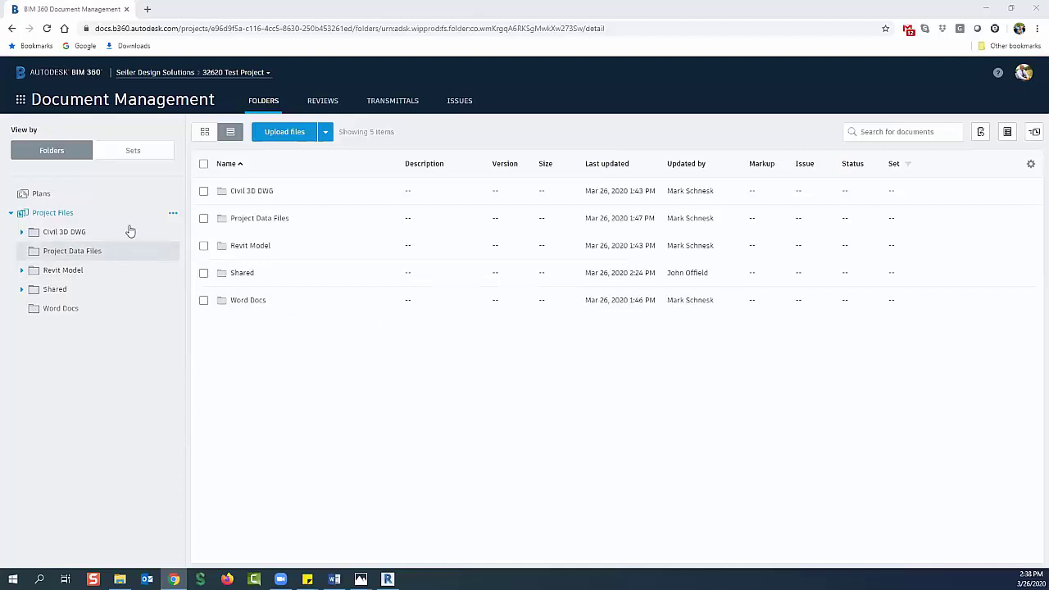
Open the Column Changeout issue in the project's issues list and review its details and activity history.
{"action": "left_click", "coordinate": [459, 102]}
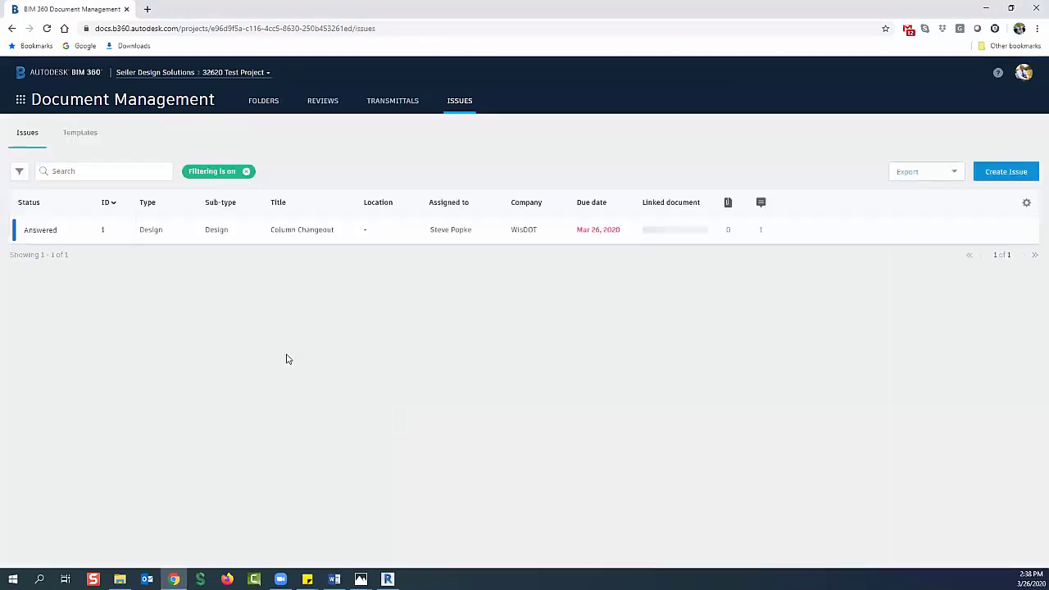
{"action": "left_click", "coordinate": [34, 233]}
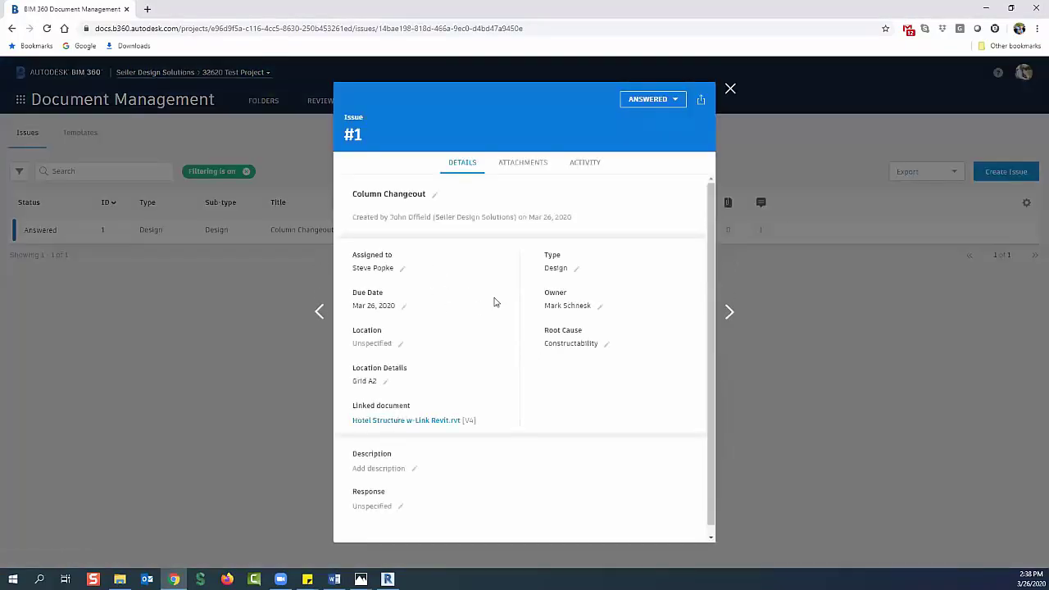
{"action": "scroll", "coordinate": [569, 367], "scroll_direction": "down", "scroll_amount": 1}
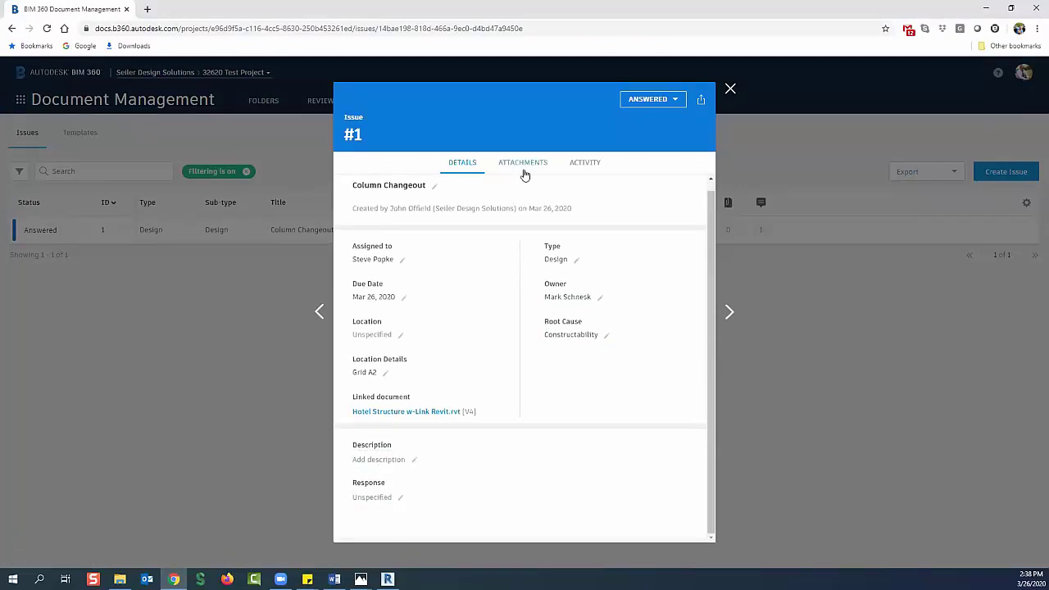
{"action": "left_click", "coordinate": [587, 165]}
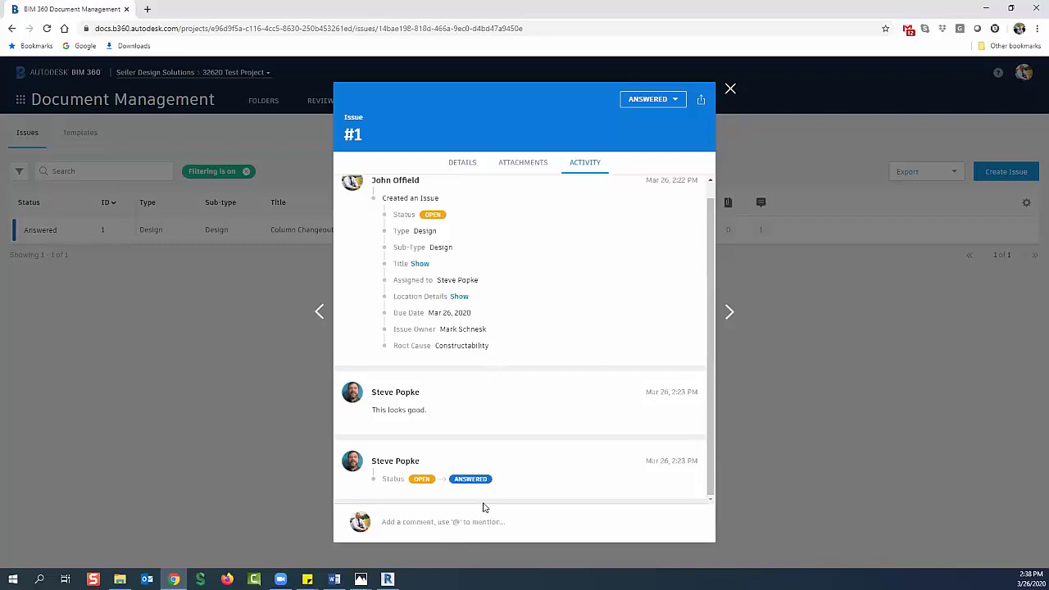
{"action": "scroll", "coordinate": [533, 410], "scroll_direction": "up", "scroll_amount": 1}
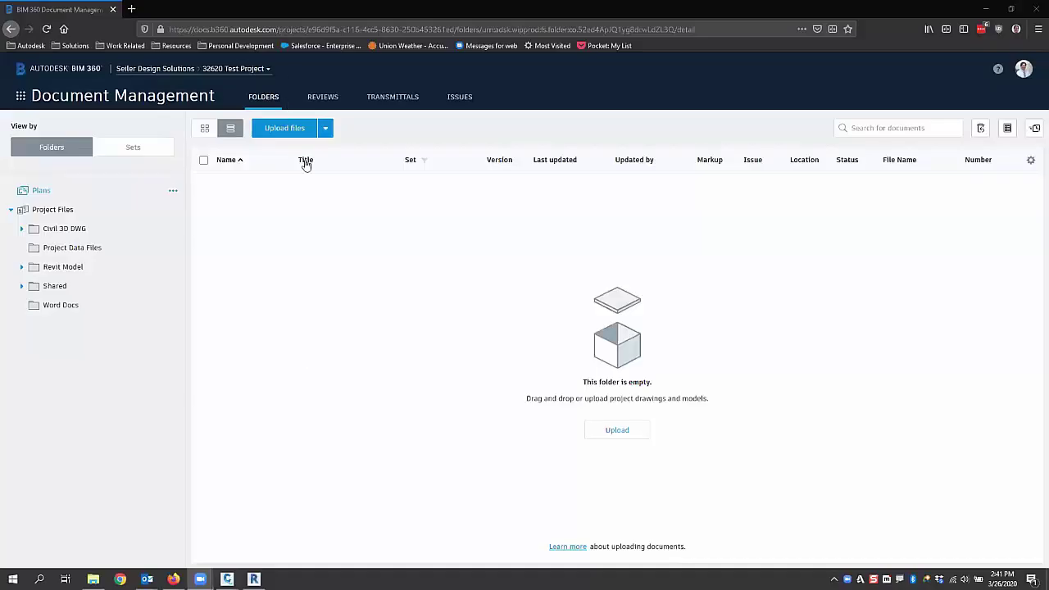
Look through the Civil 3D DWG folder and the project's reviews, and return to the folder view.
{"action": "left_click", "coordinate": [64, 229]}
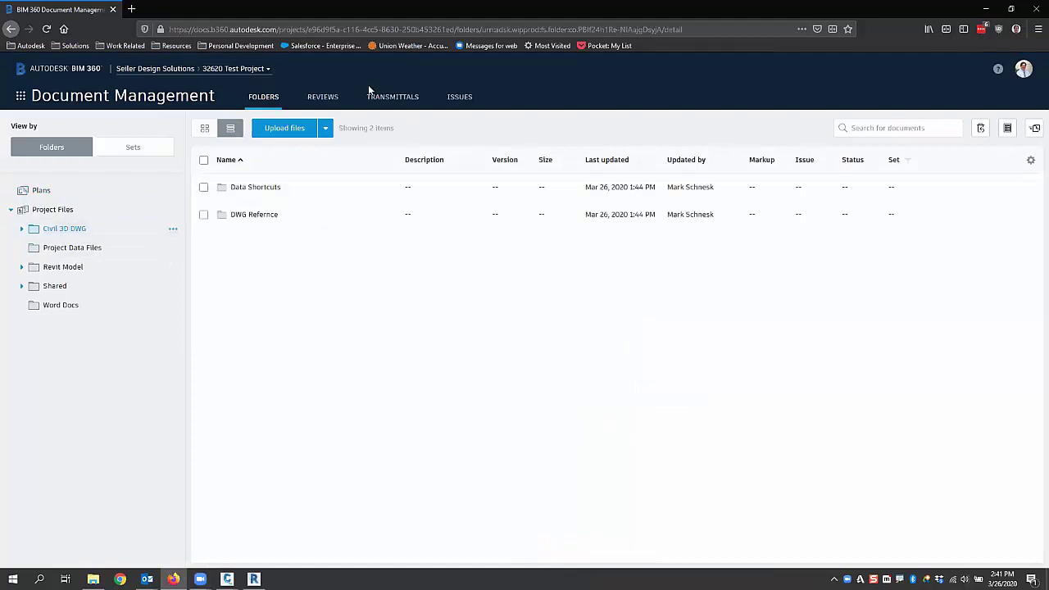
{"action": "left_click", "coordinate": [322, 97]}
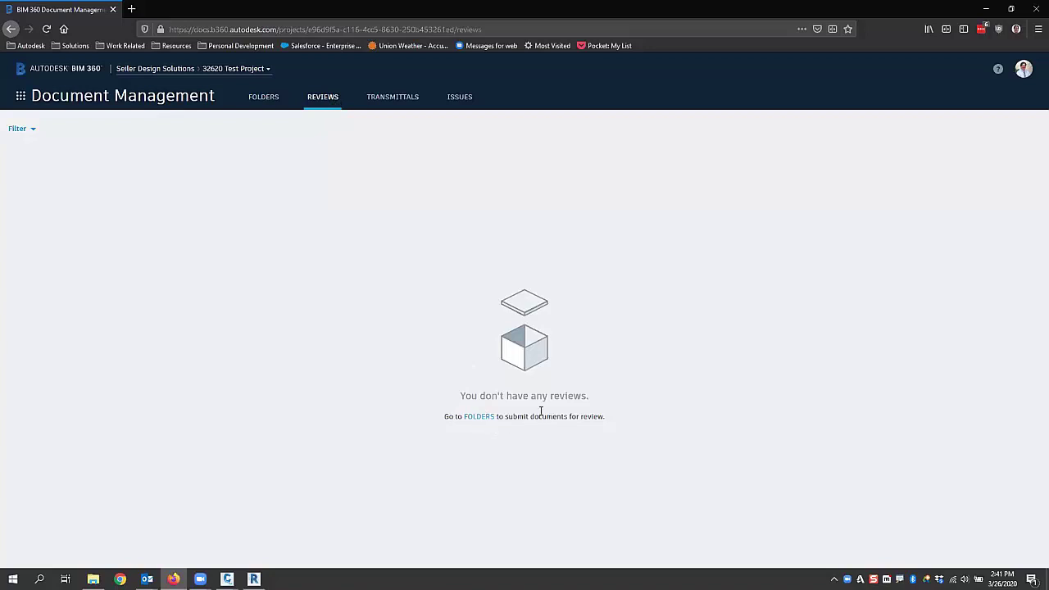
{"action": "left_click", "coordinate": [268, 102]}
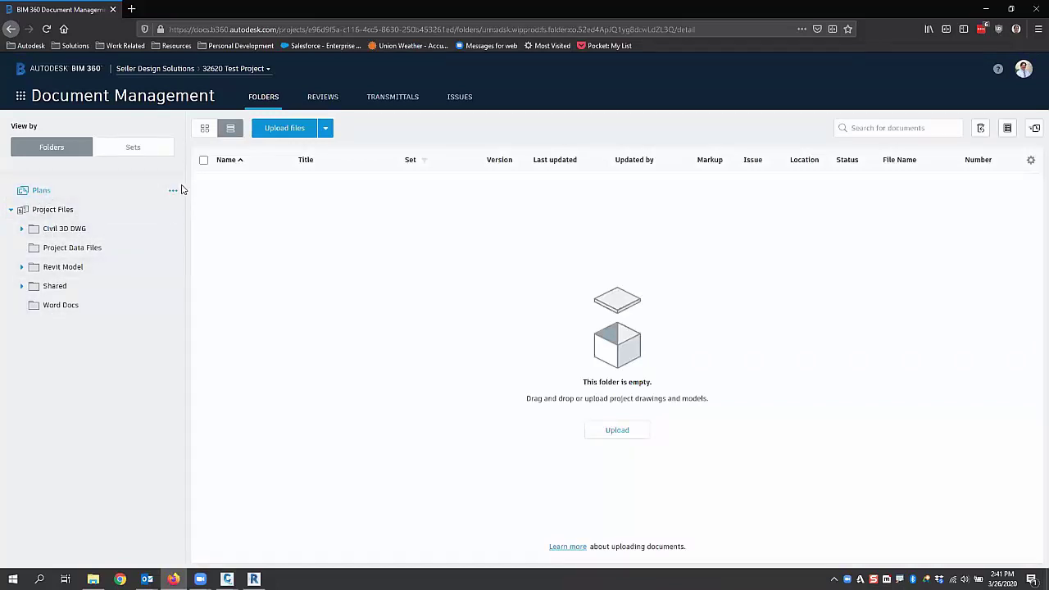
Start a file upload into the Plans folder and browse to Presentations > Webinar on the Data_Files (E:) drive.
{"action": "left_click", "coordinate": [302, 131]}
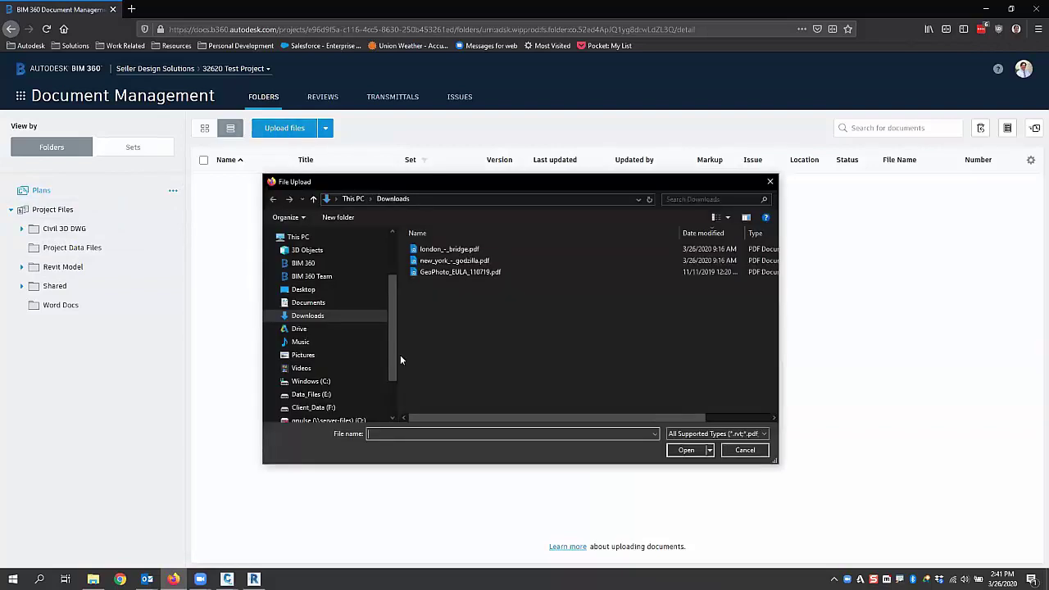
{"action": "left_click", "coordinate": [743, 450]}
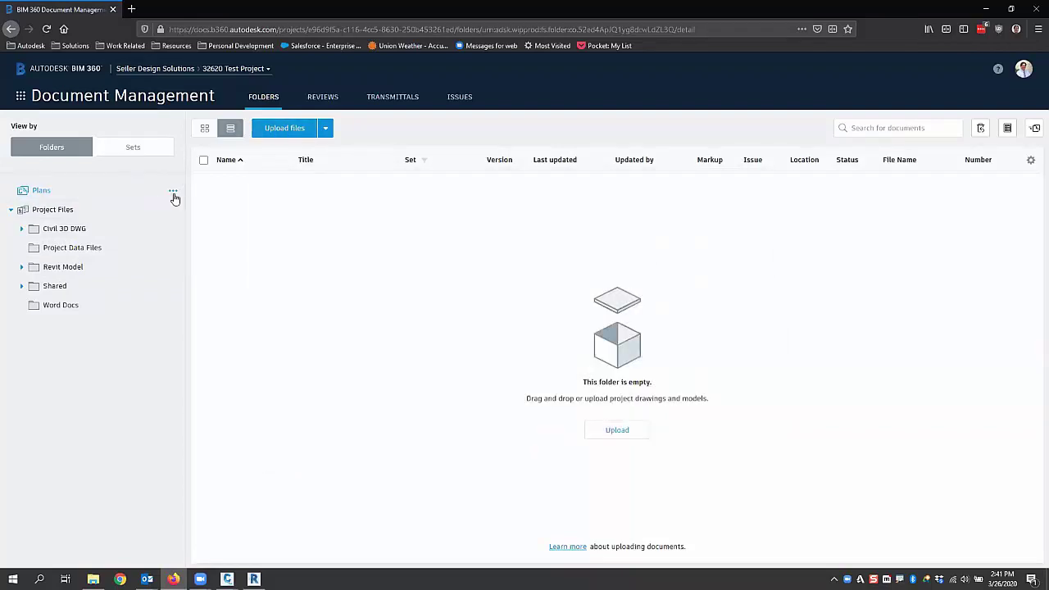
{"action": "left_click", "coordinate": [173, 190]}
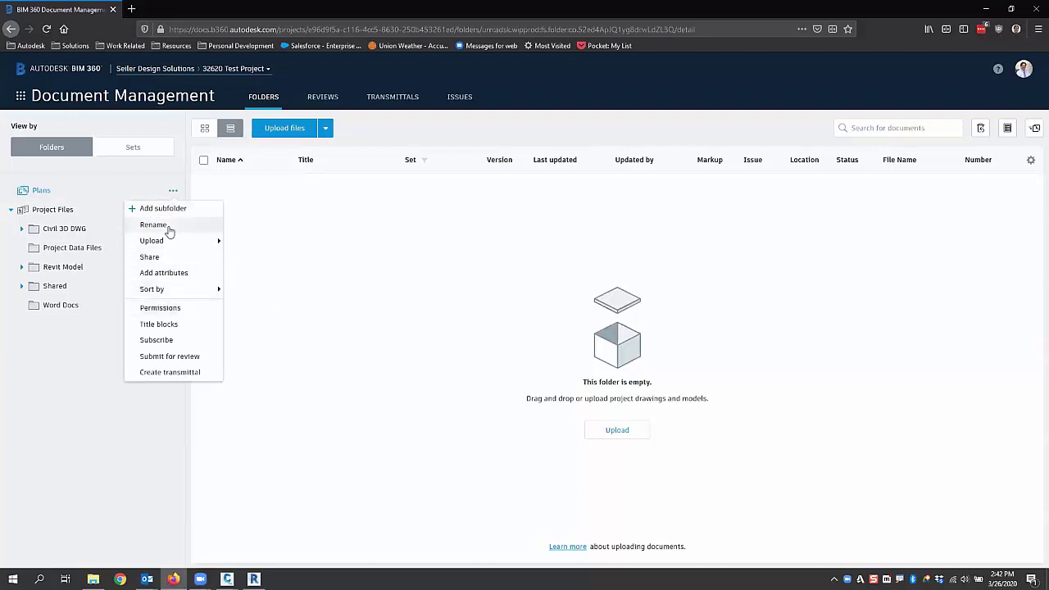
{"action": "mouse_move", "coordinate": [187, 244]}
{"action": "left_click", "coordinate": [246, 241]}
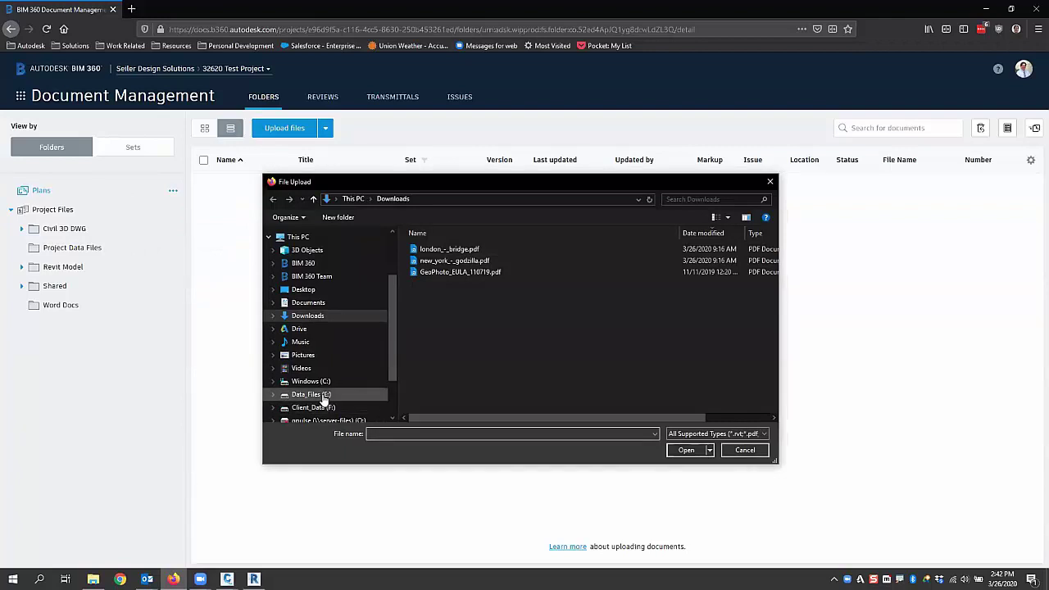
{"action": "left_click", "coordinate": [322, 394]}
{"action": "scroll", "coordinate": [432, 329], "scroll_direction": "down", "scroll_amount": 3}
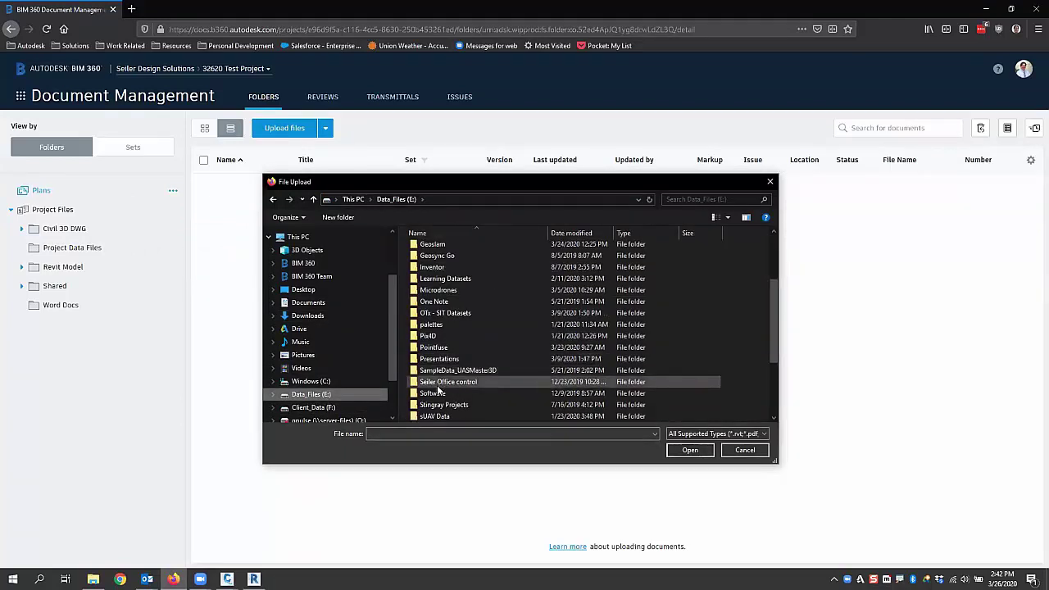
{"action": "double_click", "coordinate": [449, 361]}
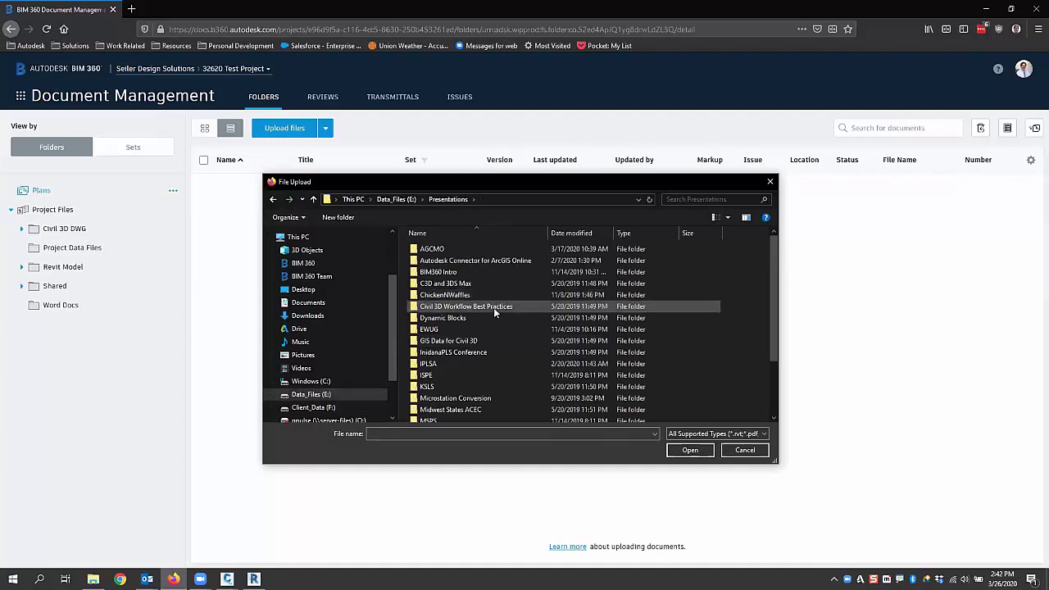
{"action": "scroll", "coordinate": [492, 367], "scroll_direction": "down", "scroll_amount": 2}
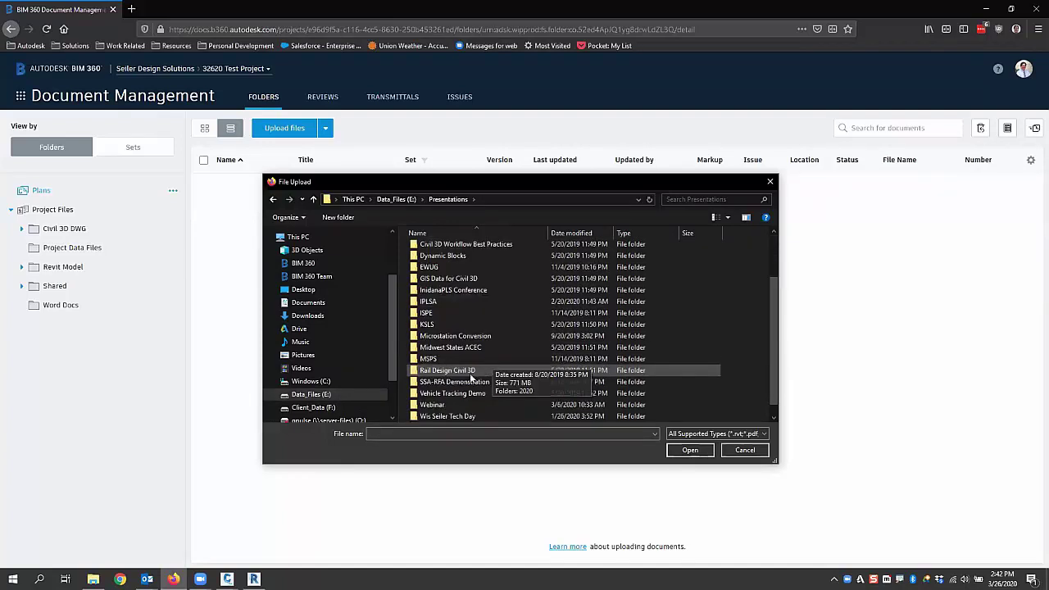
{"action": "double_click", "coordinate": [445, 404]}
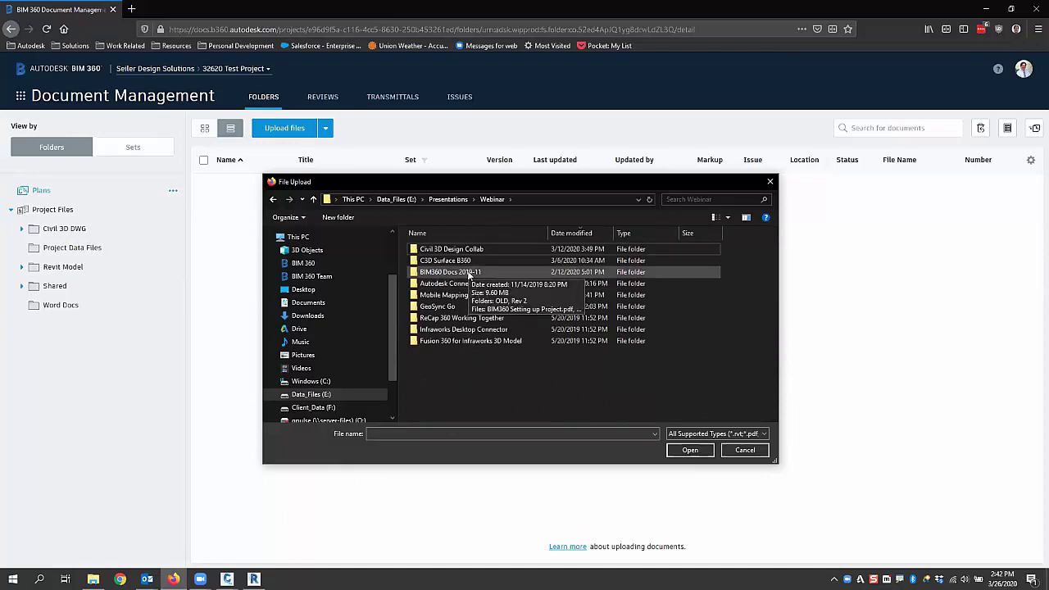
Choose Collaboration Sheet Set1.pdf from the Civil 3D Design Collab folder for upload and accept the plan-processing overview.
{"action": "double_click", "coordinate": [469, 273]}
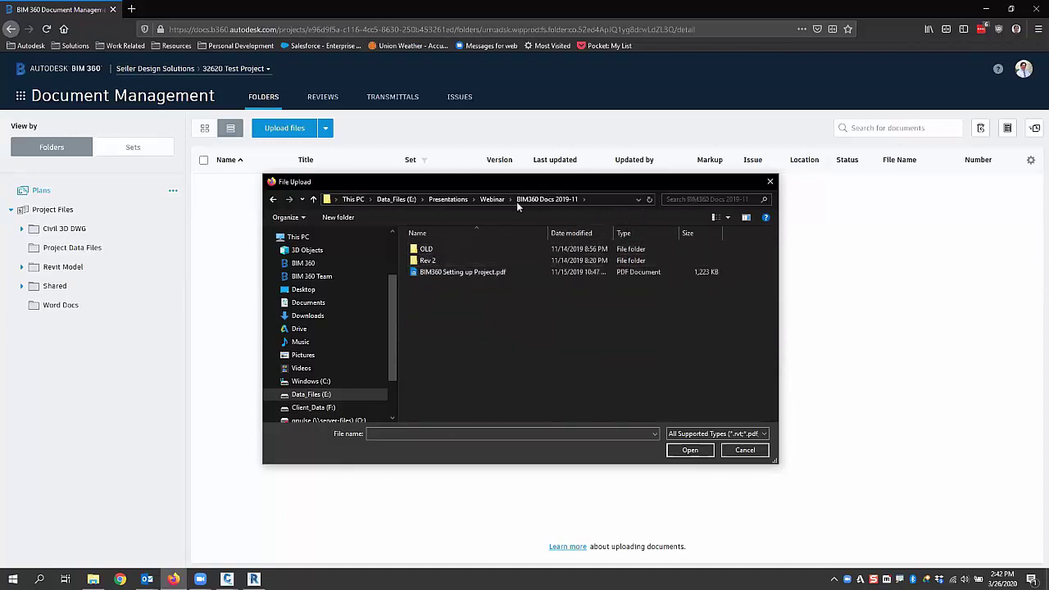
{"action": "left_click", "coordinate": [493, 199]}
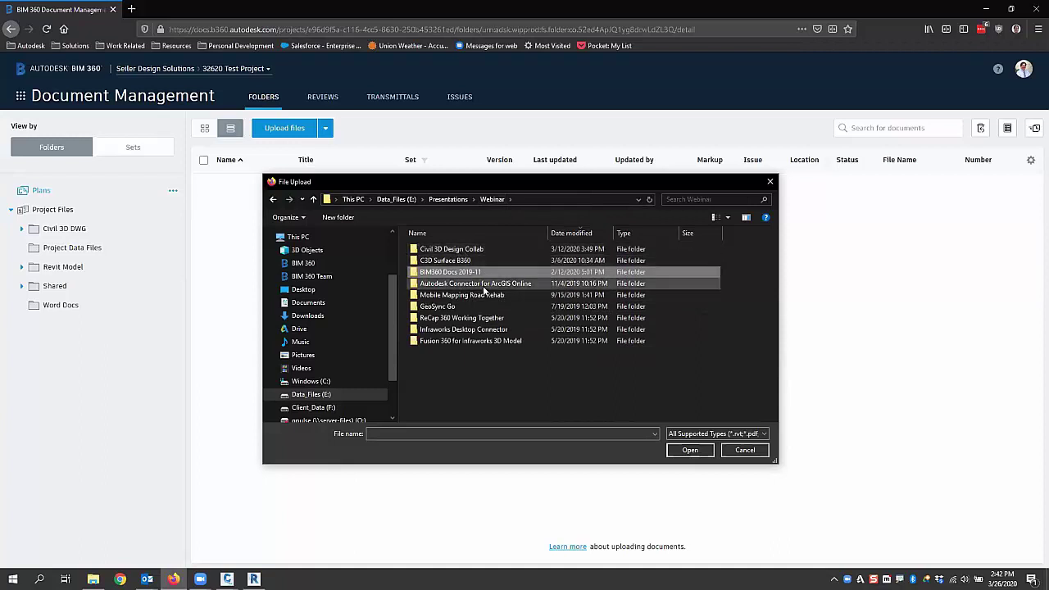
{"action": "double_click", "coordinate": [465, 250]}
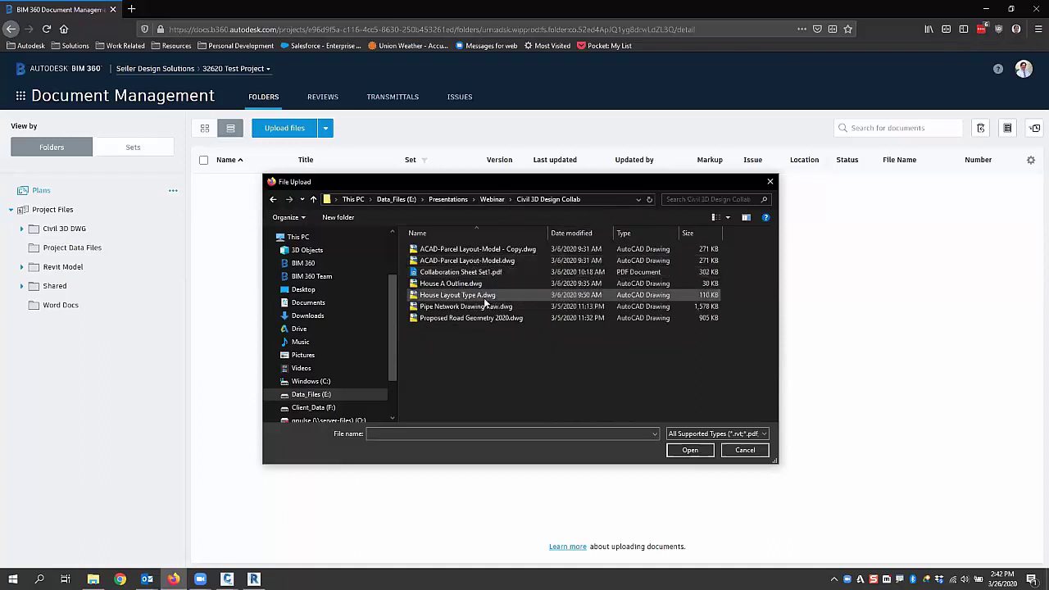
{"action": "left_click", "coordinate": [481, 275]}
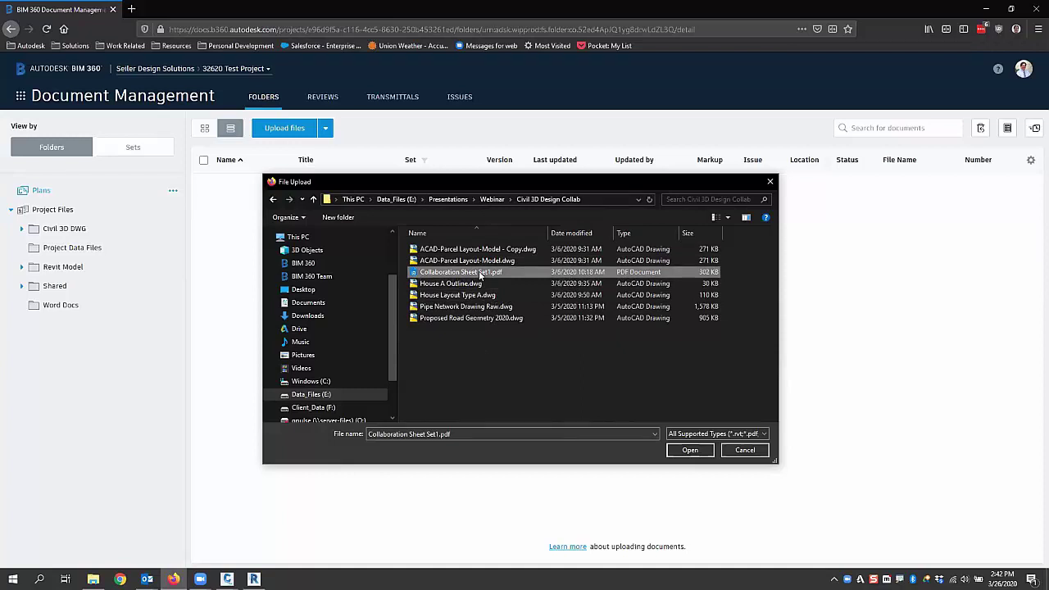
{"action": "double_click", "coordinate": [481, 275]}
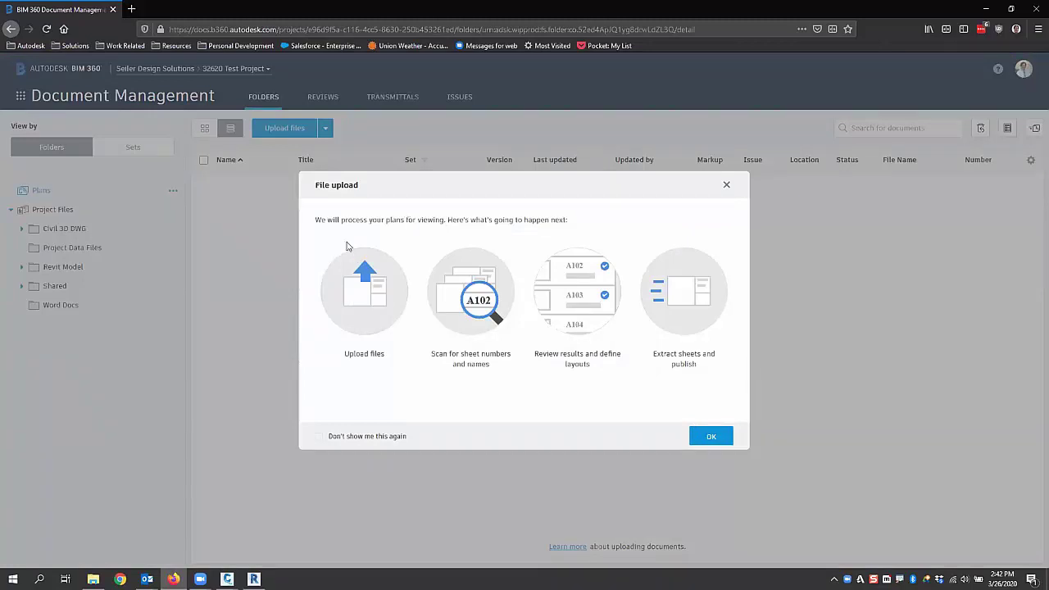
{"action": "left_click", "coordinate": [711, 438]}
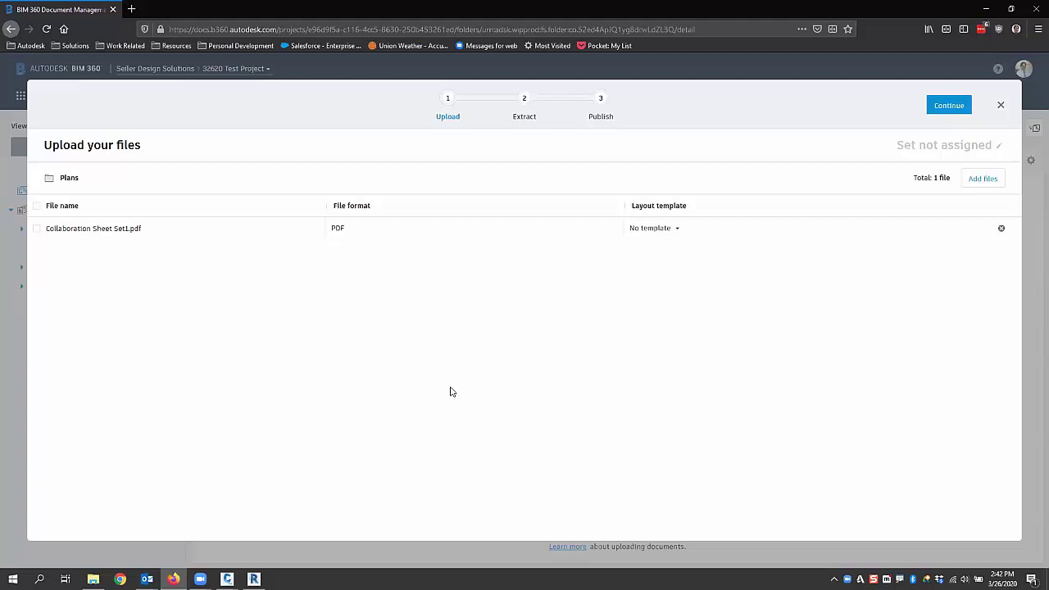
Keep No template as the PDF's layout and assign the upload to a new set named 30% with issuance date Mar 26, 2020.
{"action": "left_click", "coordinate": [675, 230]}
{"action": "left_click", "coordinate": [648, 248]}
{"action": "left_click", "coordinate": [918, 152]}
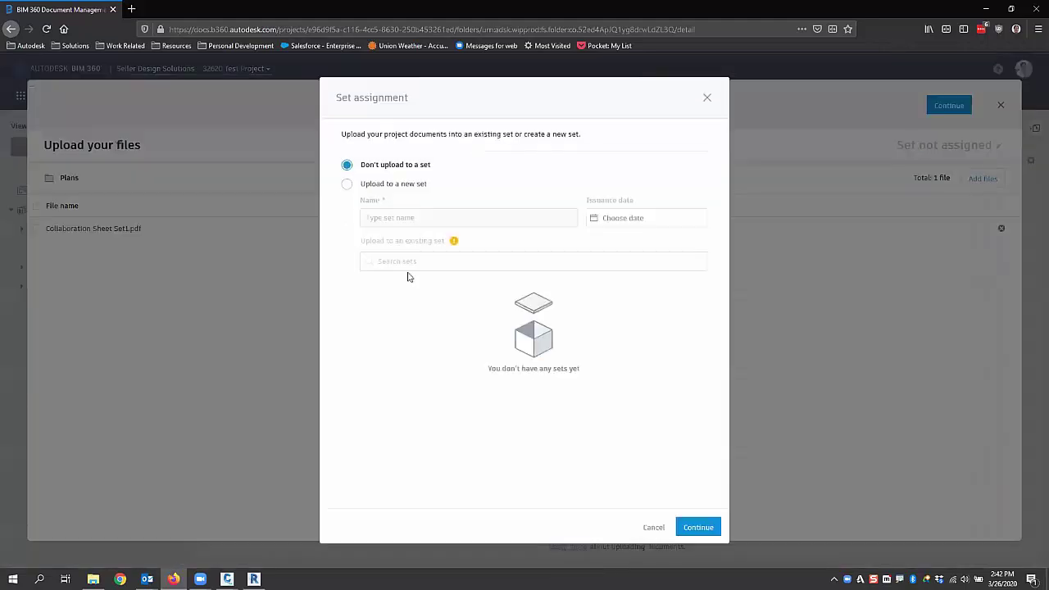
{"action": "left_click", "coordinate": [346, 184]}
{"action": "type", "text": "30"}
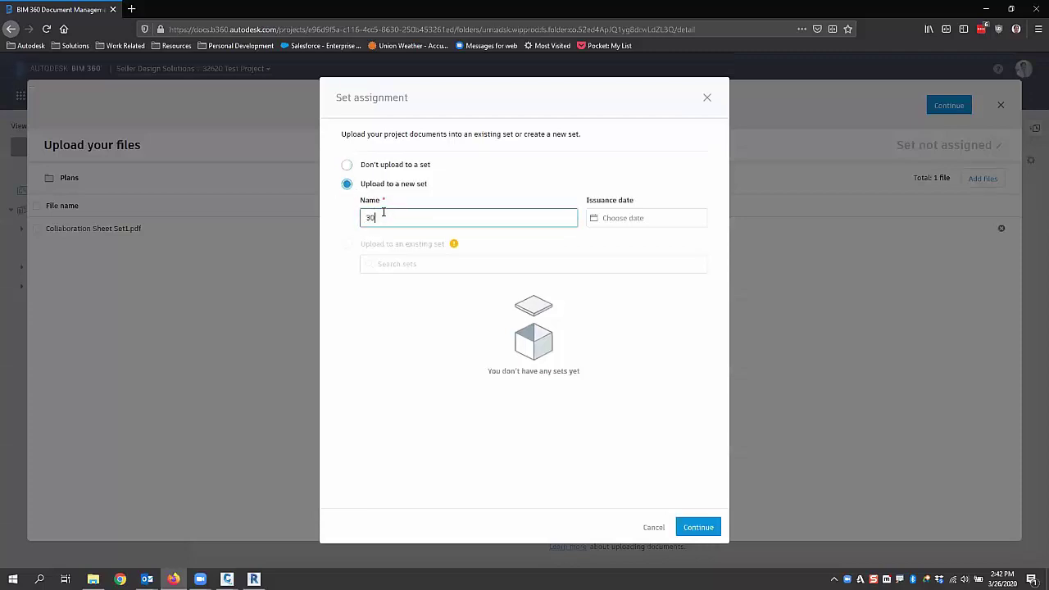
{"action": "type", "text": "%"}
{"action": "left_click", "coordinate": [640, 219]}
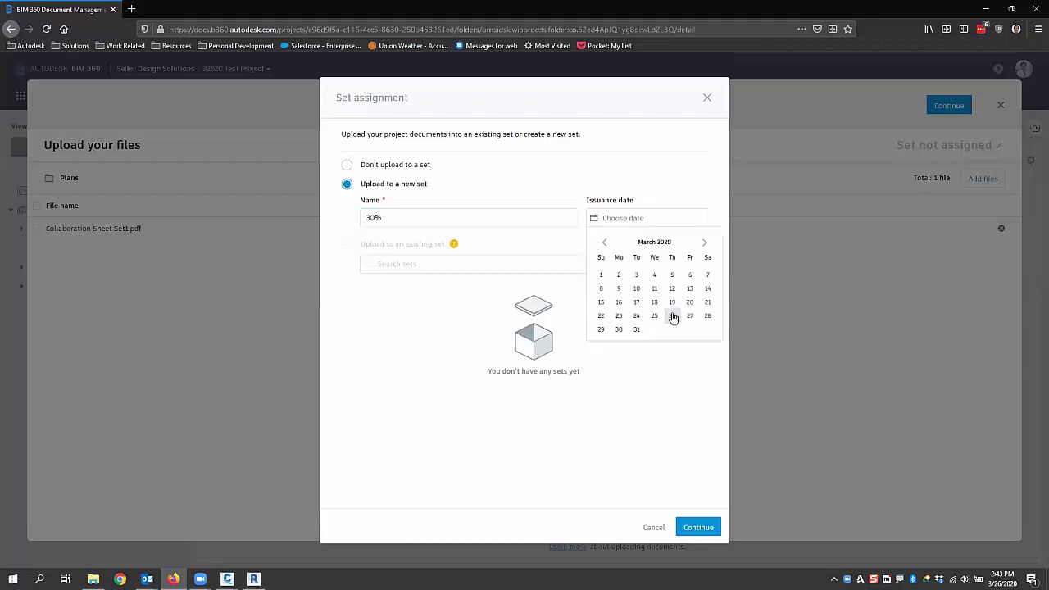
{"action": "left_click", "coordinate": [673, 317]}
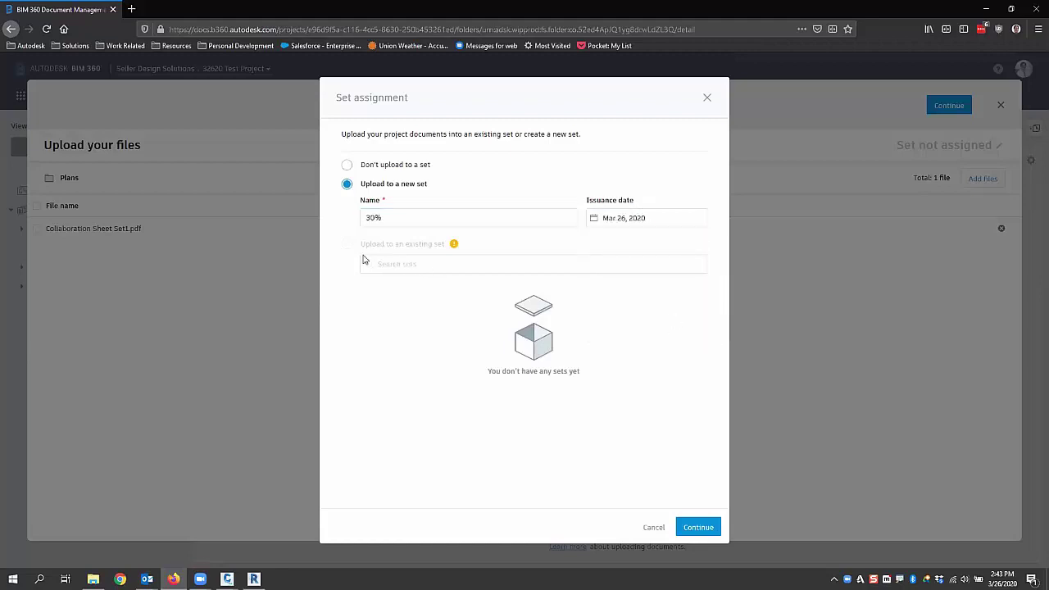
{"action": "left_click", "coordinate": [702, 529]}
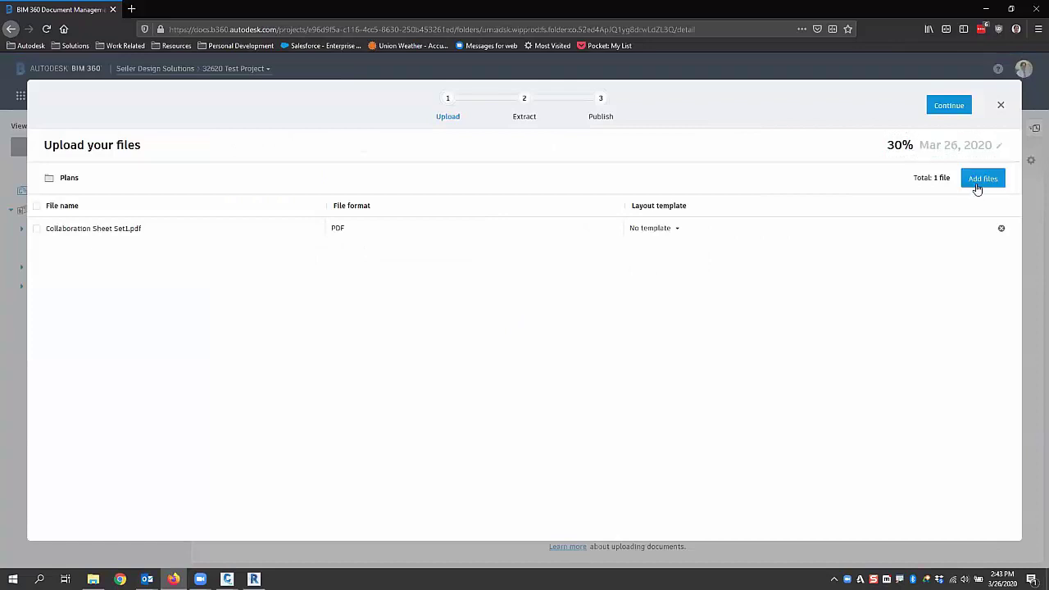
Select Collaboration Sheet Set1.pdf, check its layout template options, and continue the upload to the Extract stage.
{"action": "left_click", "coordinate": [37, 230]}
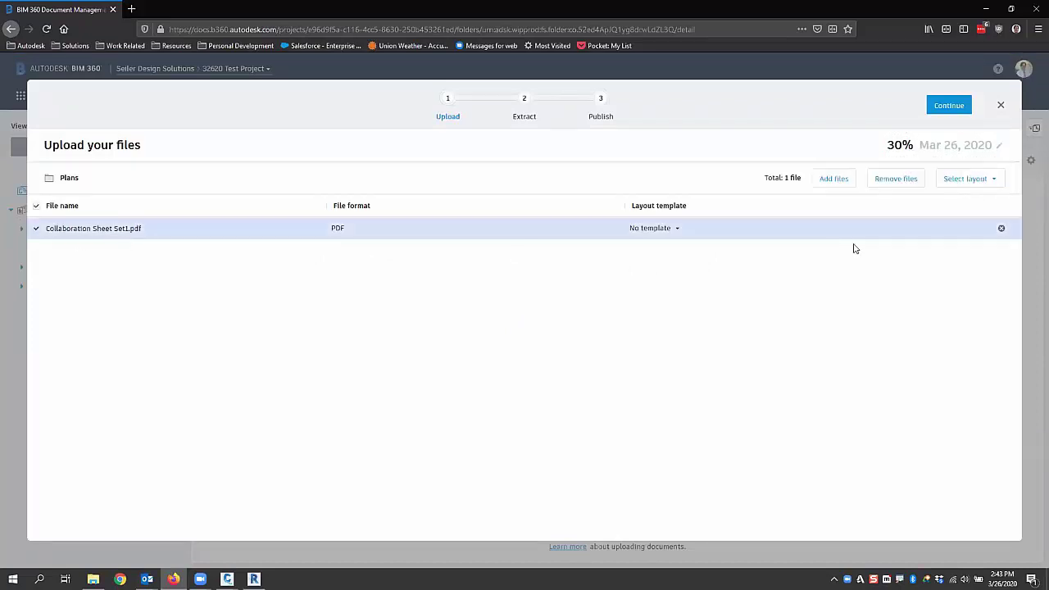
{"action": "left_click", "coordinate": [672, 231]}
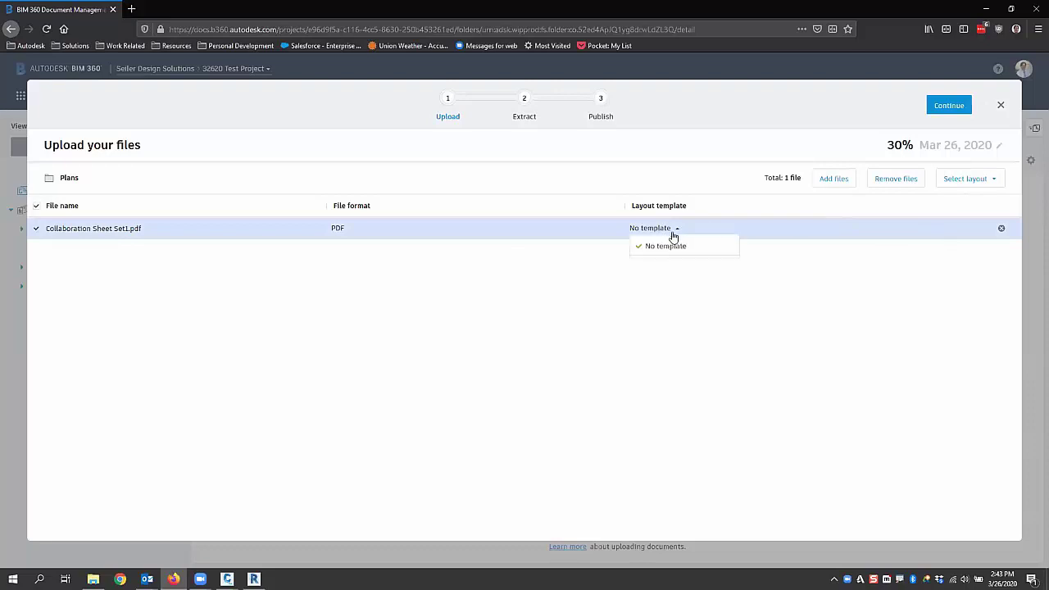
{"action": "left_click", "coordinate": [950, 107]}
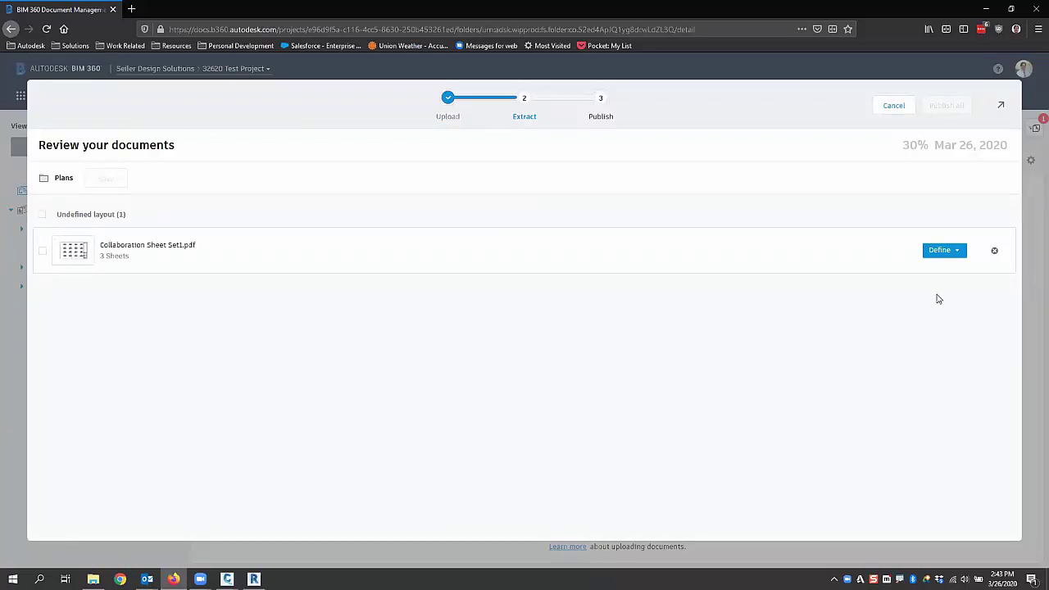
Define a layout for Collaboration Sheet Set1.pdf by cropping sheet 701's title block from the Firm Name box down to the sheet number, and continue to field definition.
{"action": "left_click", "coordinate": [956, 251]}
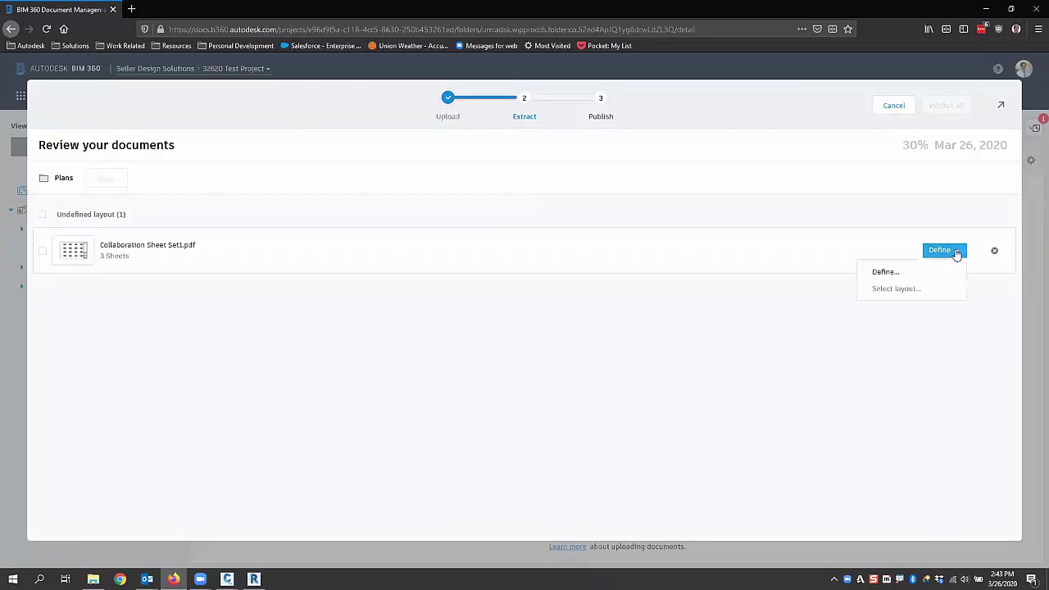
{"action": "left_click", "coordinate": [884, 273]}
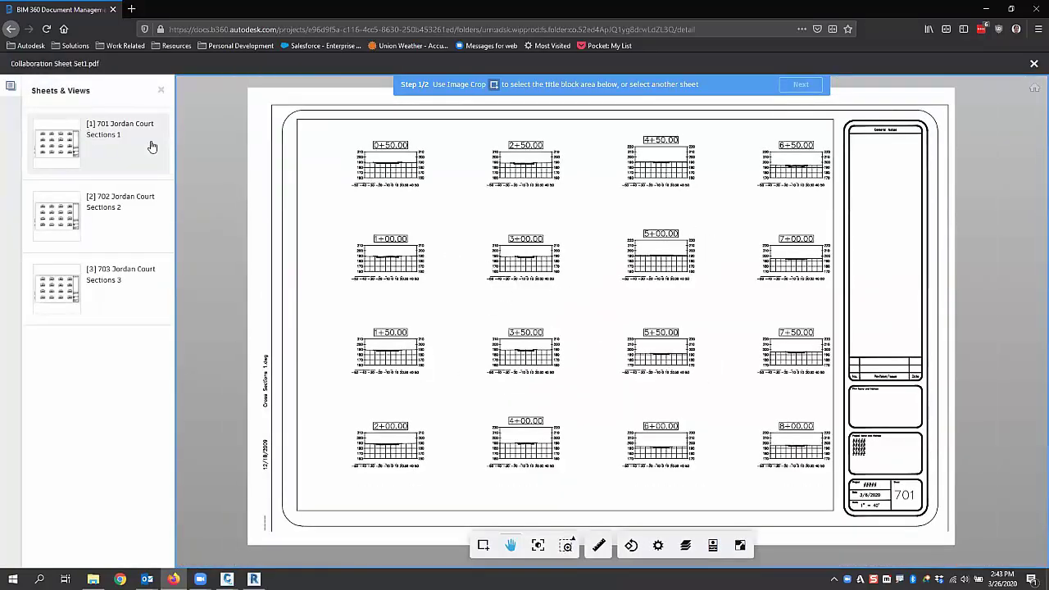
{"action": "scroll", "coordinate": [935, 535], "scroll_direction": "up", "scroll_amount": 4}
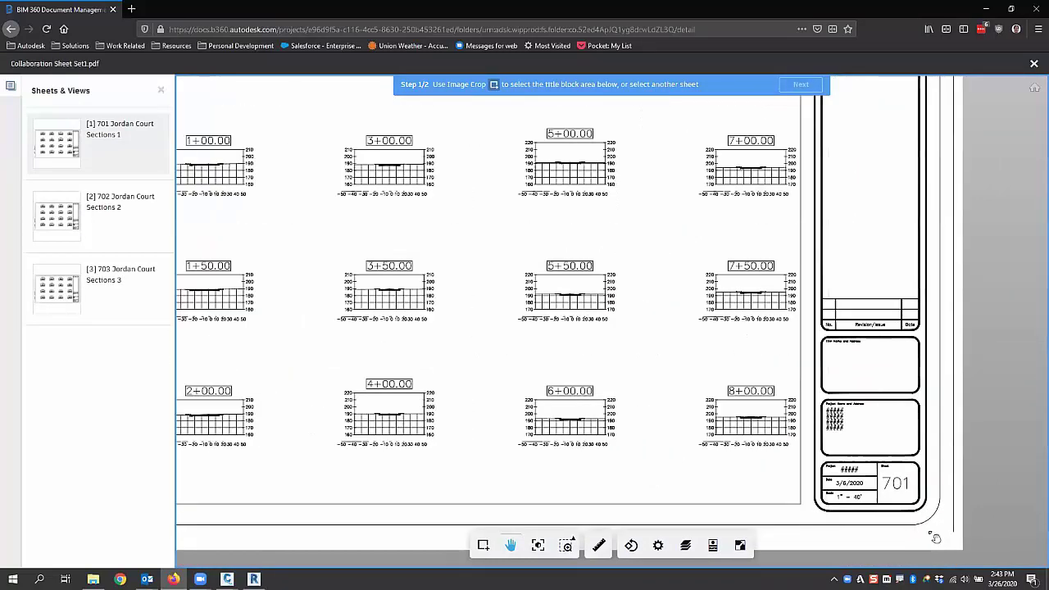
{"action": "scroll", "coordinate": [934, 533], "scroll_direction": "up", "scroll_amount": 1}
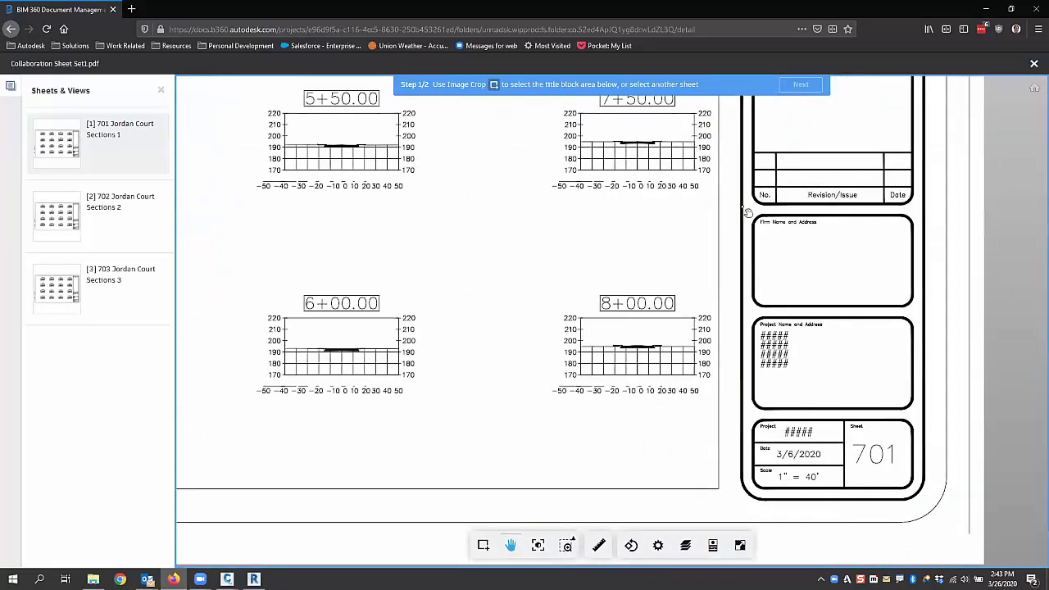
{"action": "scroll", "coordinate": [699, 203], "scroll_direction": "down", "scroll_amount": 2}
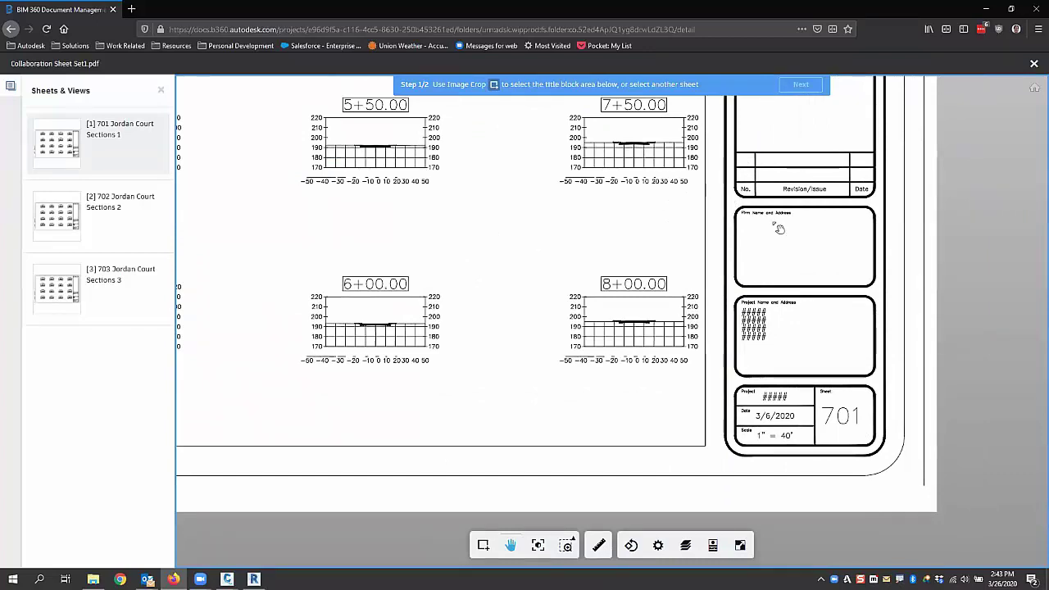
{"action": "left_click_drag", "start_coordinate": [733, 199], "coordinate": [724, 248]}
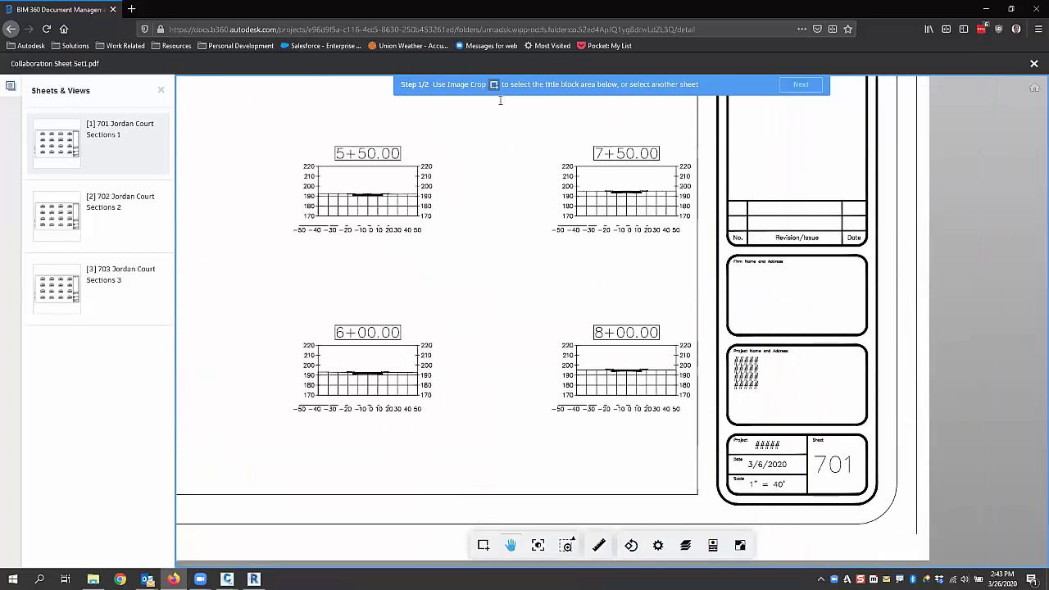
{"action": "left_click", "coordinate": [483, 545]}
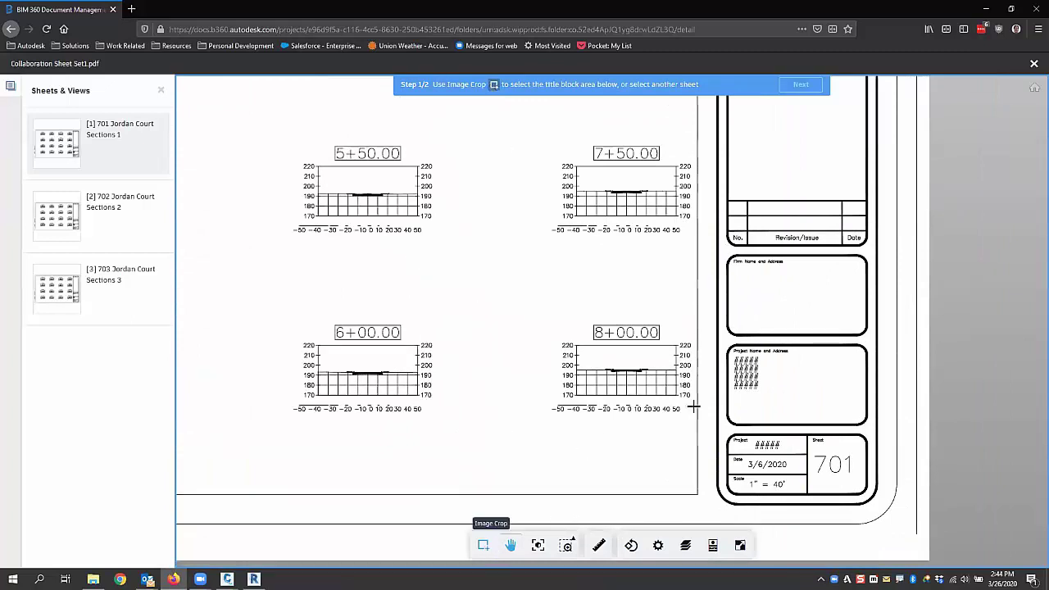
{"action": "left_click_drag", "start_coordinate": [722, 245], "coordinate": [877, 500]}
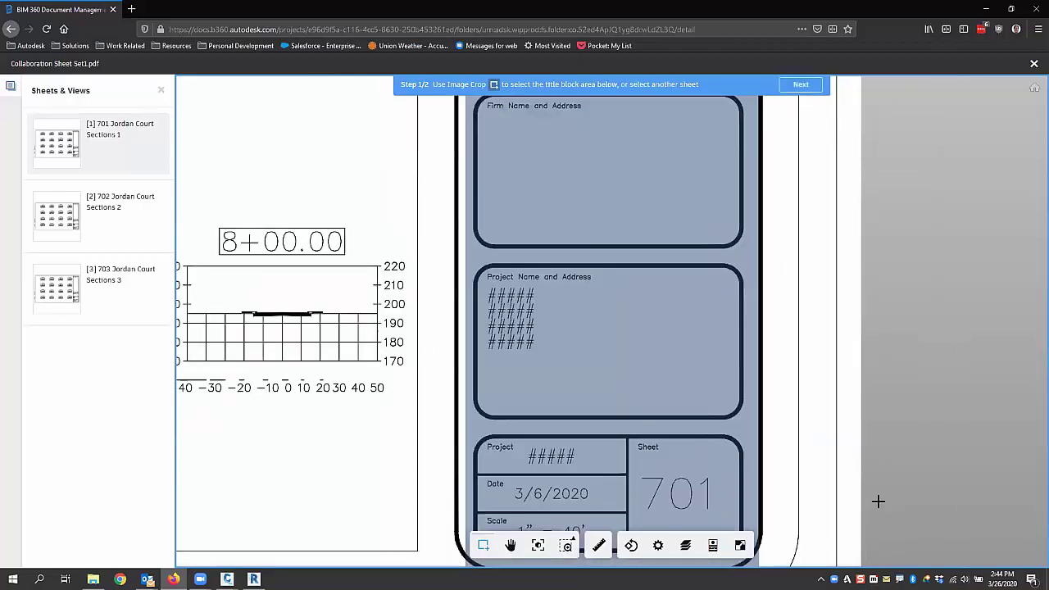
{"action": "left_click", "coordinate": [806, 84]}
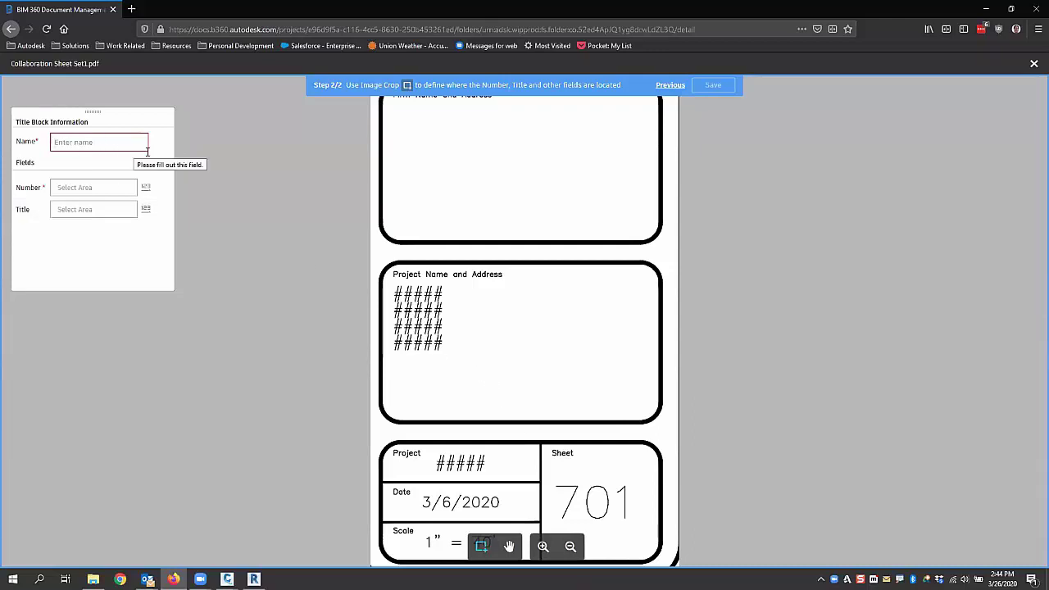
Map the Number field to the 701 sheet number area and the Title field to the Firm Name and Address box.
{"action": "left_click", "coordinate": [93, 186]}
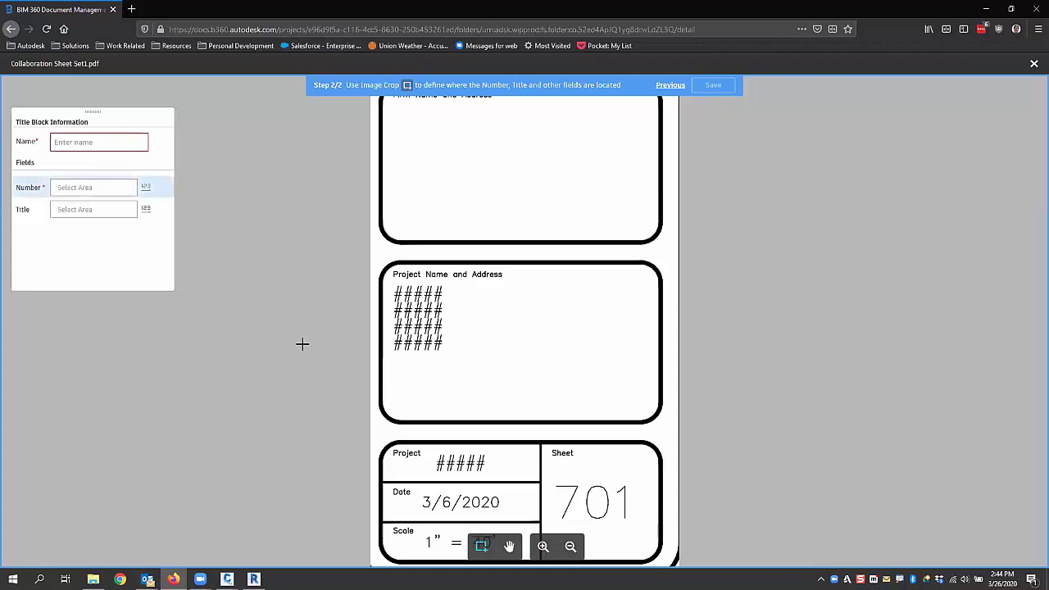
{"action": "scroll", "coordinate": [361, 185], "scroll_direction": "down", "scroll_amount": 2}
{"action": "scroll", "coordinate": [520, 441], "scroll_direction": "up", "scroll_amount": 3}
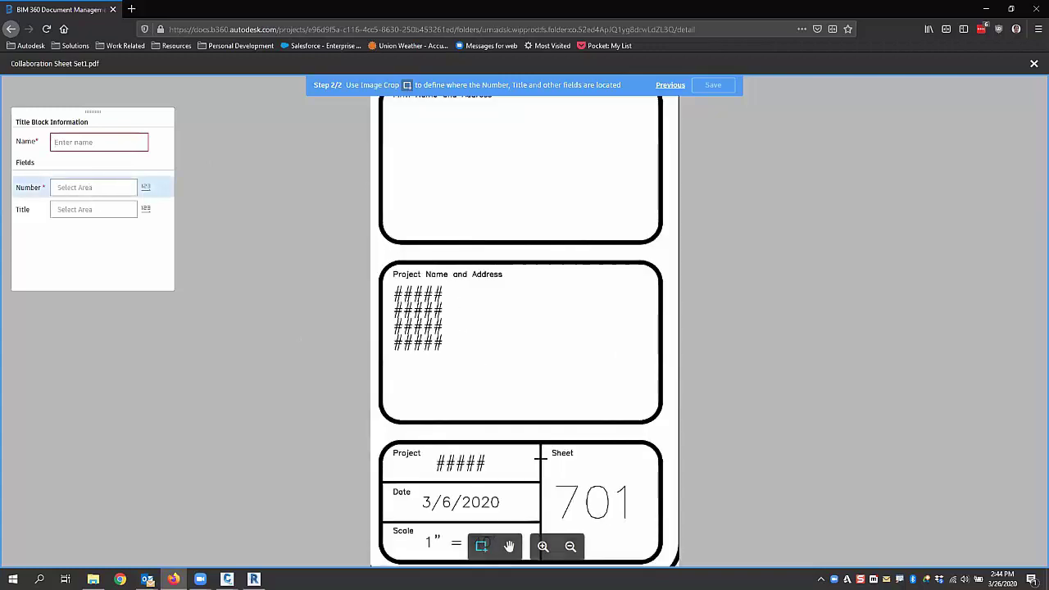
{"action": "left_click_drag", "start_coordinate": [542, 459], "coordinate": [656, 545]}
{"action": "left_click", "coordinate": [85, 215]}
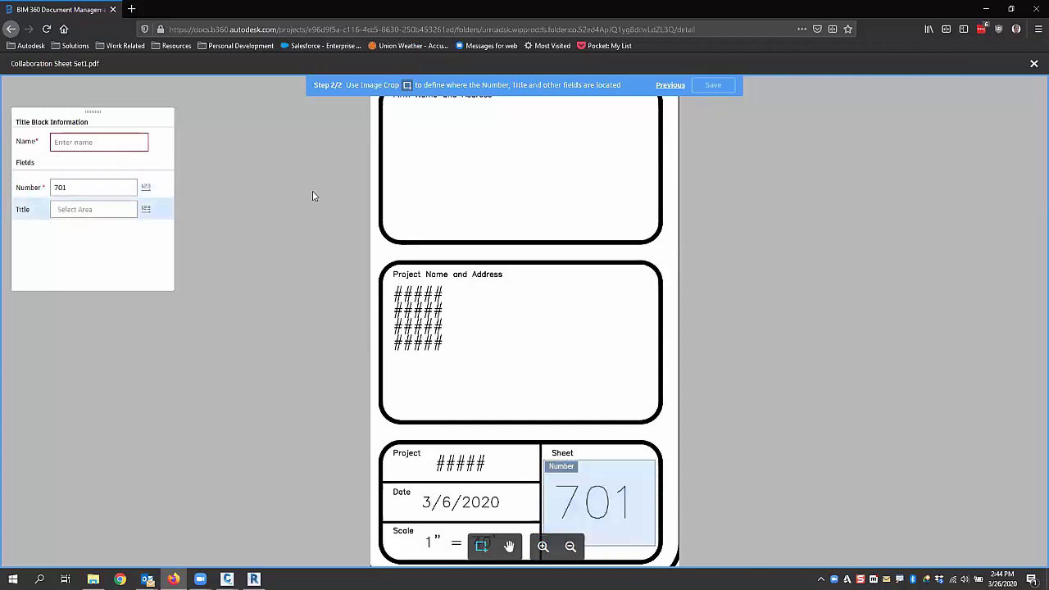
{"action": "left_click_drag", "start_coordinate": [391, 108], "coordinate": [655, 232]}
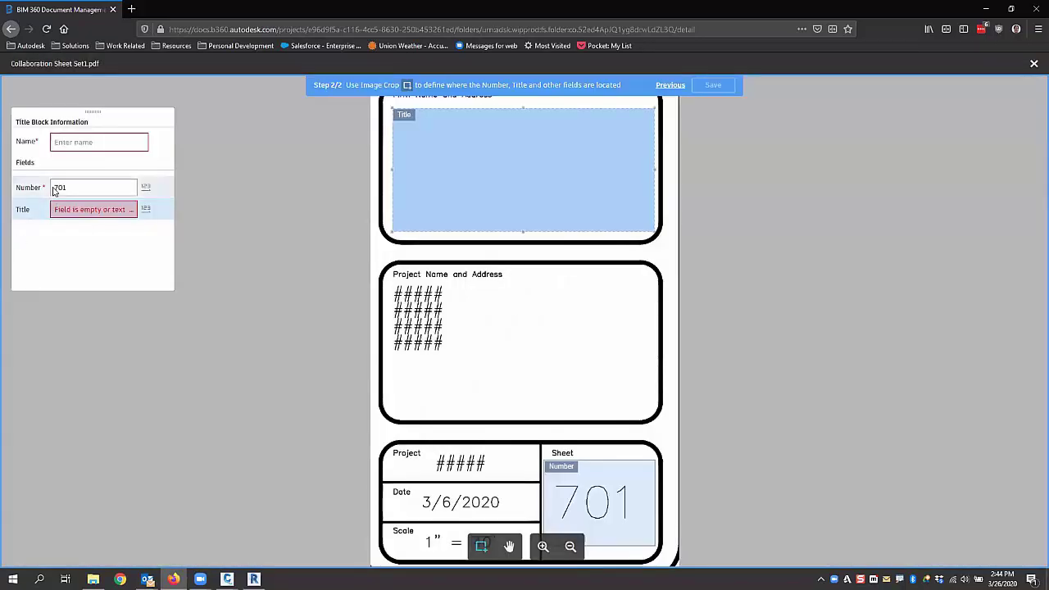
Name the title block layout Civil Title and save it to extract the sheets.
{"action": "left_click", "coordinate": [74, 141]}
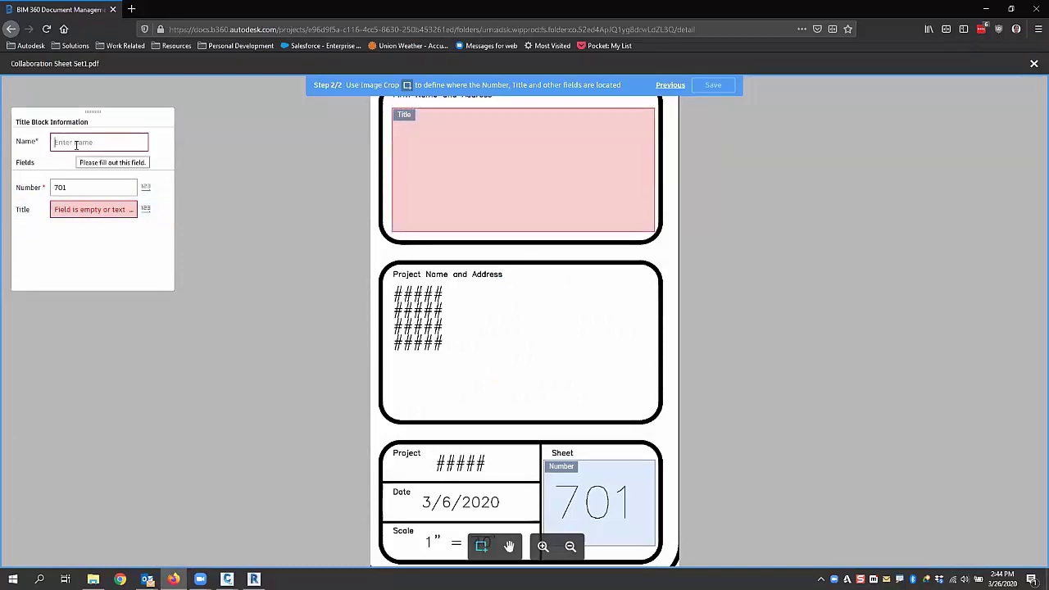
{"action": "type", "text": "T"}
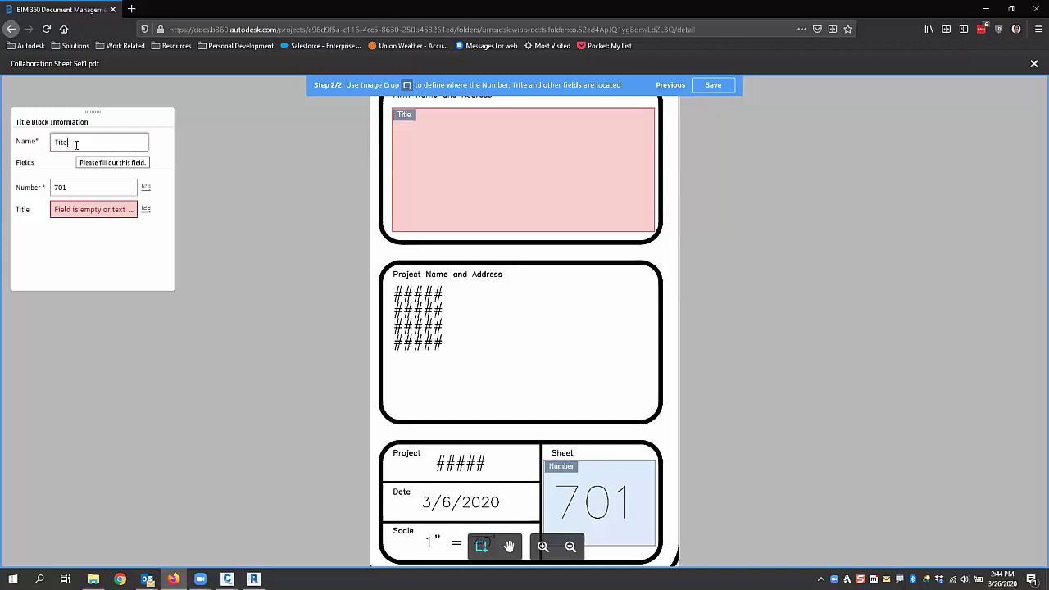
{"action": "key", "text": "BackSpace"}
{"action": "type", "text": "Civil"}
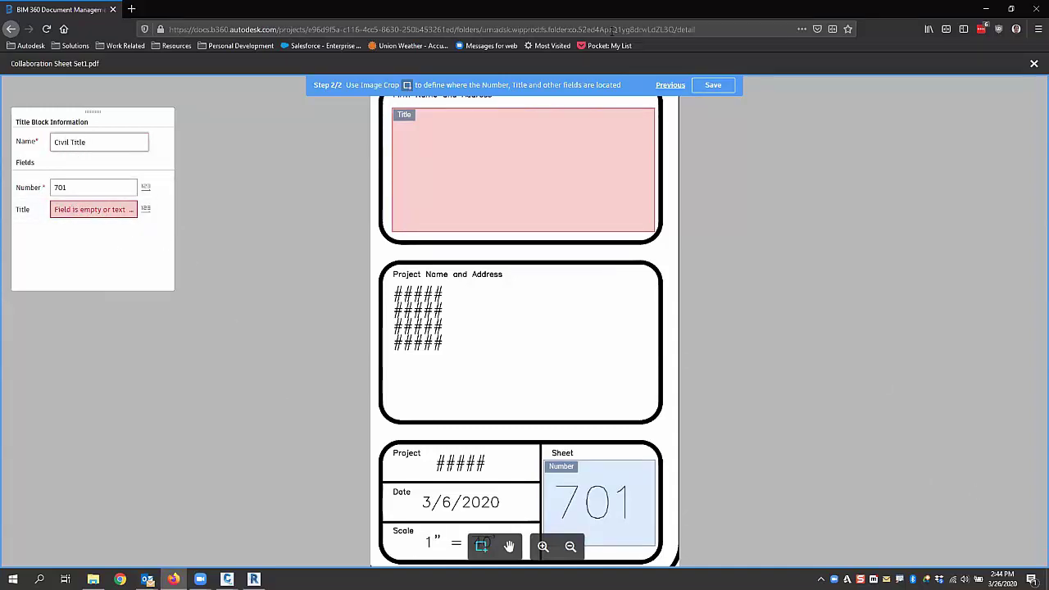
{"action": "left_click", "coordinate": [718, 87]}
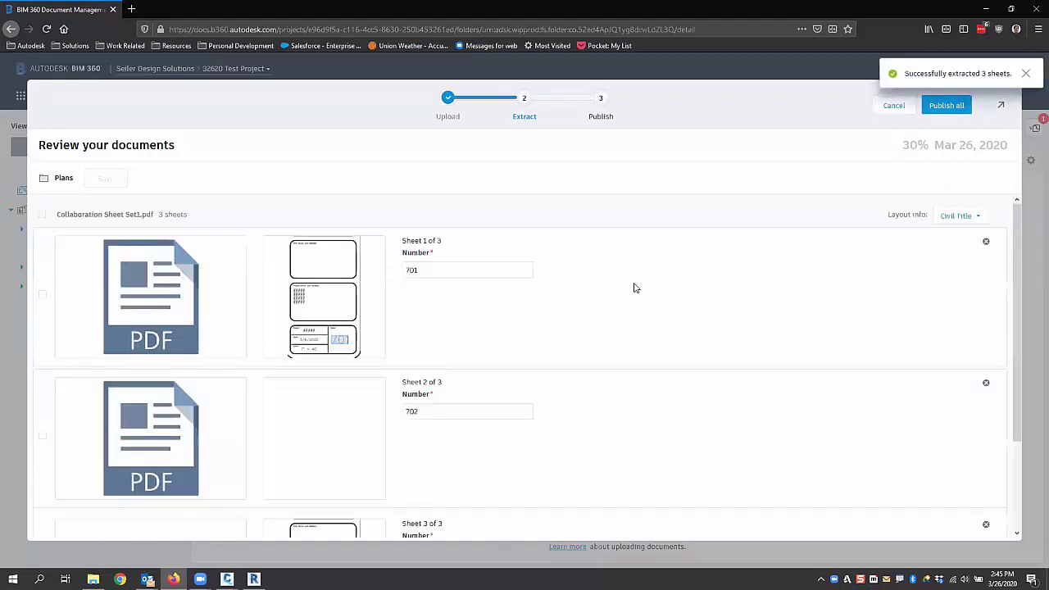
Review the extracted sheet numbers, publish all the sheets to the Plans folder, and minimize the publishing window.
{"action": "scroll", "coordinate": [380, 270], "scroll_direction": "down", "scroll_amount": 3}
{"action": "scroll", "coordinate": [402, 262], "scroll_direction": "up", "scroll_amount": 3}
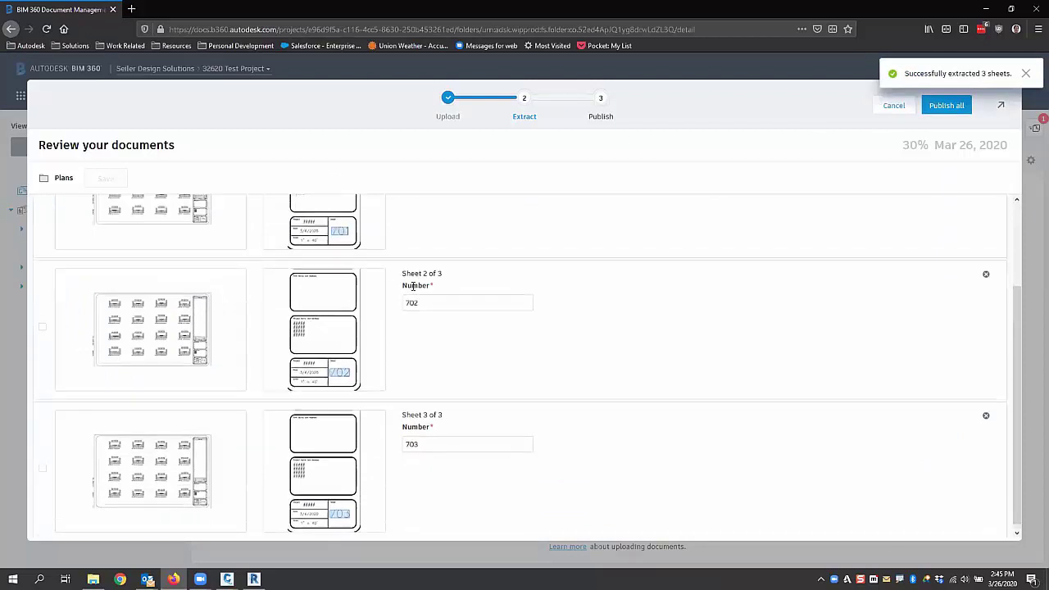
{"action": "scroll", "coordinate": [480, 296], "scroll_direction": "down", "scroll_amount": 3}
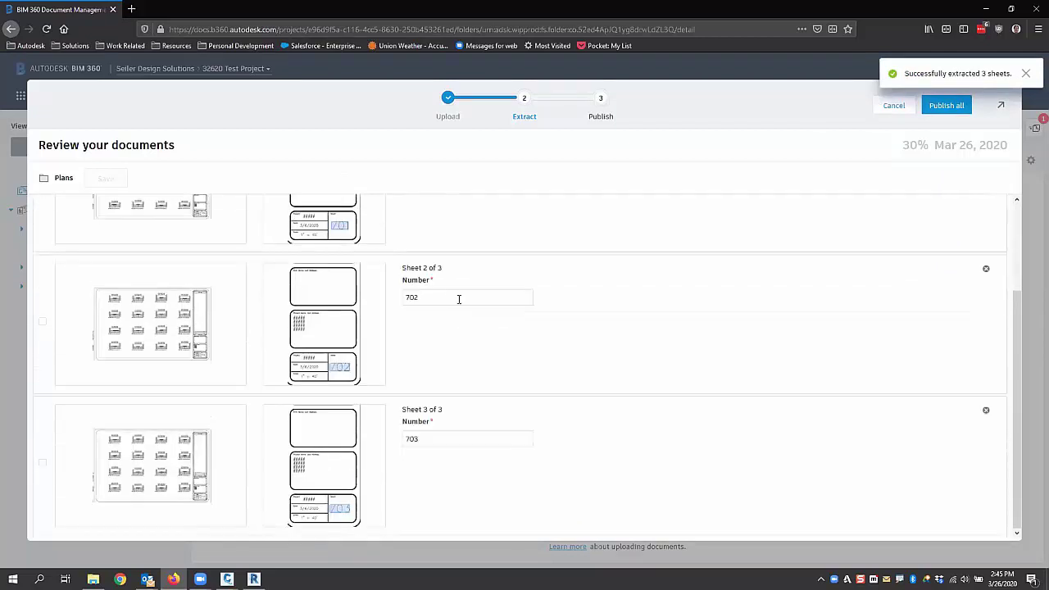
{"action": "left_click", "coordinate": [947, 105]}
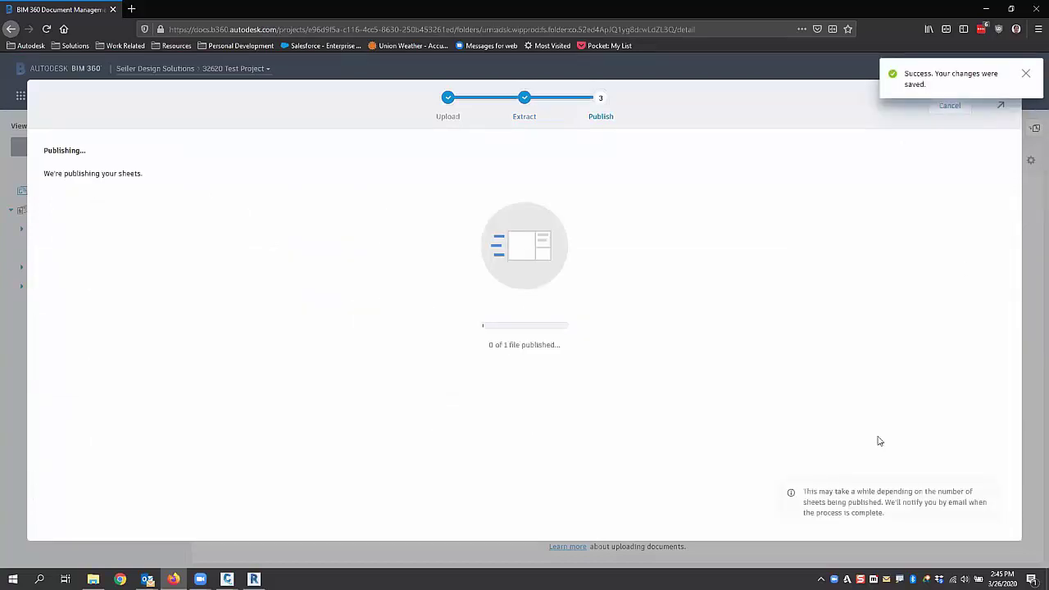
{"action": "left_click", "coordinate": [1001, 108]}
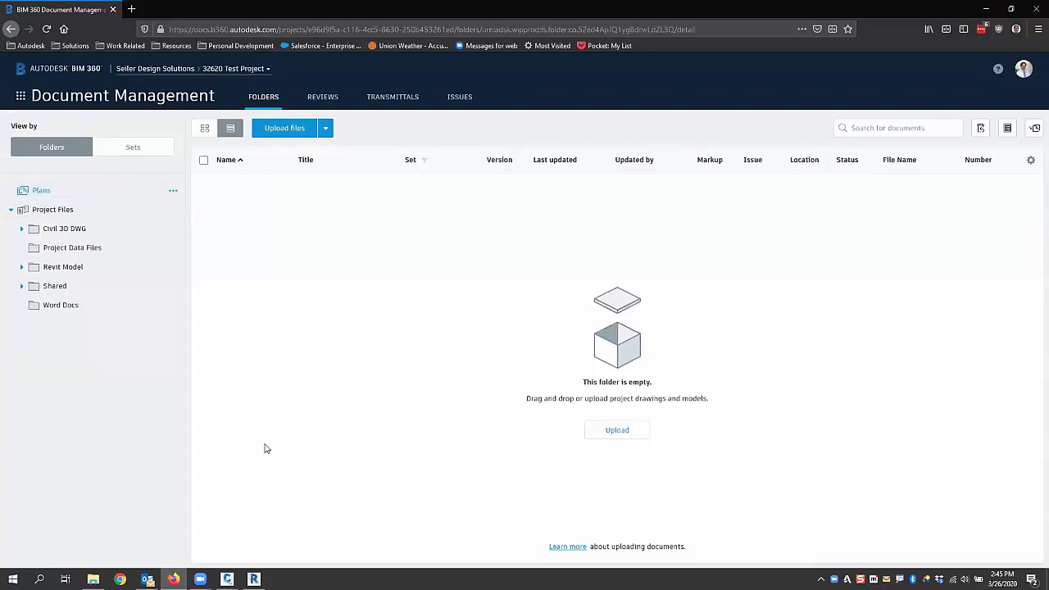
Open the BIM 360 Finished Initial Processing e-mail in Outlook, examine its set and processing results, and close it.
{"action": "left_click", "coordinate": [834, 501]}
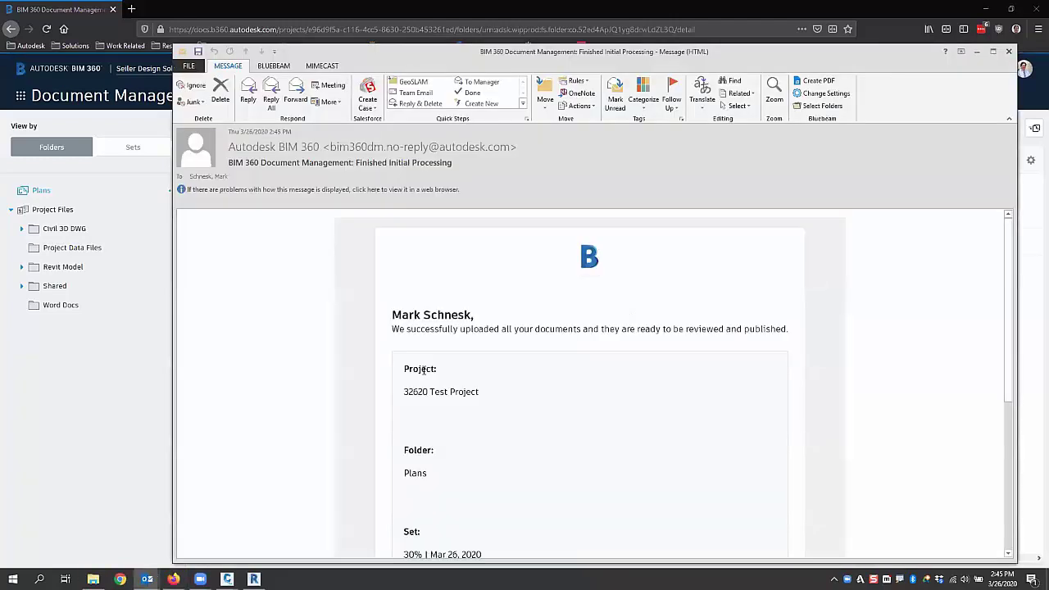
{"action": "scroll", "coordinate": [463, 300], "scroll_direction": "down", "scroll_amount": 3}
{"action": "scroll", "coordinate": [442, 272], "scroll_direction": "down", "scroll_amount": 4}
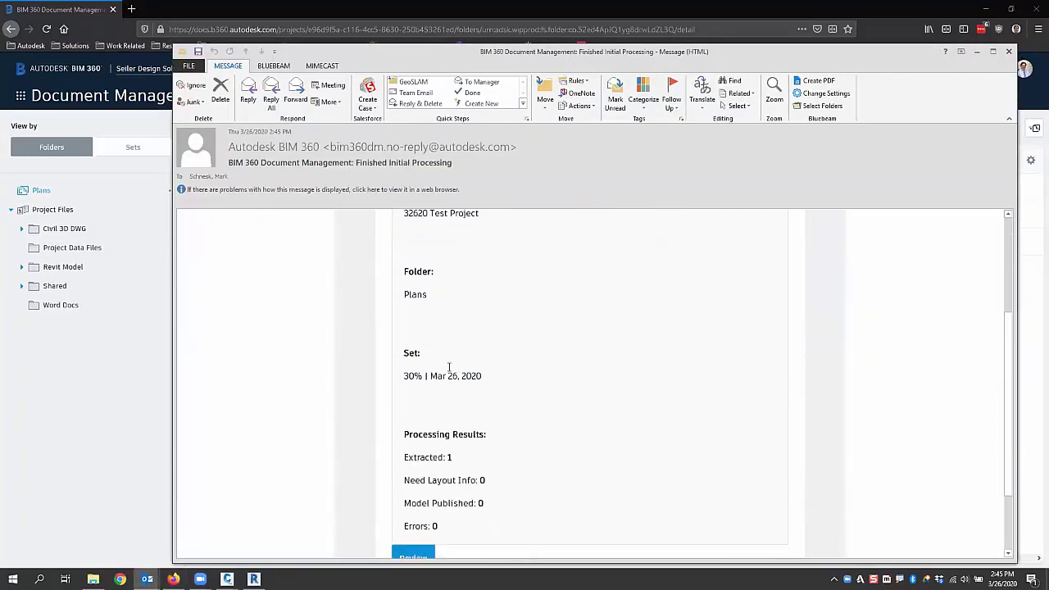
{"action": "left_click_drag", "start_coordinate": [404, 319], "coordinate": [489, 327]}
{"action": "scroll", "coordinate": [483, 402], "scroll_direction": "down", "scroll_amount": 1}
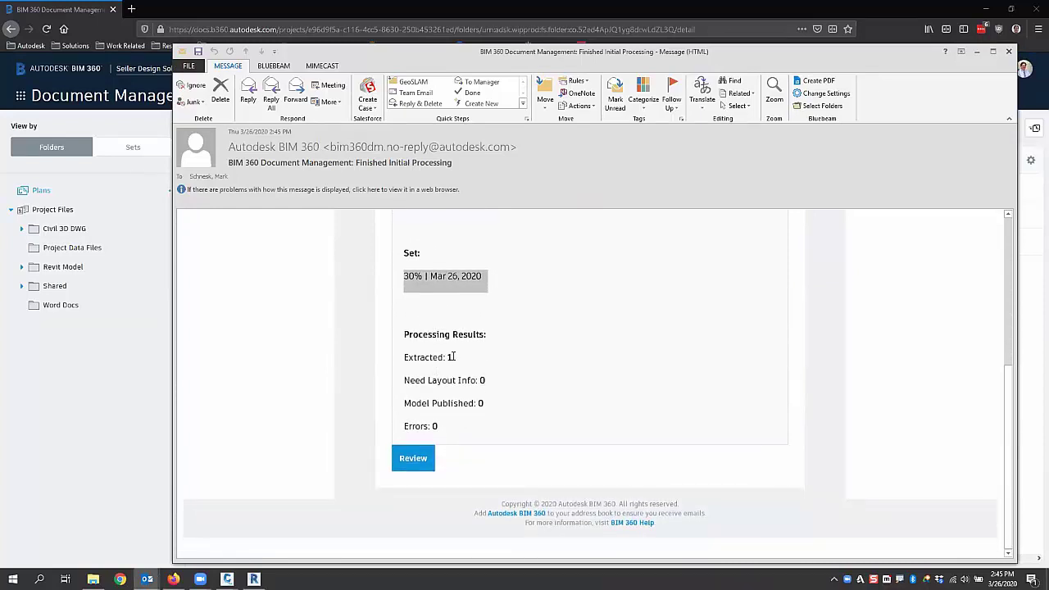
{"action": "left_click_drag", "start_coordinate": [448, 358], "coordinate": [457, 358]}
{"action": "scroll", "coordinate": [513, 417], "scroll_direction": "up", "scroll_amount": 6}
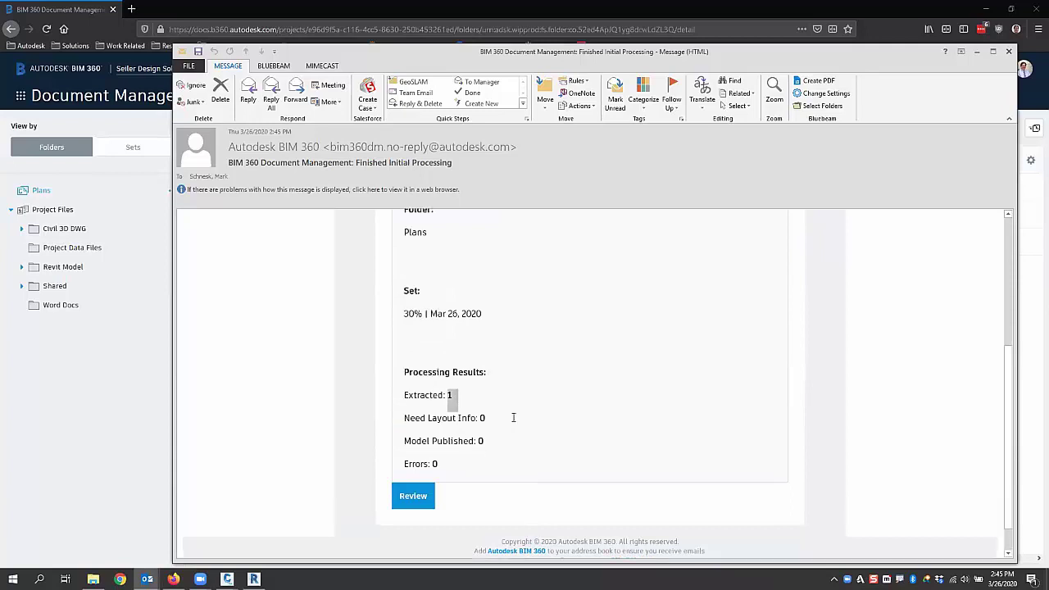
{"action": "left_click", "coordinate": [1011, 52]}
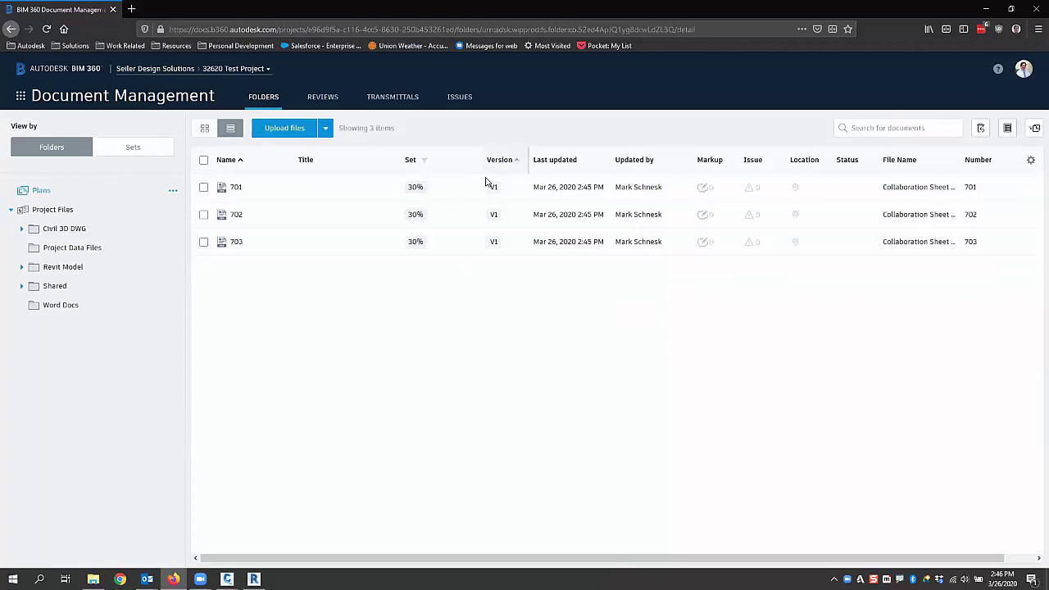
Select sheets 701, 702 and 703 in the Plans folder and start submitting them for review.
{"action": "left_click", "coordinate": [203, 187]}
{"action": "left_click", "coordinate": [203, 214]}
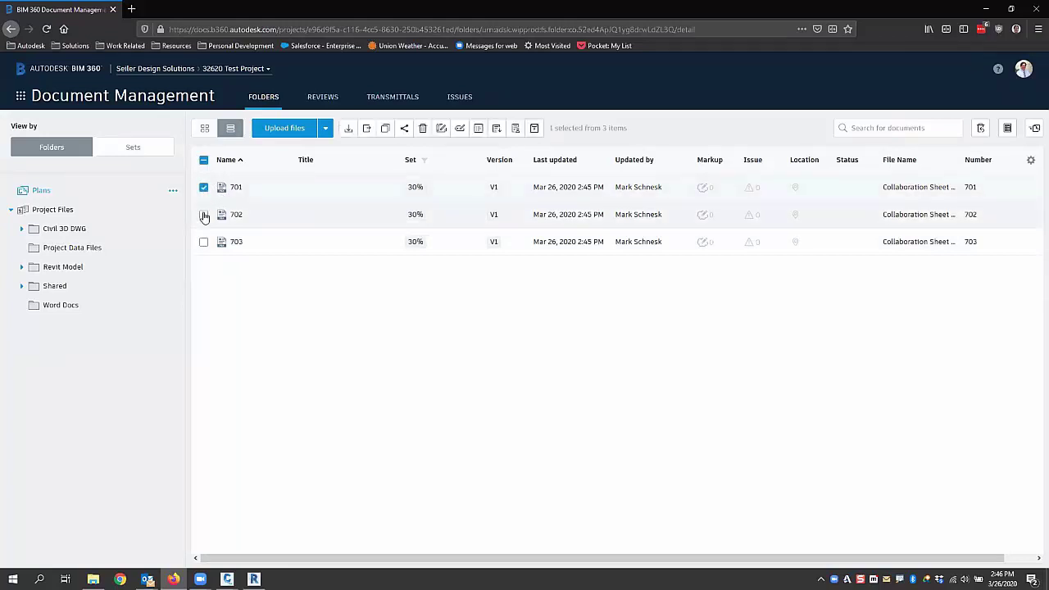
{"action": "left_click", "coordinate": [203, 242]}
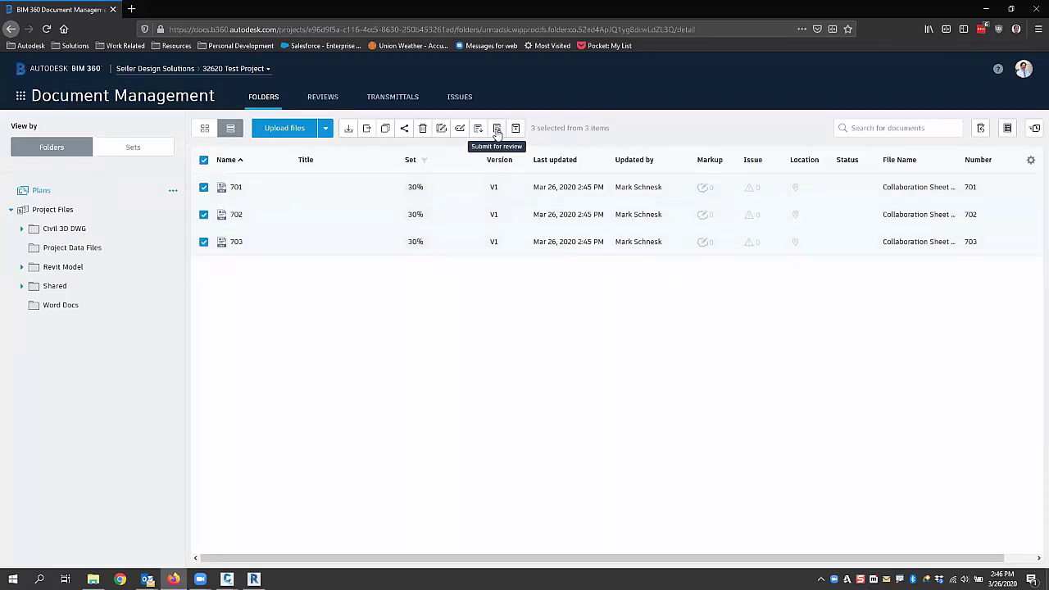
{"action": "left_click", "coordinate": [496, 128]}
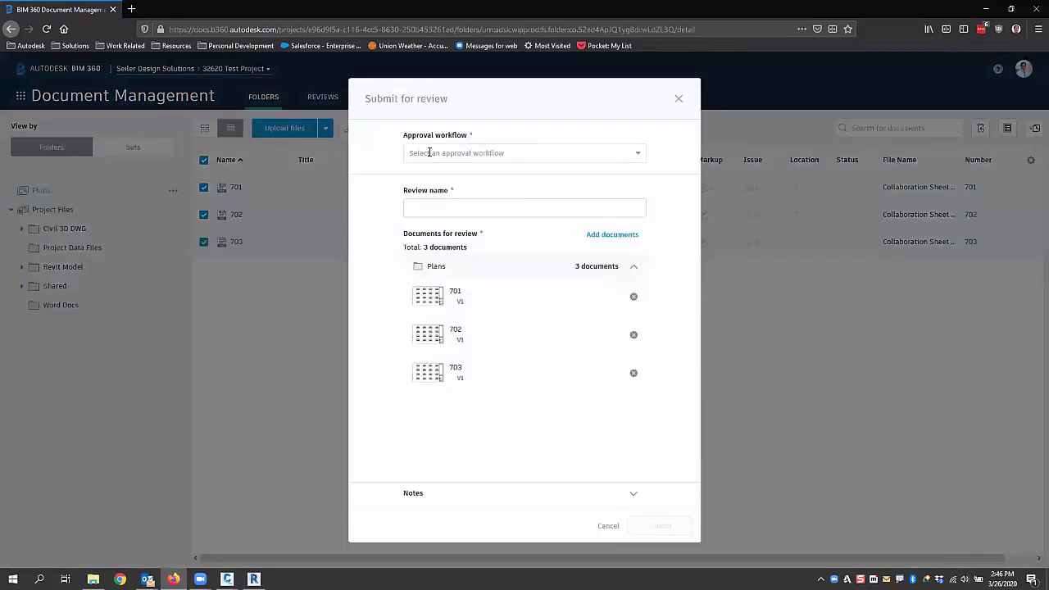
Start creating a new approval workflow from the review submission and base it on the Two Step Approval template.
{"action": "left_click", "coordinate": [455, 152]}
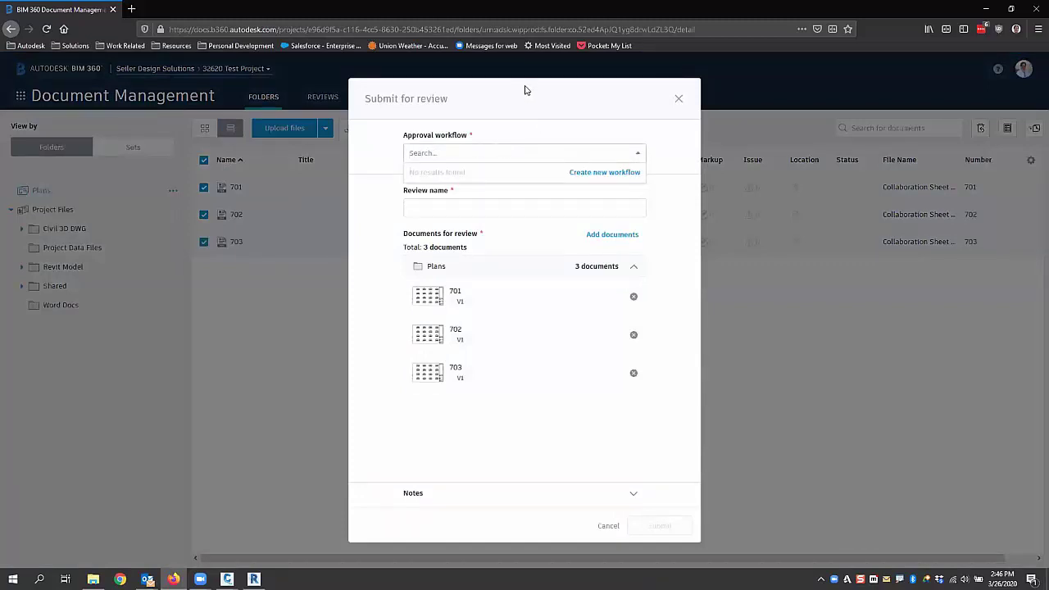
{"action": "left_click", "coordinate": [459, 109]}
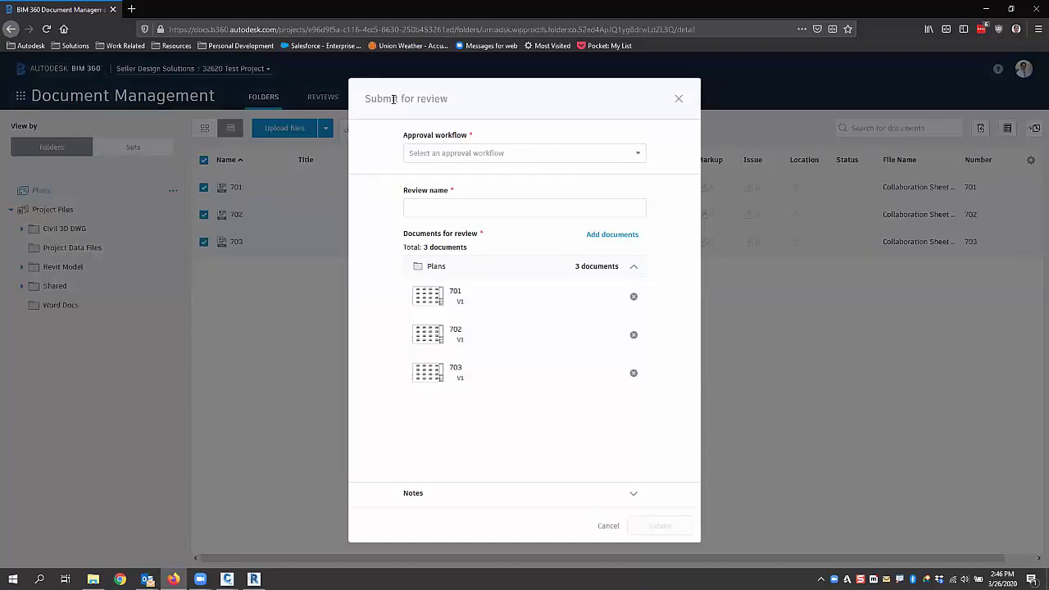
{"action": "left_click", "coordinate": [637, 155]}
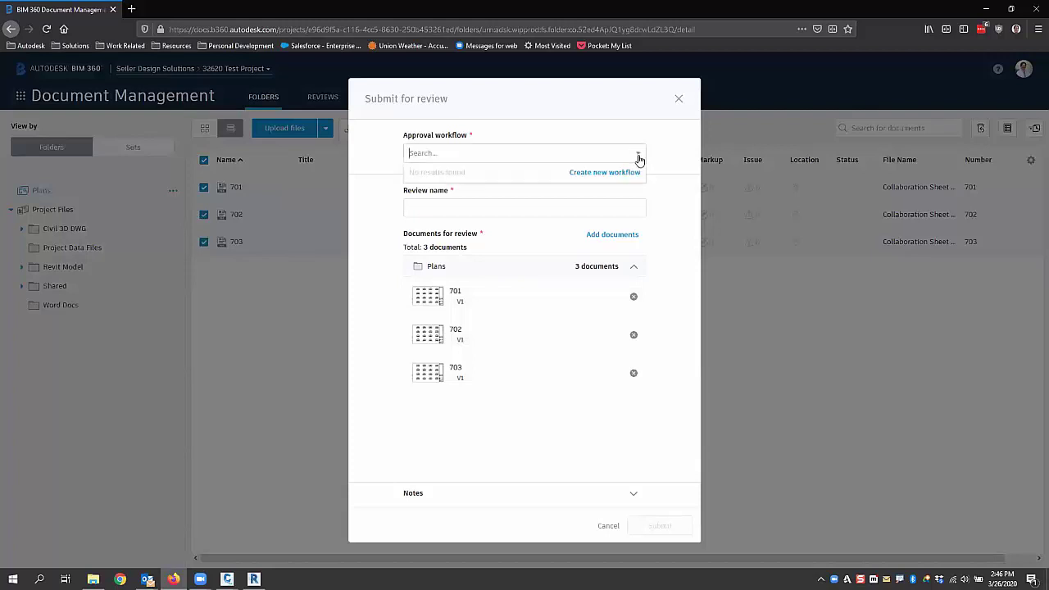
{"action": "left_click", "coordinate": [601, 173]}
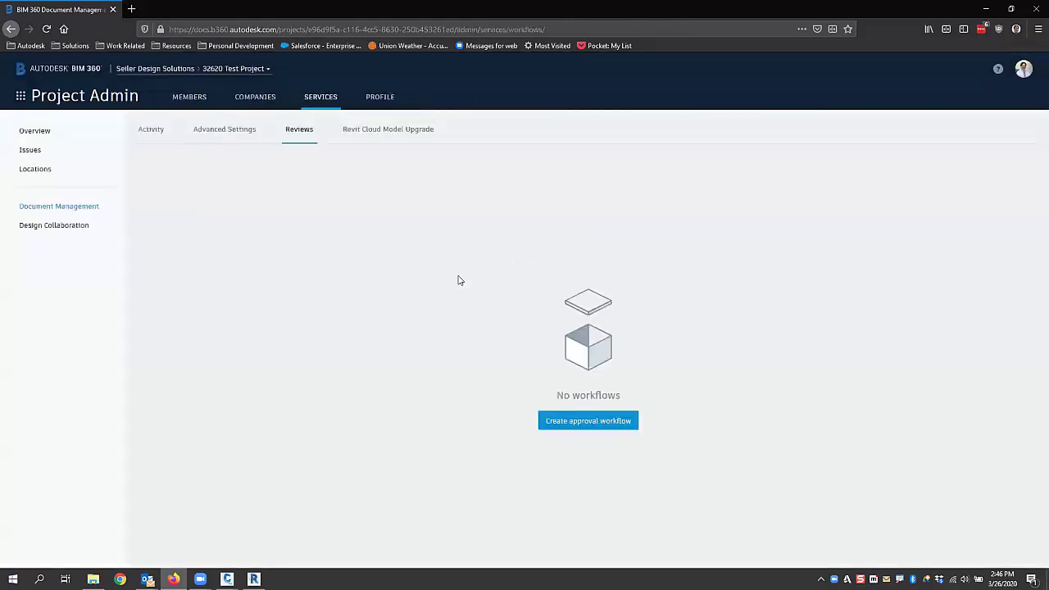
{"action": "left_click", "coordinate": [591, 422]}
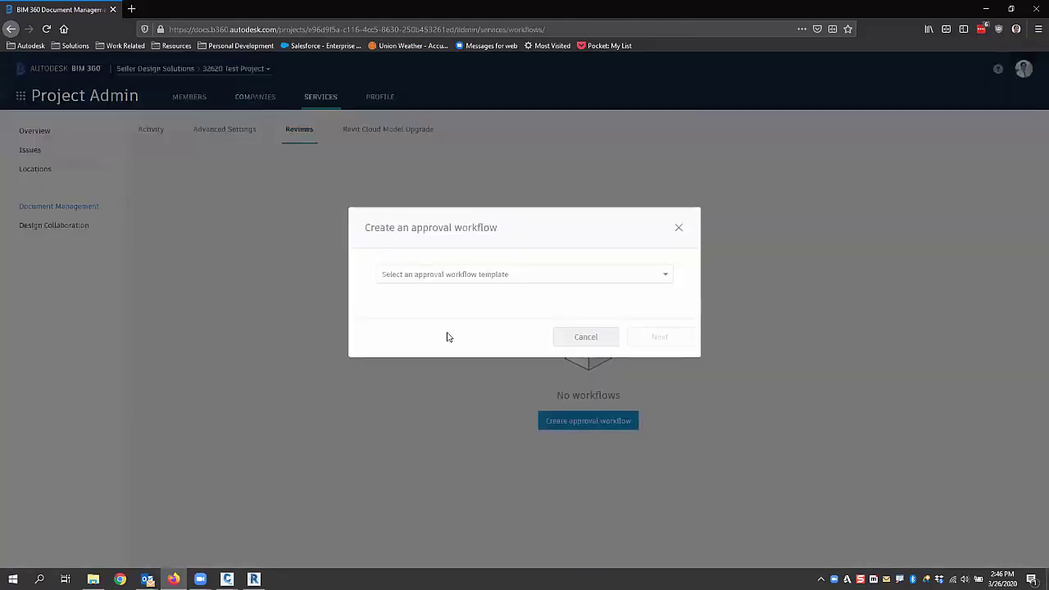
{"action": "left_click", "coordinate": [502, 283]}
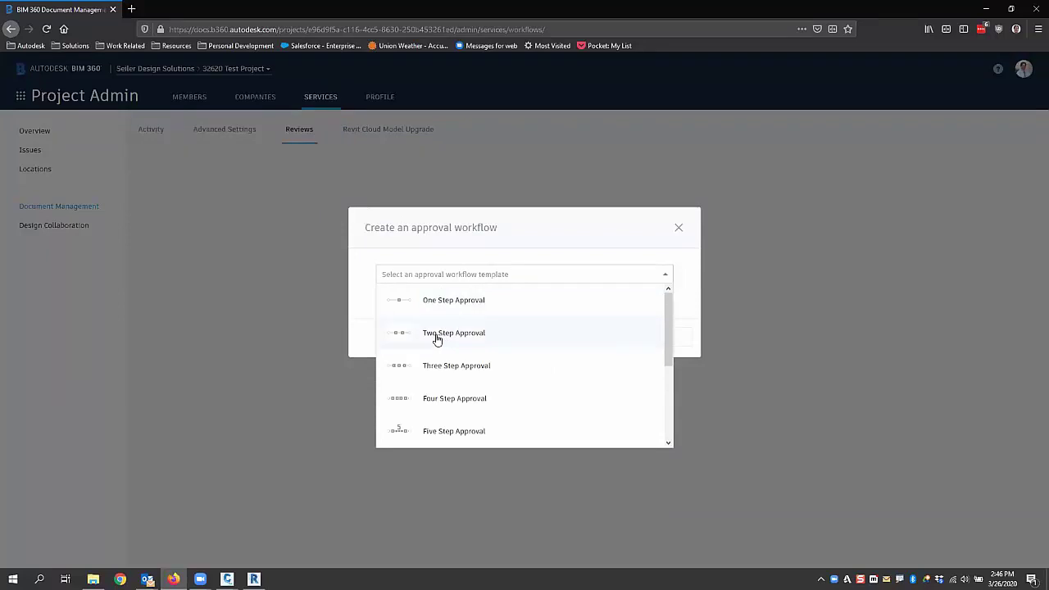
{"action": "left_click", "coordinate": [437, 339]}
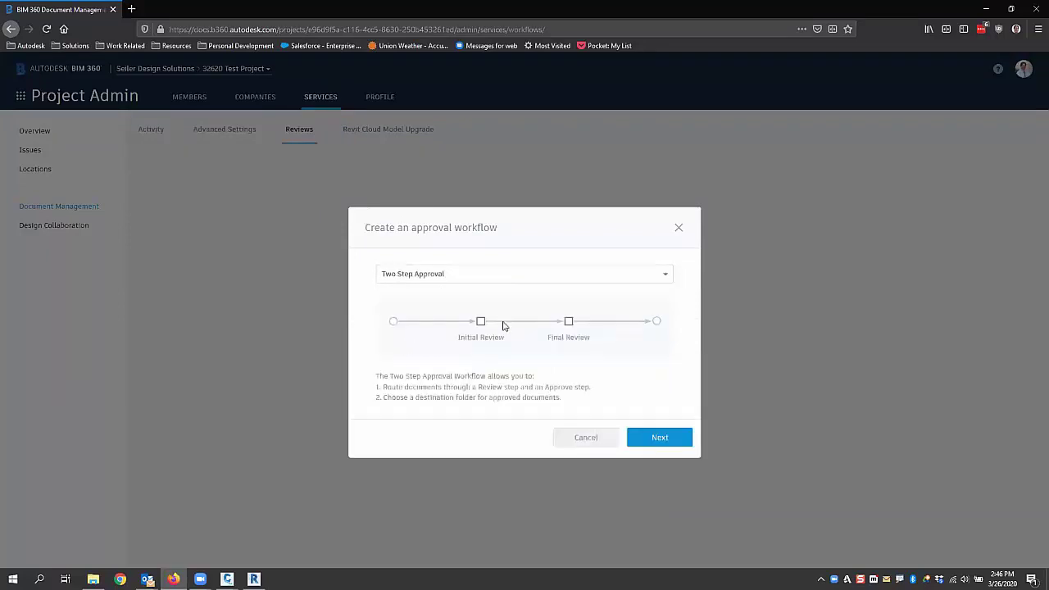
{"action": "left_click", "coordinate": [651, 440]}
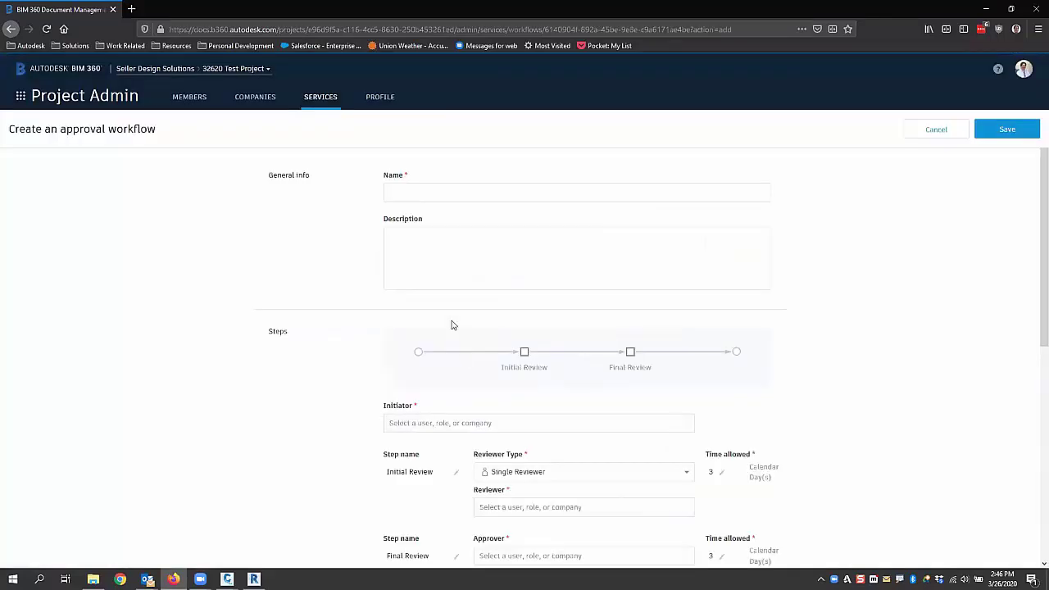
Name the workflow 2 step review and assign the third listed user as its initiator.
{"action": "left_click", "coordinate": [414, 195]}
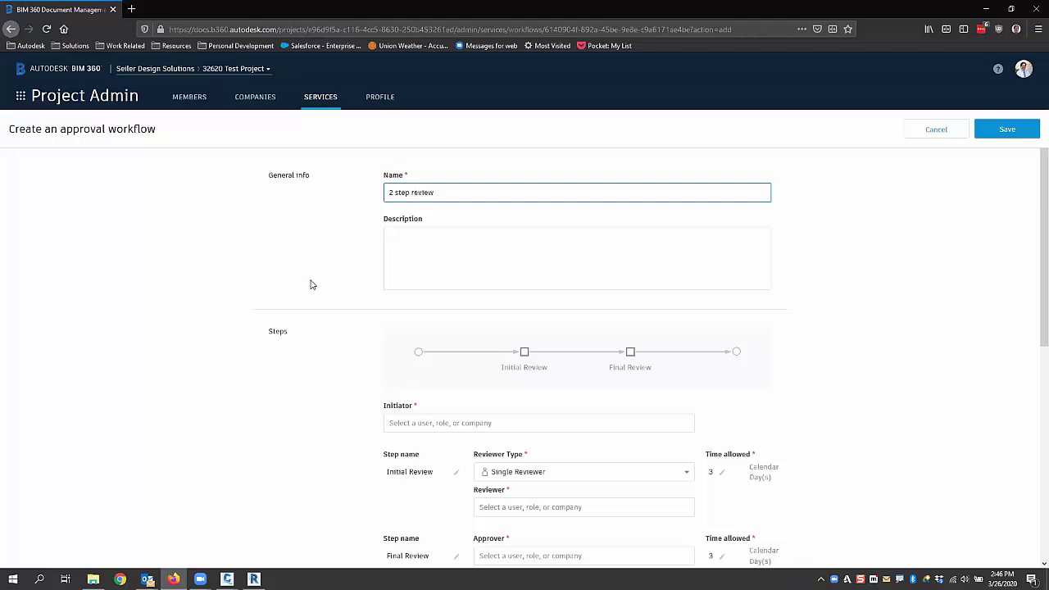
{"action": "left_click", "coordinate": [436, 252]}
{"action": "scroll", "coordinate": [451, 295], "scroll_direction": "down", "scroll_amount": 3}
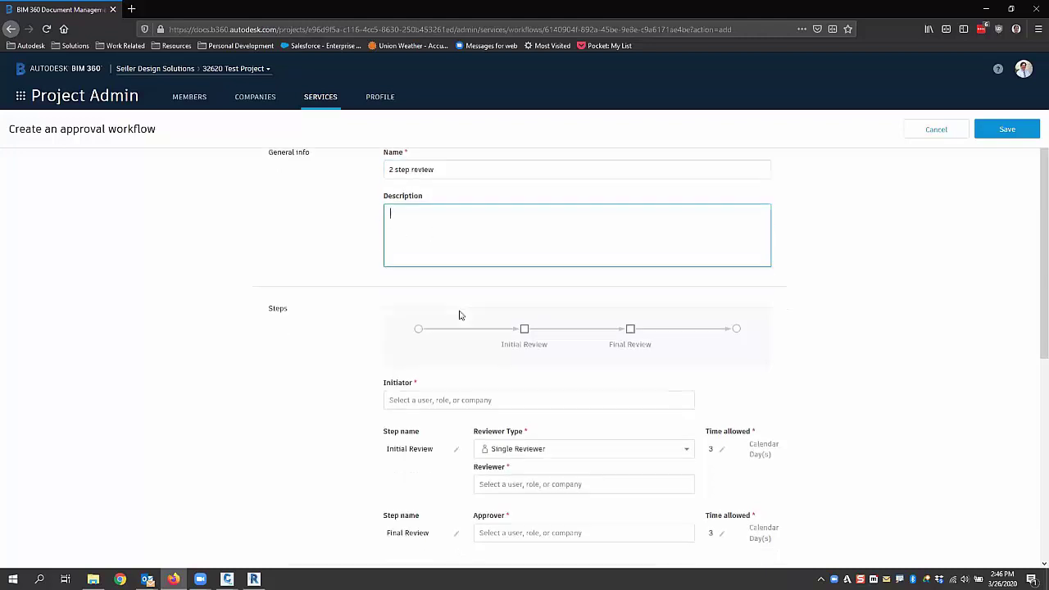
{"action": "left_click", "coordinate": [456, 300]}
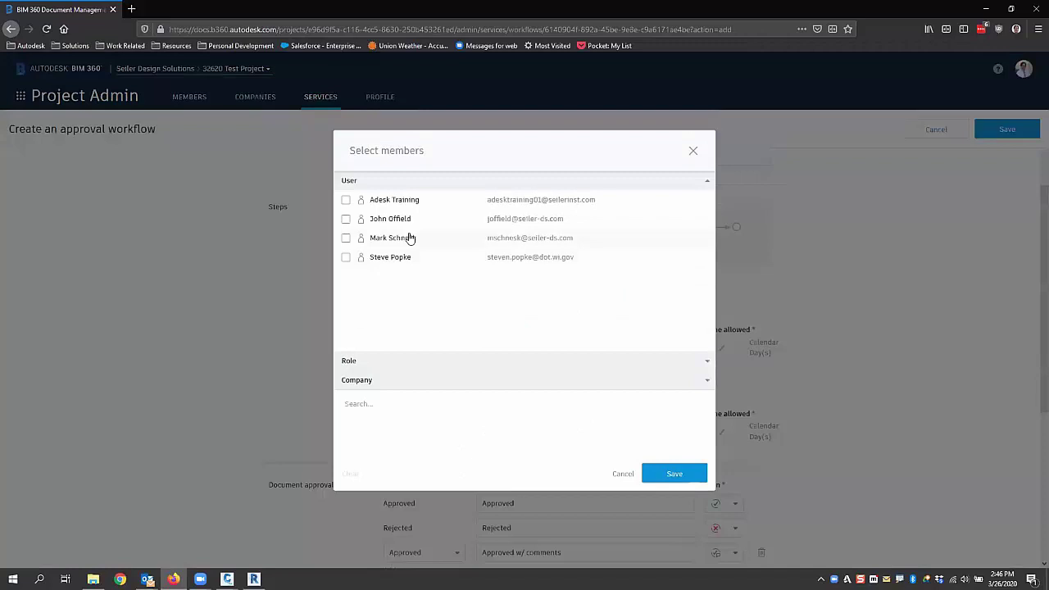
{"action": "left_click", "coordinate": [345, 238]}
{"action": "left_click", "coordinate": [672, 474]}
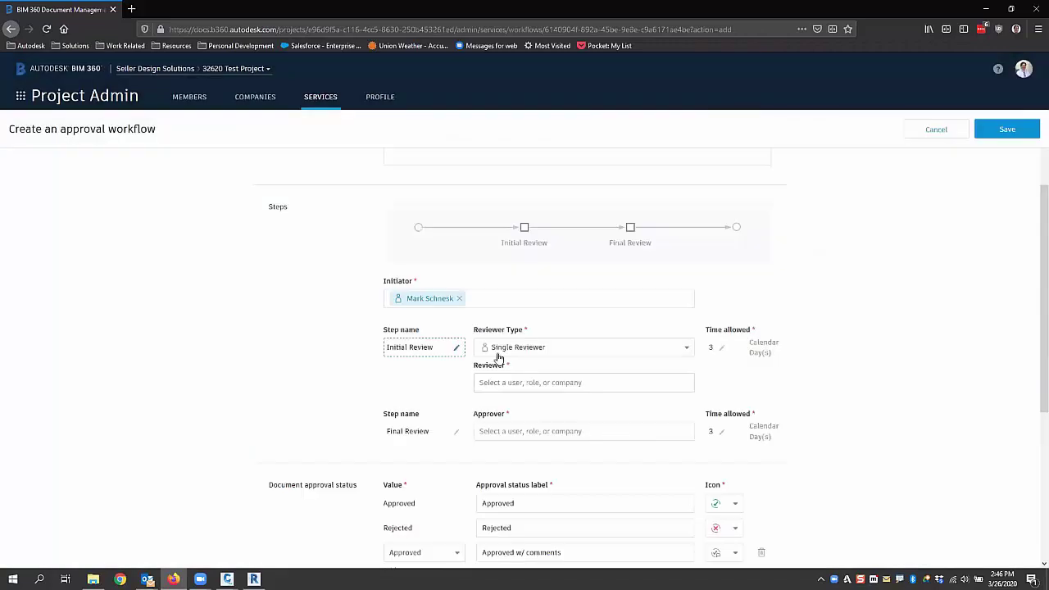
Keep the Initial Review as Single Reviewer and assign the fourth listed user as its reviewer.
{"action": "scroll", "coordinate": [567, 363], "scroll_direction": "down", "scroll_amount": 1}
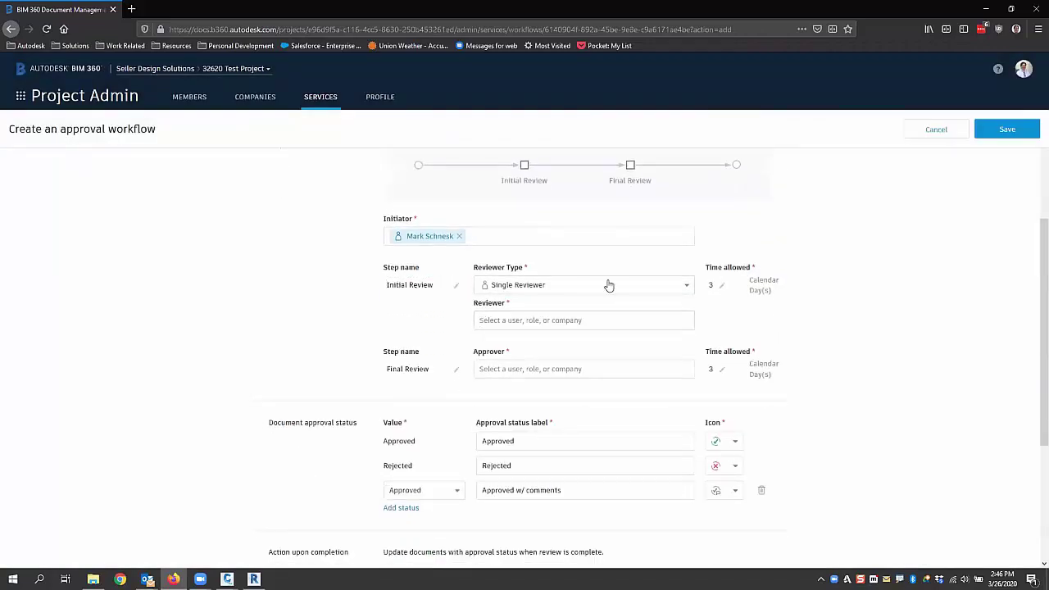
{"action": "left_click", "coordinate": [643, 294]}
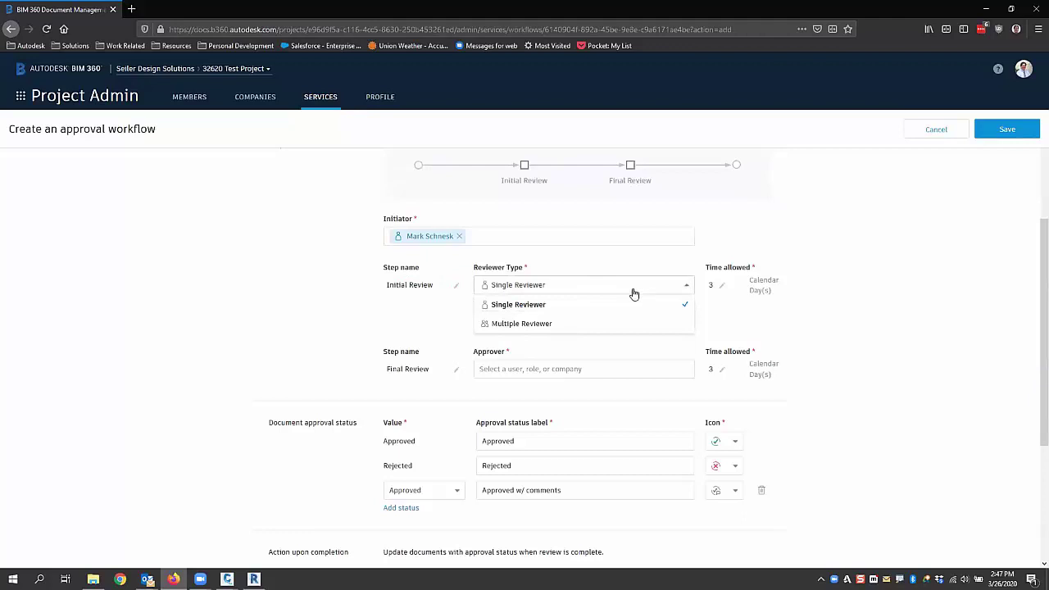
{"action": "left_click", "coordinate": [515, 305]}
{"action": "left_click", "coordinate": [511, 321]}
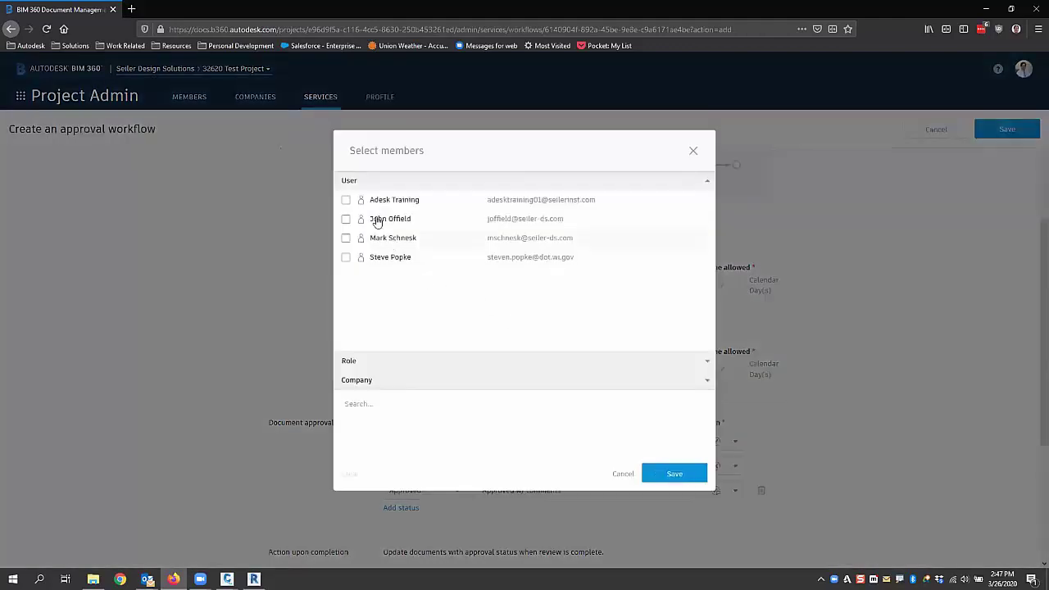
{"action": "left_click", "coordinate": [345, 257]}
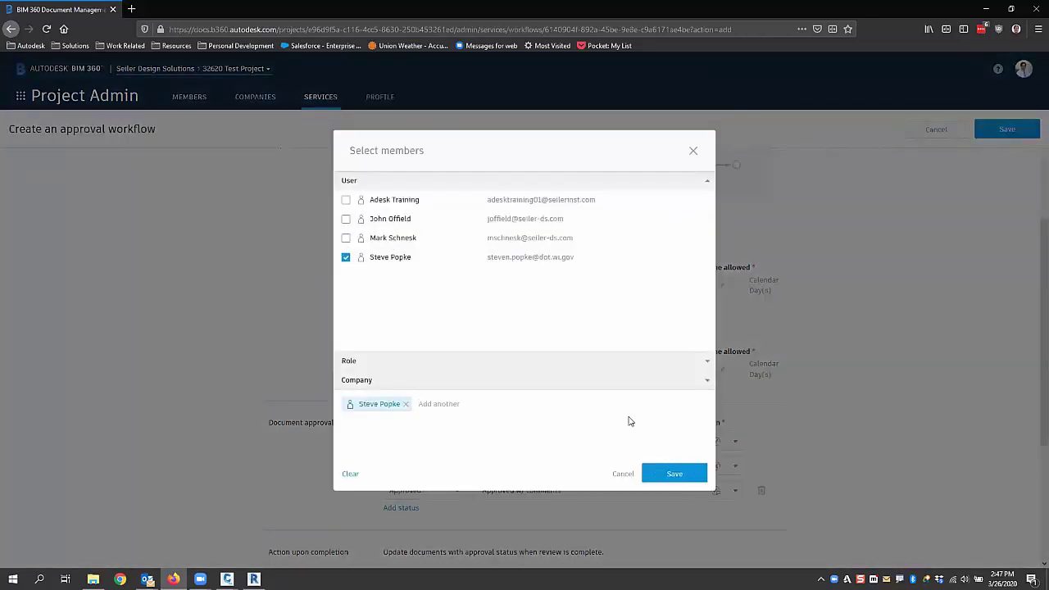
{"action": "left_click", "coordinate": [675, 473]}
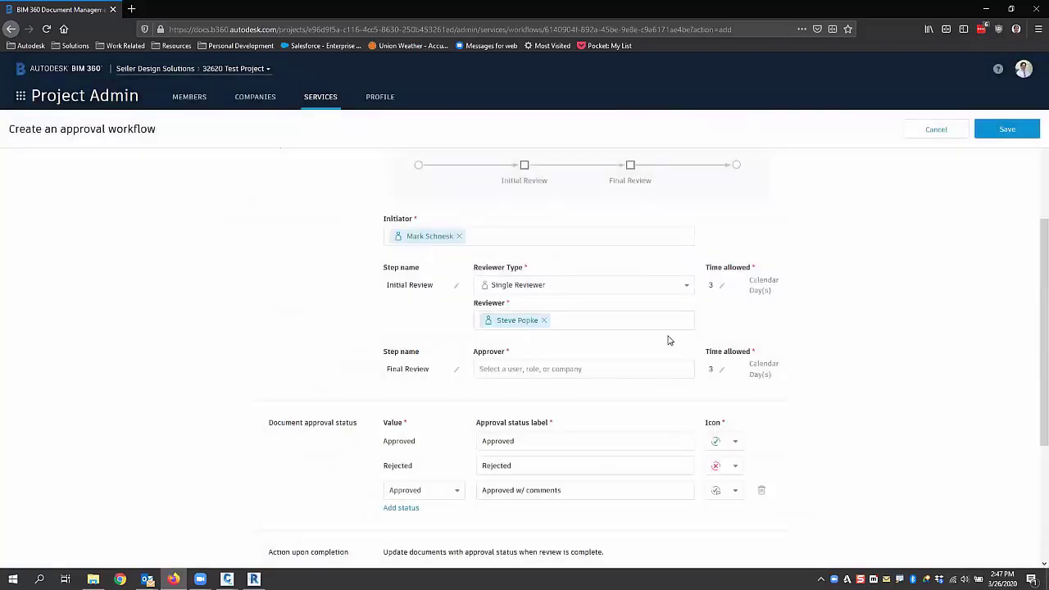
Assign the second listed user as the approver of the Final Review step.
{"action": "scroll", "coordinate": [655, 336], "scroll_direction": "down", "scroll_amount": 3}
{"action": "left_click", "coordinate": [492, 245]}
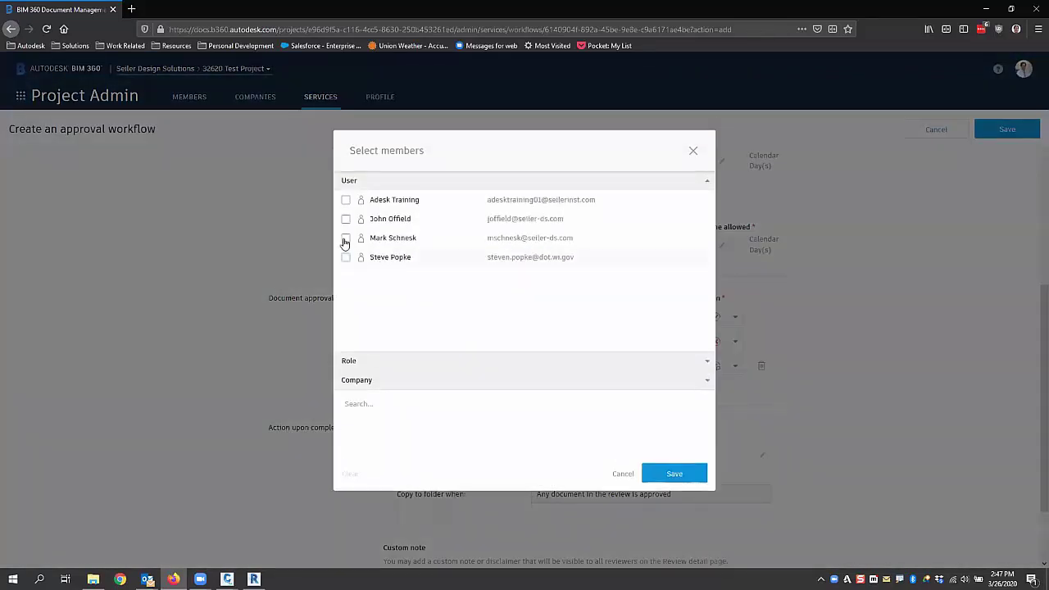
{"action": "left_click", "coordinate": [346, 218]}
{"action": "left_click", "coordinate": [664, 473]}
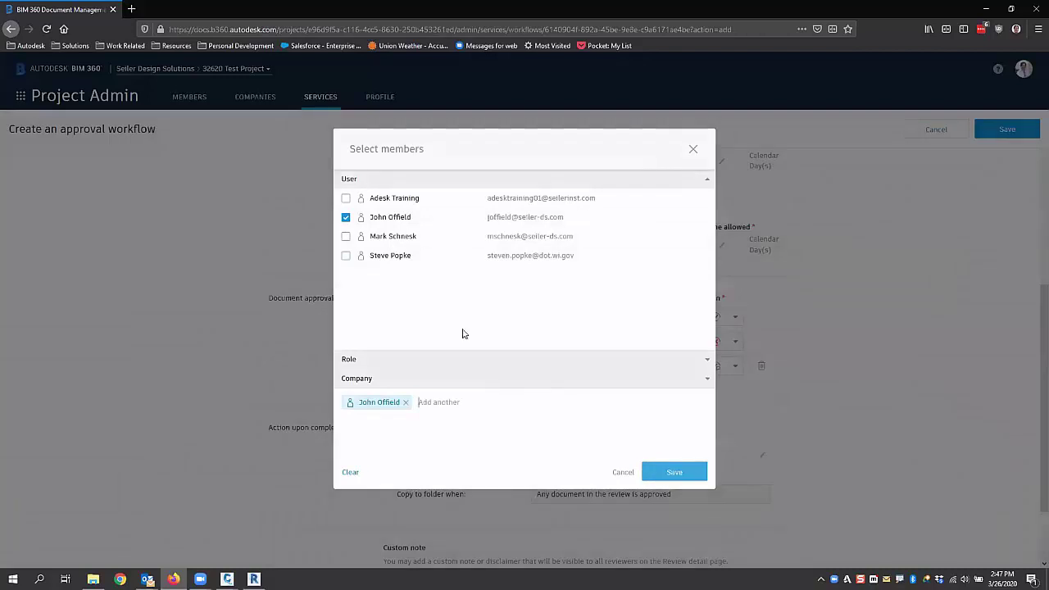
Set the time allowed for both the Initial Review and the Final Review to 2 calendar days.
{"action": "scroll", "coordinate": [747, 246], "scroll_direction": "up", "scroll_amount": 1}
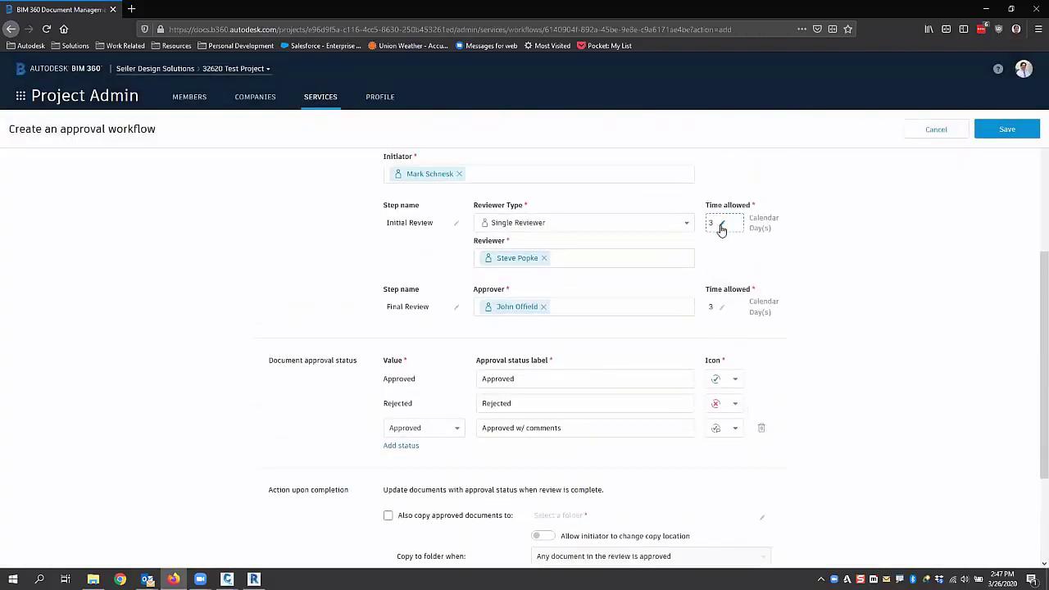
{"action": "left_click", "coordinate": [719, 225]}
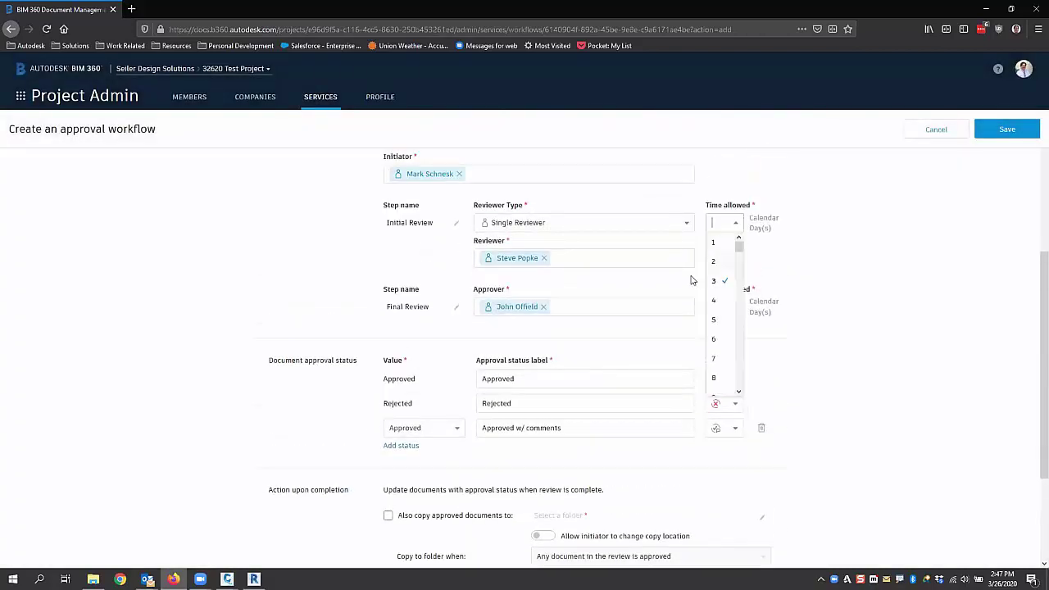
{"action": "left_click", "coordinate": [719, 243]}
{"action": "left_click", "coordinate": [722, 223]}
{"action": "left_click", "coordinate": [718, 256]}
{"action": "left_click", "coordinate": [719, 310]}
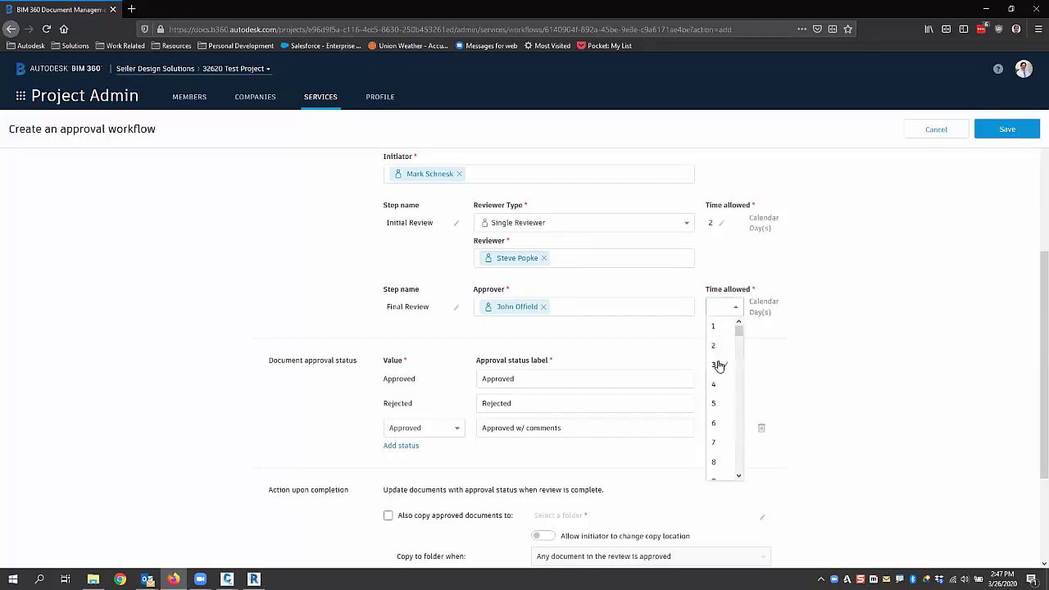
{"action": "left_click", "coordinate": [714, 345]}
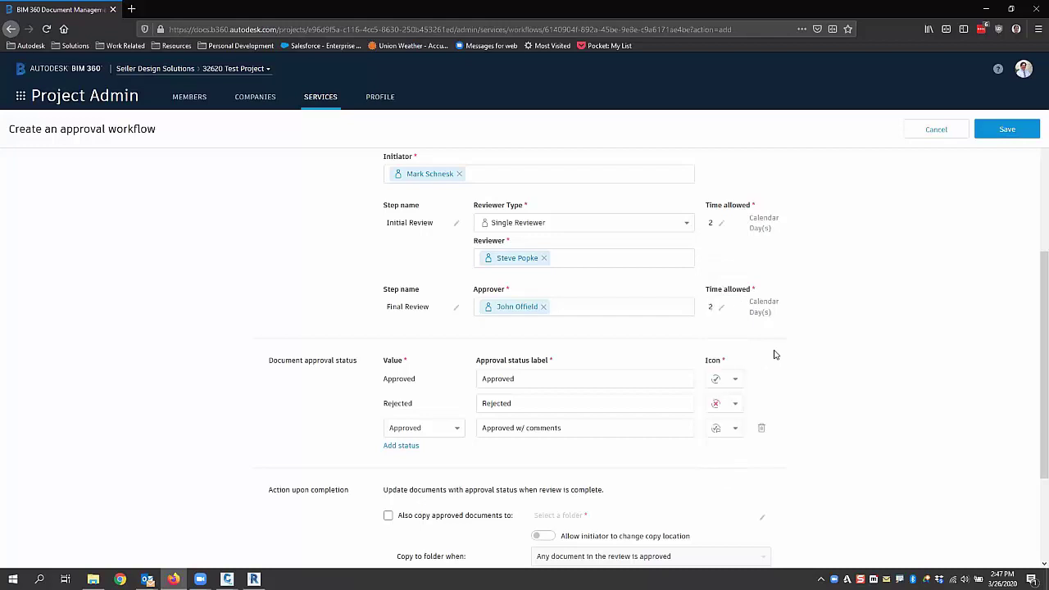
Check the Approved status icon choices and have approved documents also copied to the Project Files/Project Data Files folder.
{"action": "scroll", "coordinate": [526, 387], "scroll_direction": "down", "scroll_amount": 2}
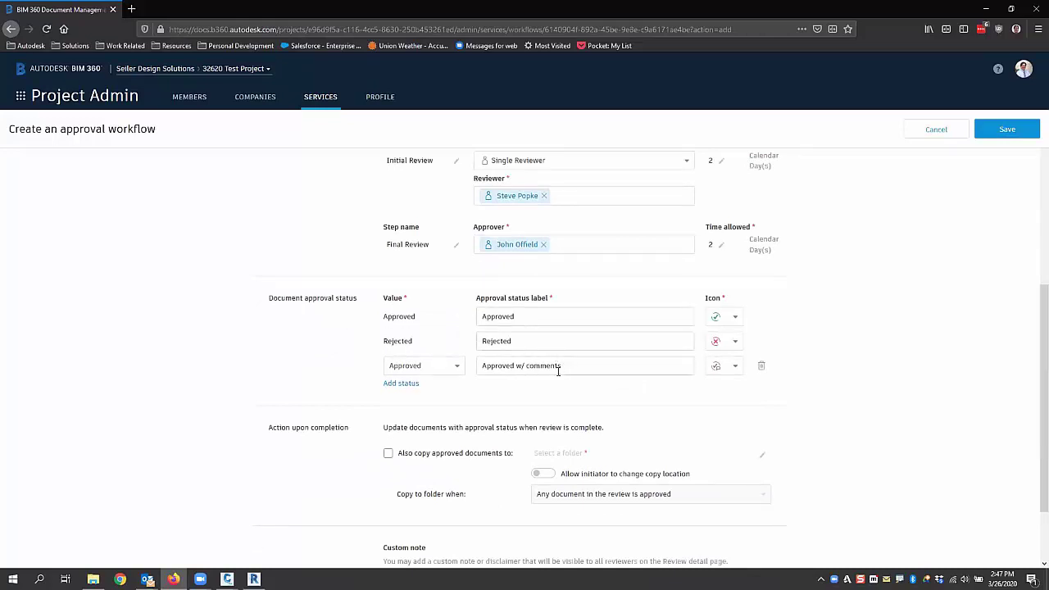
{"action": "left_click", "coordinate": [735, 317]}
{"action": "left_click", "coordinate": [792, 327]}
{"action": "scroll", "coordinate": [642, 392], "scroll_direction": "down", "scroll_amount": 3}
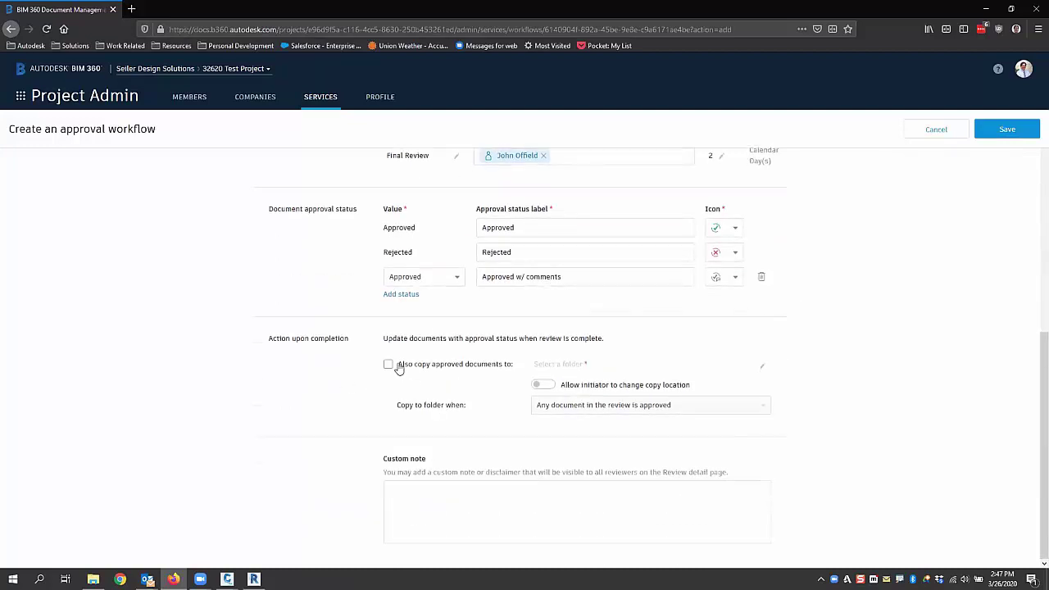
{"action": "left_click", "coordinate": [388, 364]}
{"action": "left_click", "coordinate": [610, 365]}
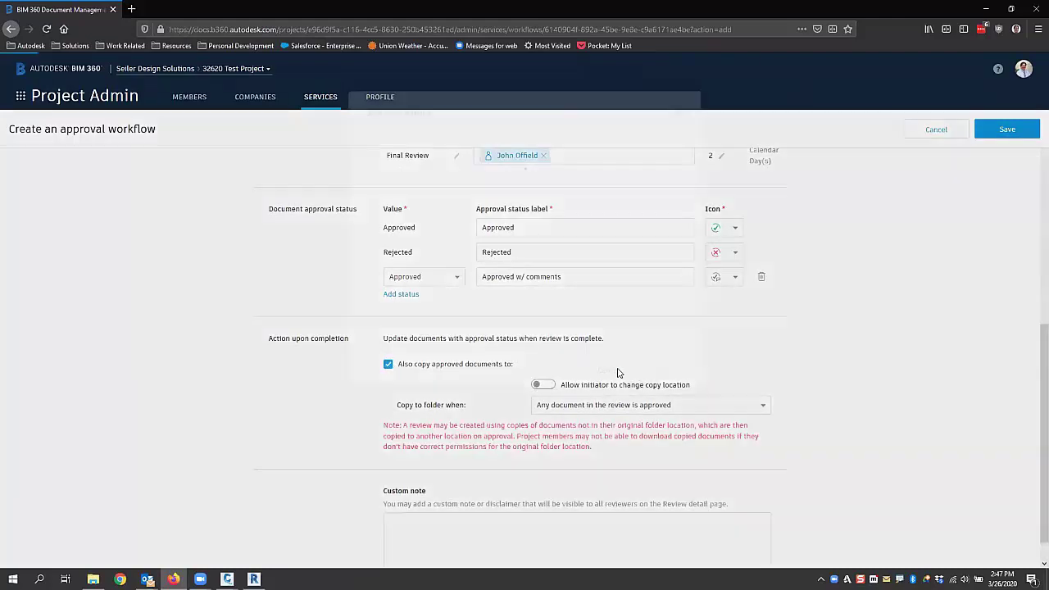
{"action": "left_click", "coordinate": [360, 237]}
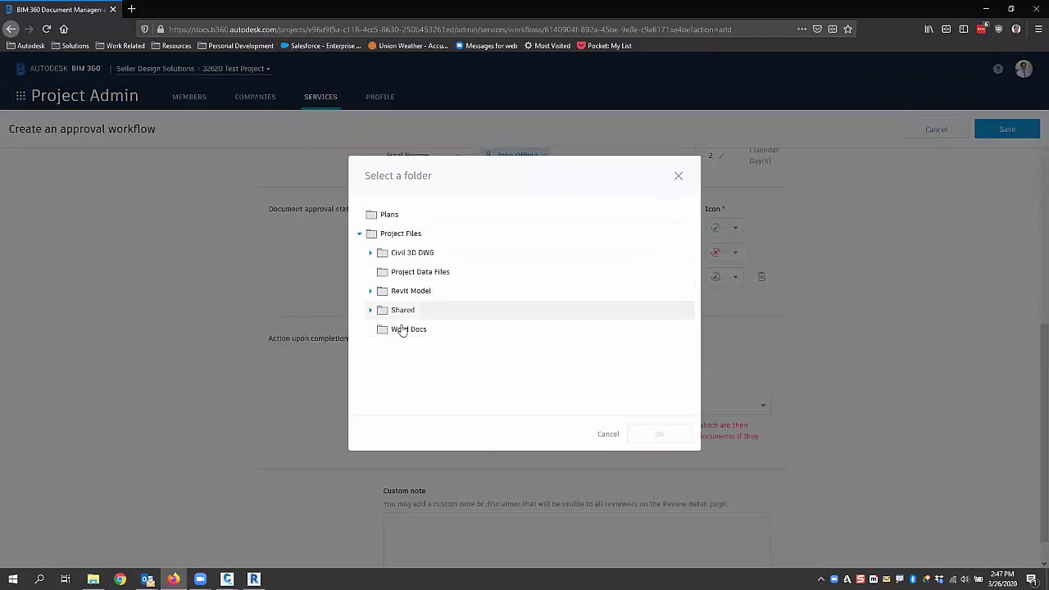
{"action": "left_click", "coordinate": [408, 275]}
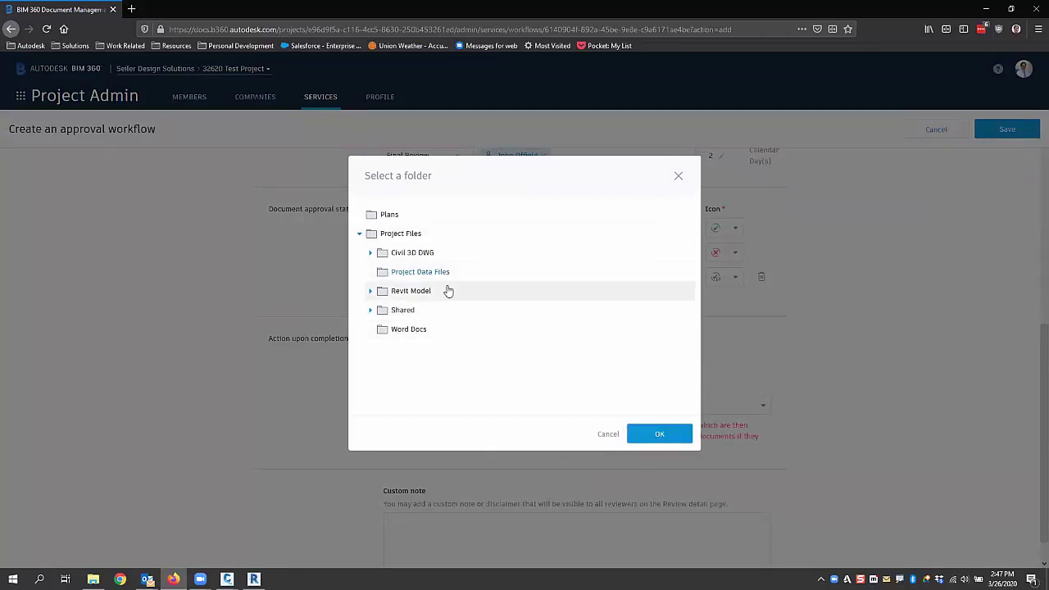
{"action": "left_click", "coordinate": [652, 435]}
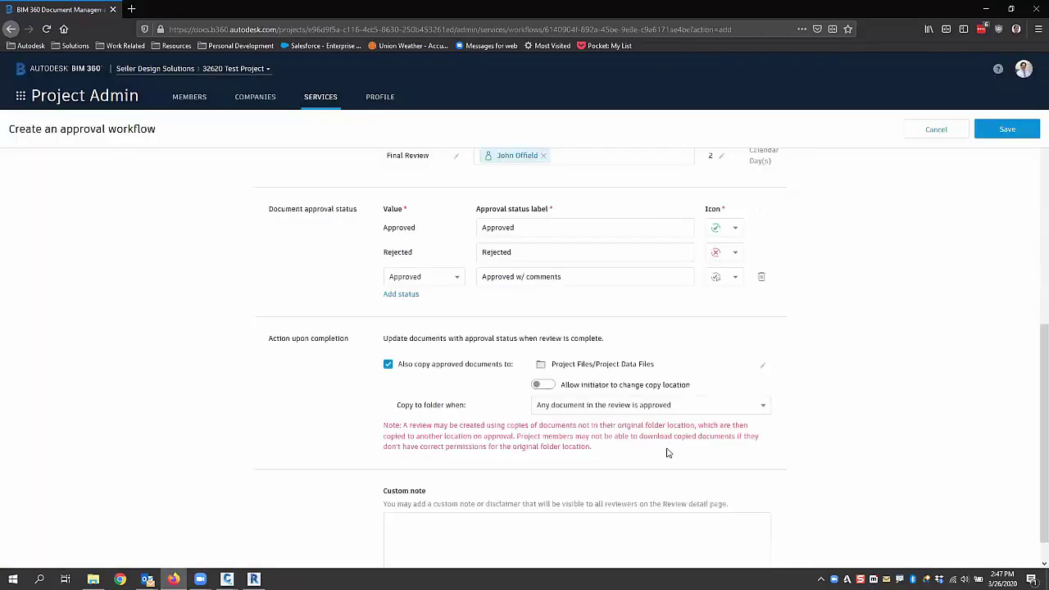
Allow the initiator to change the copy location and save the approval workflow.
{"action": "left_click", "coordinate": [548, 386]}
{"action": "scroll", "coordinate": [541, 377], "scroll_direction": "down", "scroll_amount": 1}
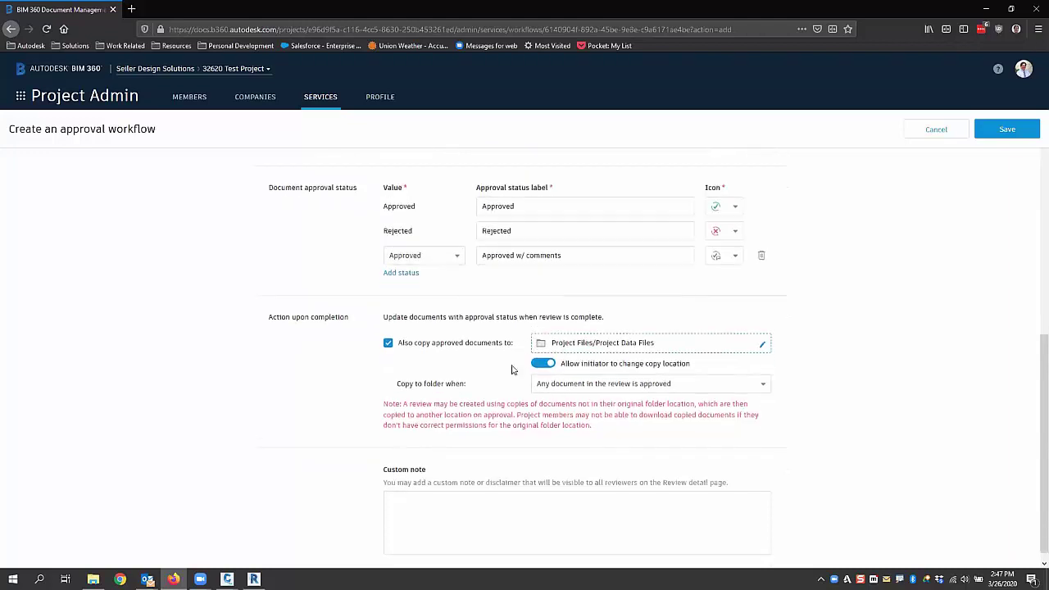
{"action": "left_click", "coordinate": [1009, 134]}
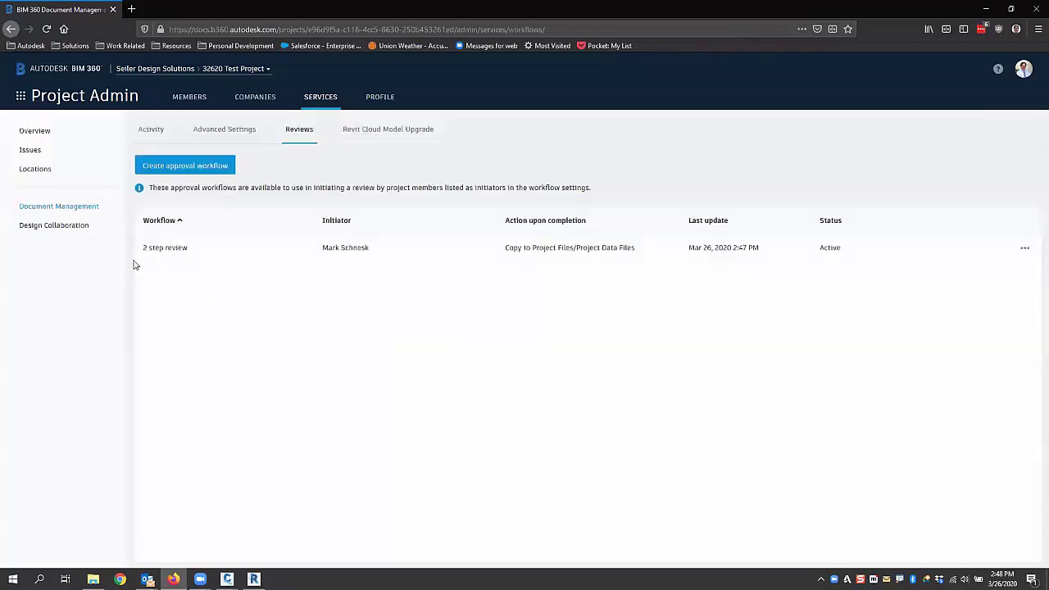
Reopen the 2 step review workflow and save it again, and return to Document Management.
{"action": "left_click", "coordinate": [167, 258]}
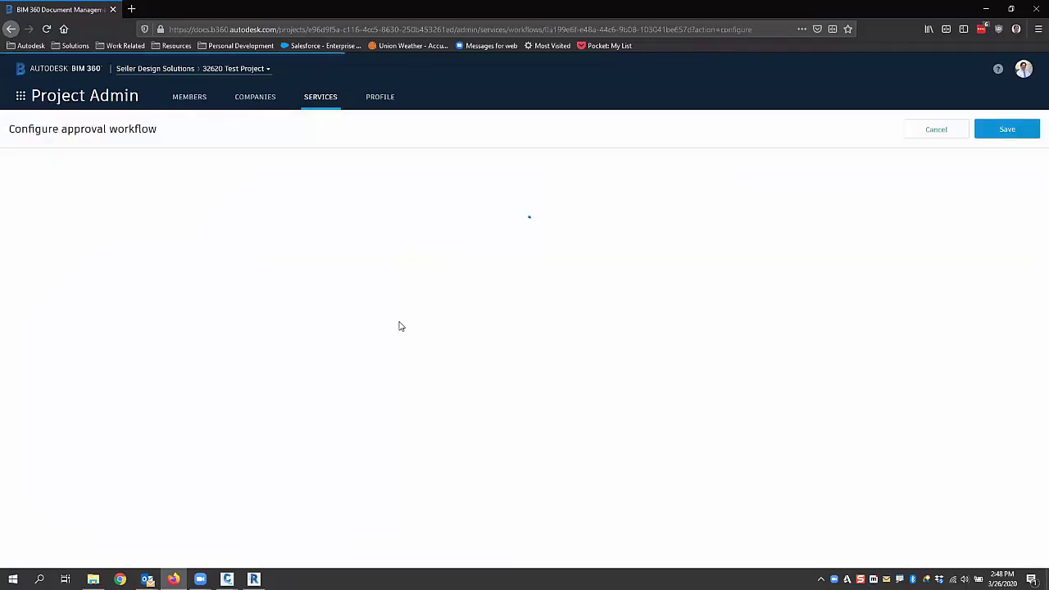
{"action": "left_click", "coordinate": [1024, 125]}
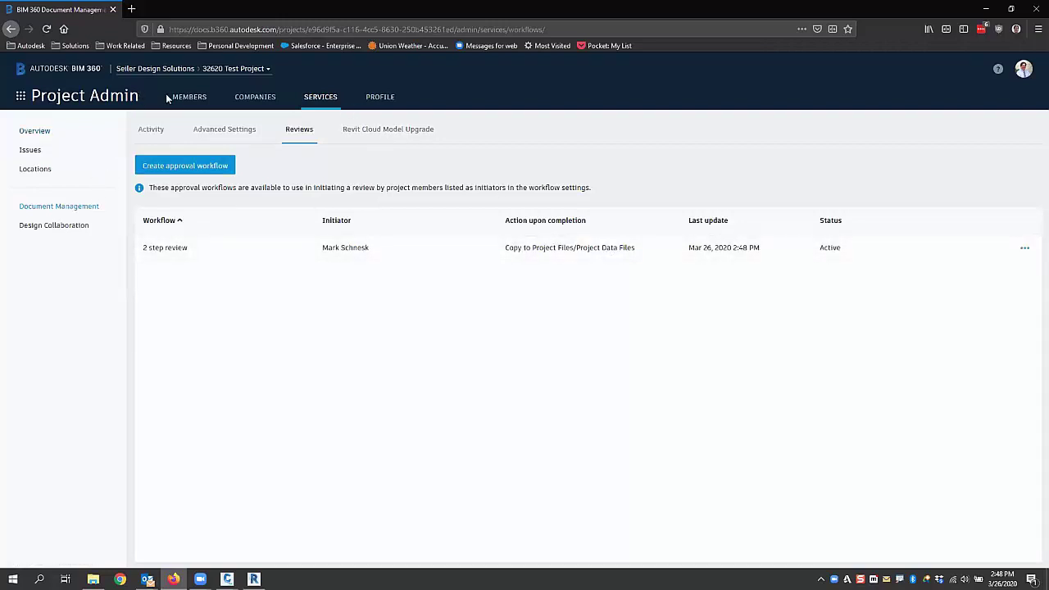
{"action": "left_click", "coordinate": [20, 96]}
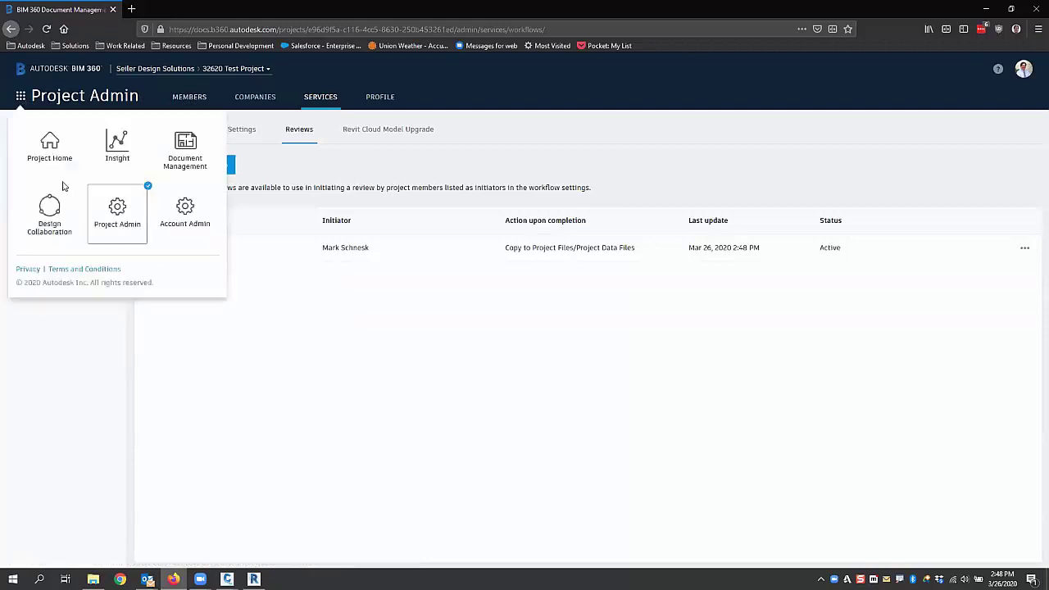
{"action": "left_click", "coordinate": [171, 164]}
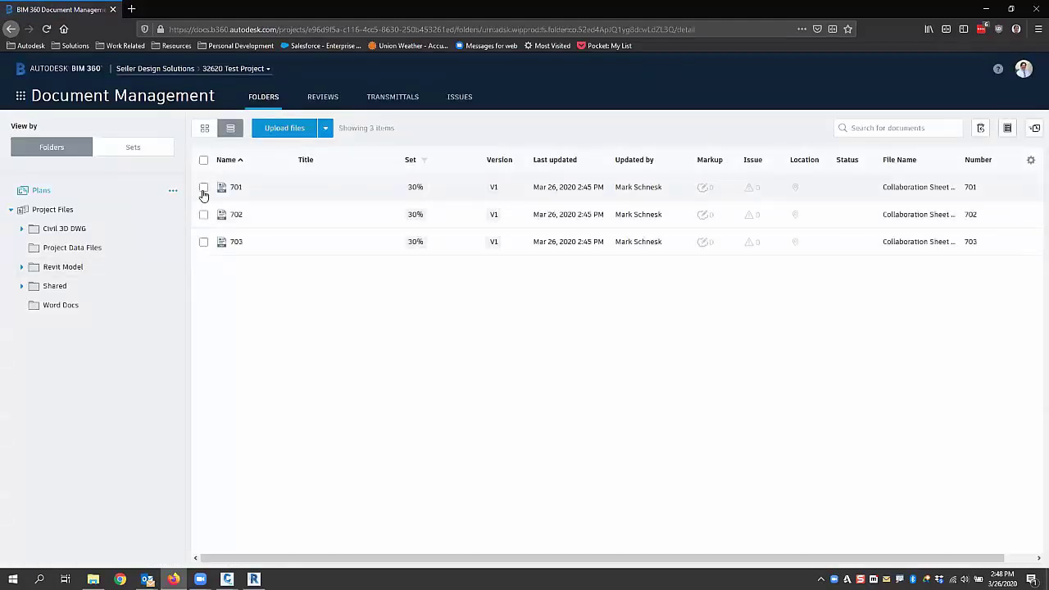
Select sheets 701, 702 and 703 in the Plans folder.
{"action": "left_click", "coordinate": [203, 187]}
{"action": "left_click", "coordinate": [203, 214]}
{"action": "left_click", "coordinate": [203, 241]}
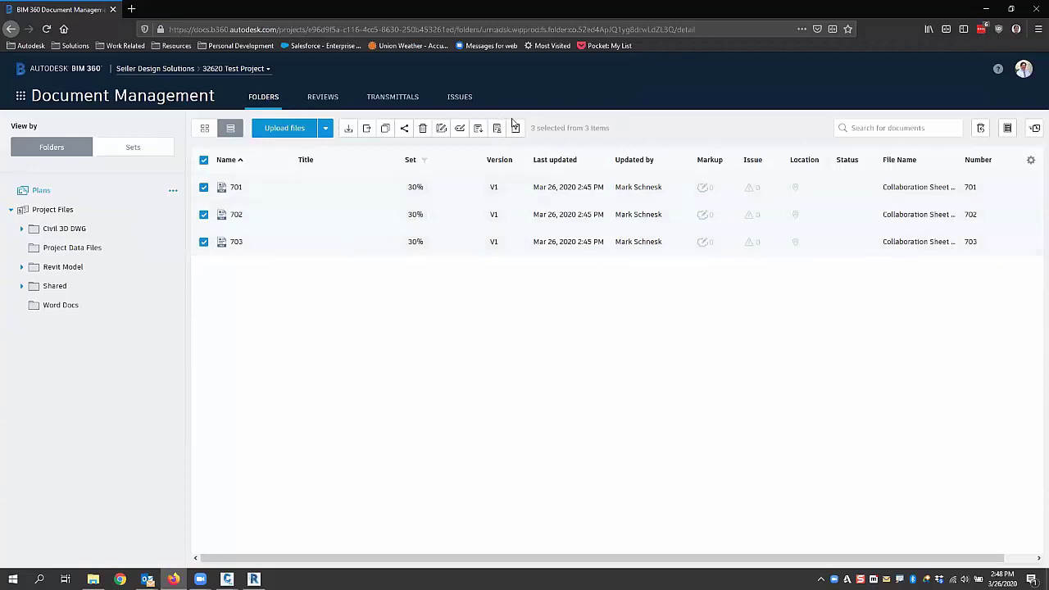
{"action": "left_click", "coordinate": [499, 129]}
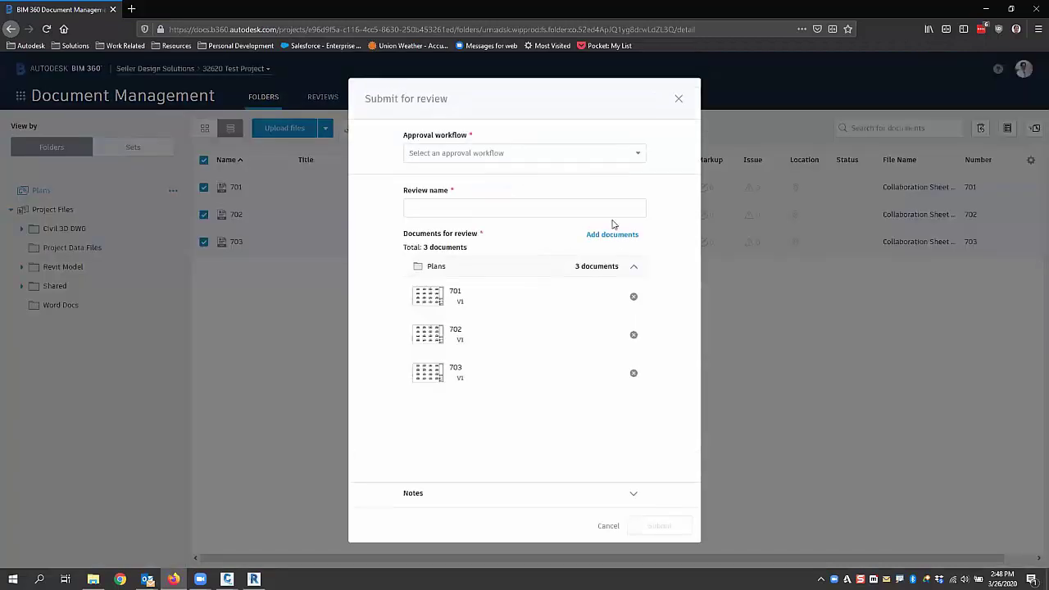
{"action": "left_click", "coordinate": [634, 154]}
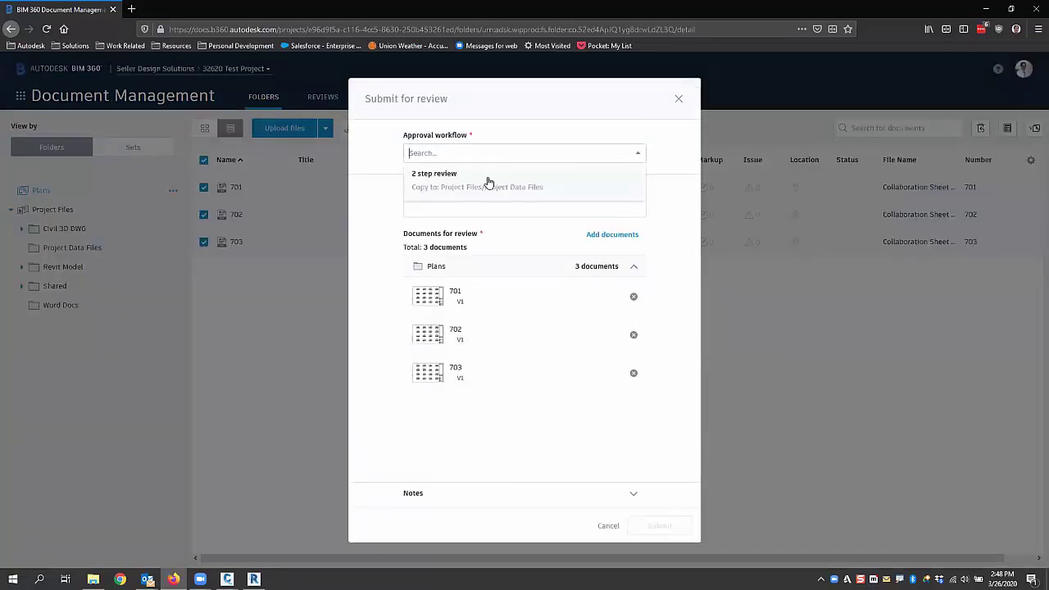
{"action": "left_click", "coordinate": [436, 175]}
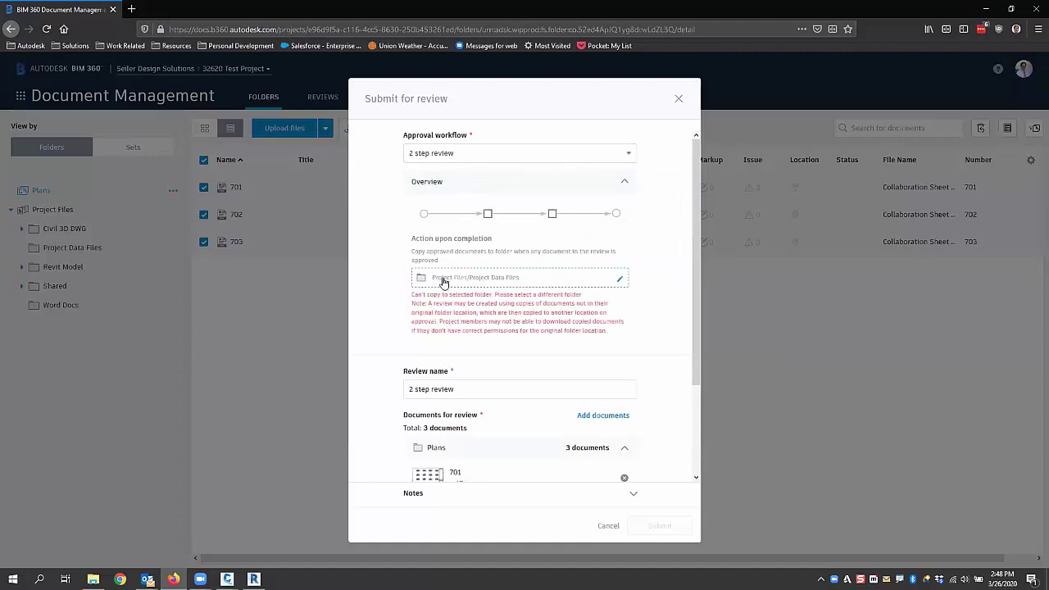
{"action": "scroll", "coordinate": [358, 216], "scroll_direction": "down", "scroll_amount": 2}
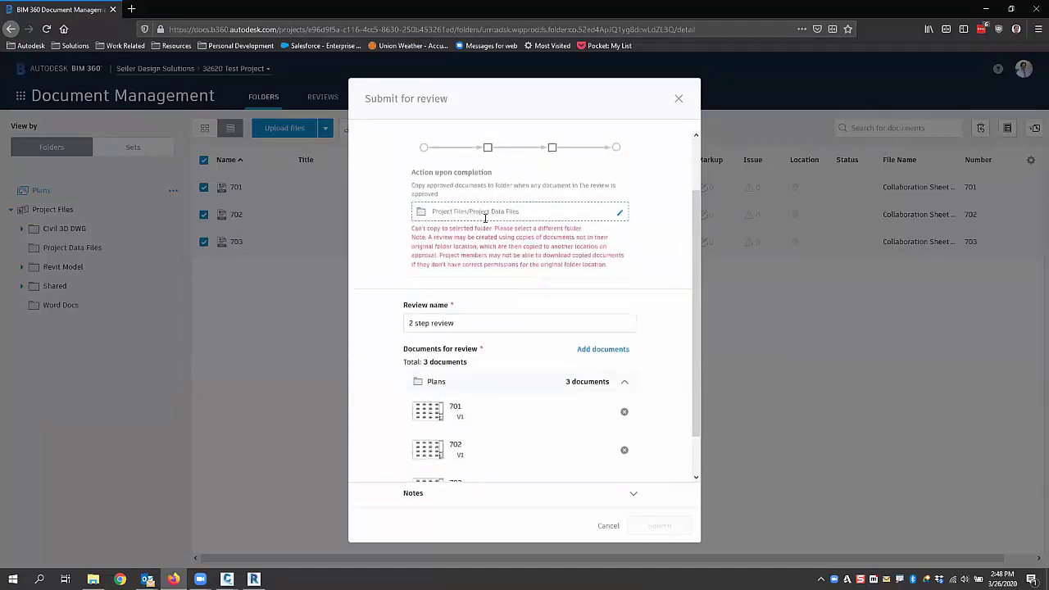
{"action": "scroll", "coordinate": [443, 354], "scroll_direction": "down", "scroll_amount": 2}
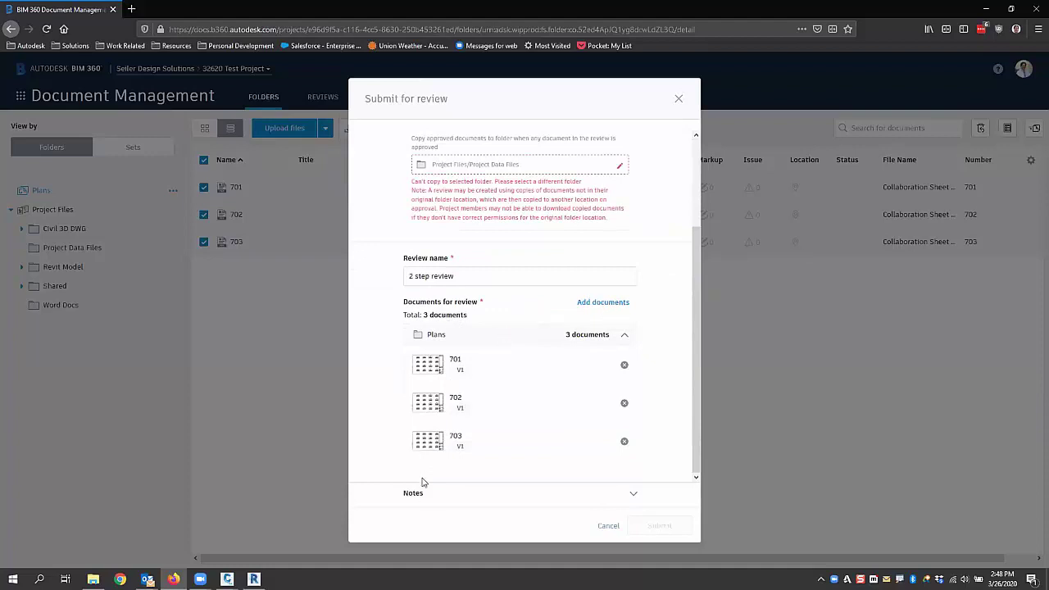
{"action": "left_click", "coordinate": [632, 494]}
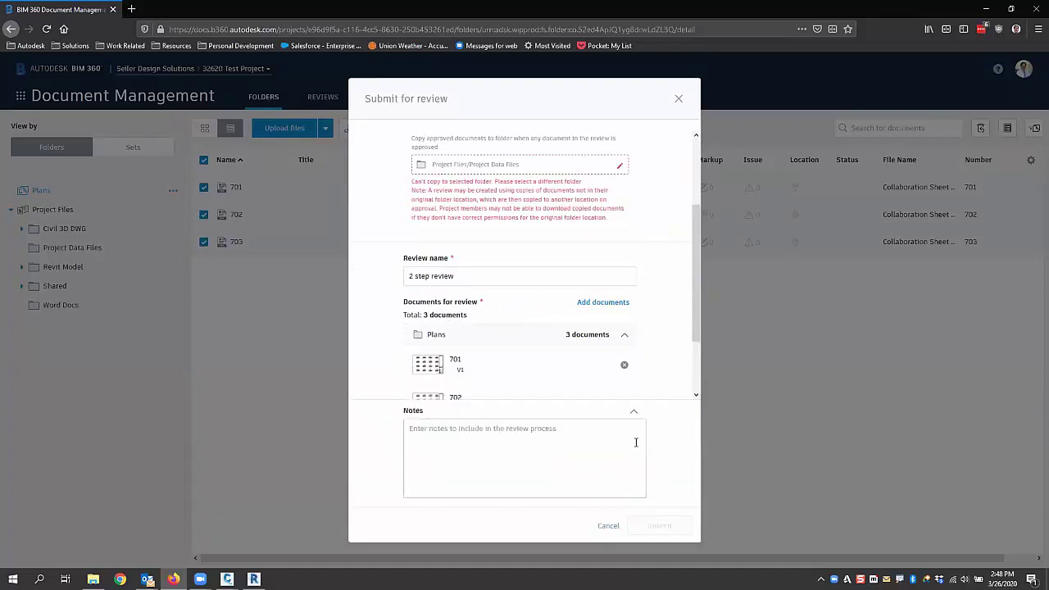
{"action": "scroll", "coordinate": [479, 292], "scroll_direction": "up", "scroll_amount": 3}
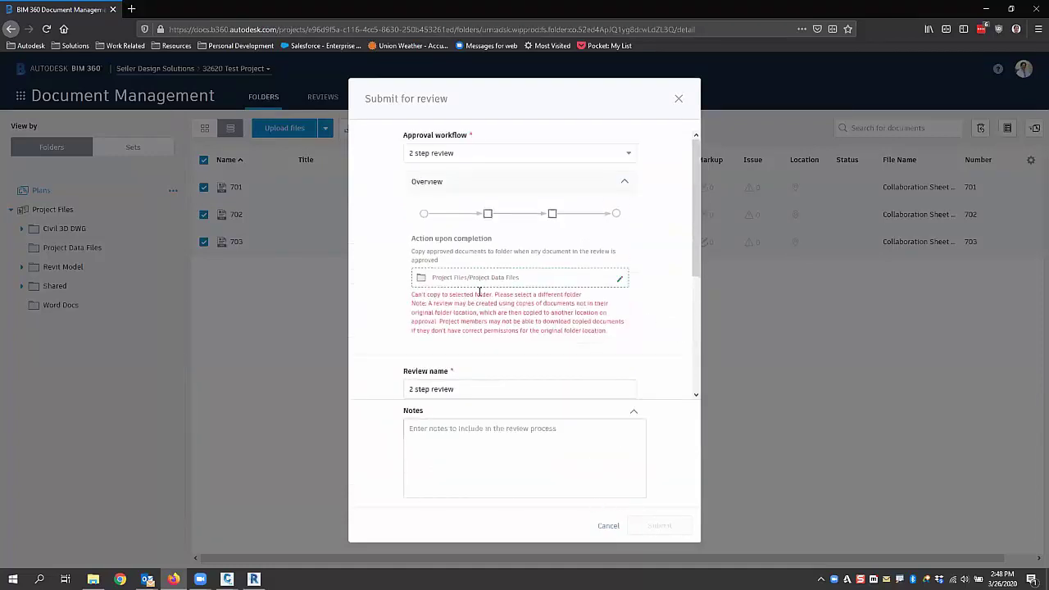
{"action": "left_click", "coordinate": [620, 279]}
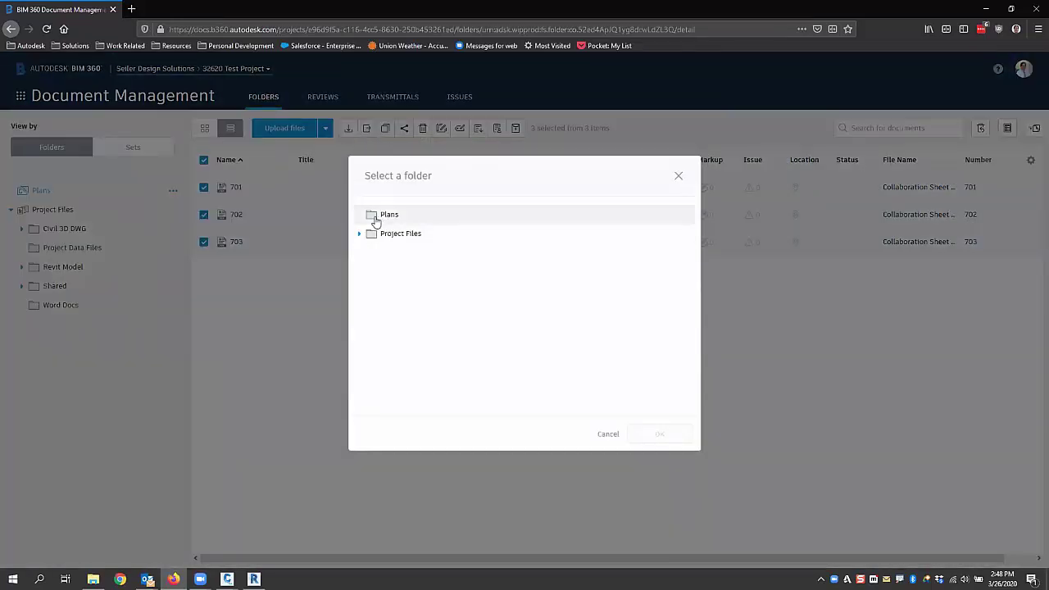
{"action": "left_click", "coordinate": [384, 215]}
{"action": "left_click", "coordinate": [657, 437]}
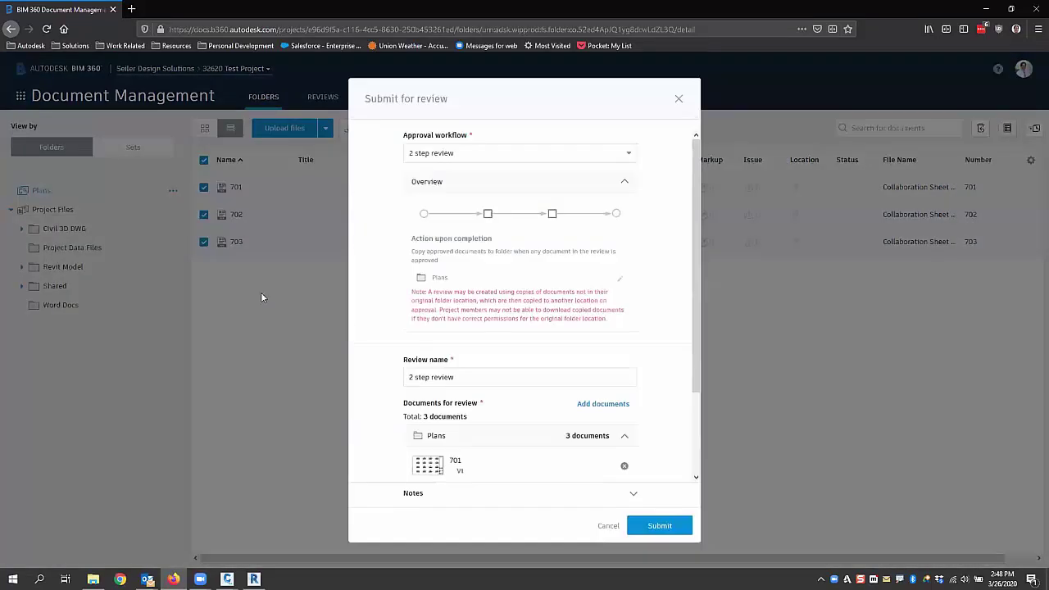
{"action": "left_click", "coordinate": [605, 527]}
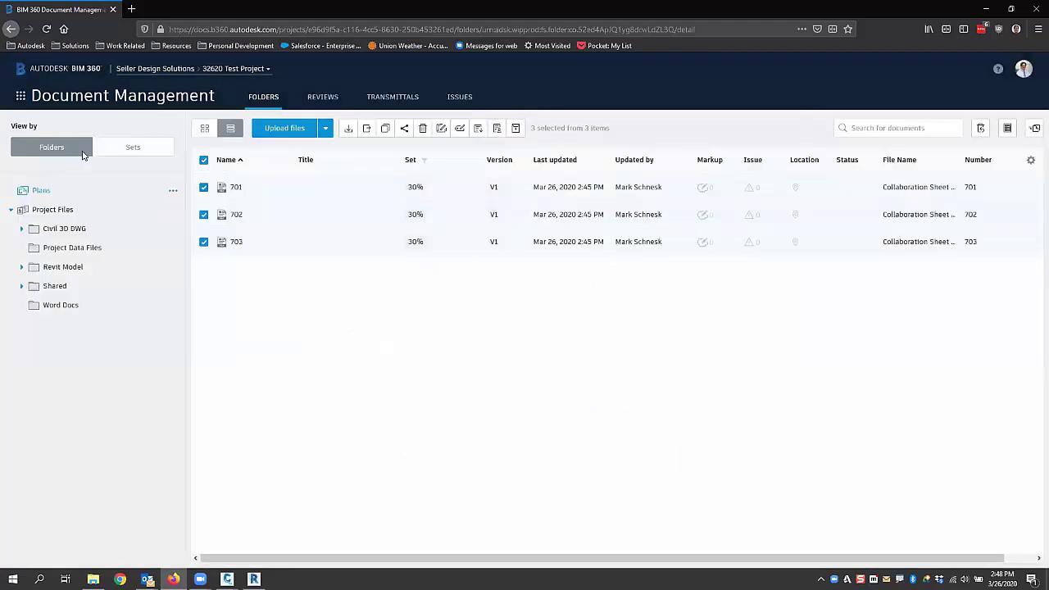
Create a subfolder named Final Review inside the Plans folder.
{"action": "left_click", "coordinate": [173, 191]}
{"action": "left_click", "coordinate": [175, 225]}
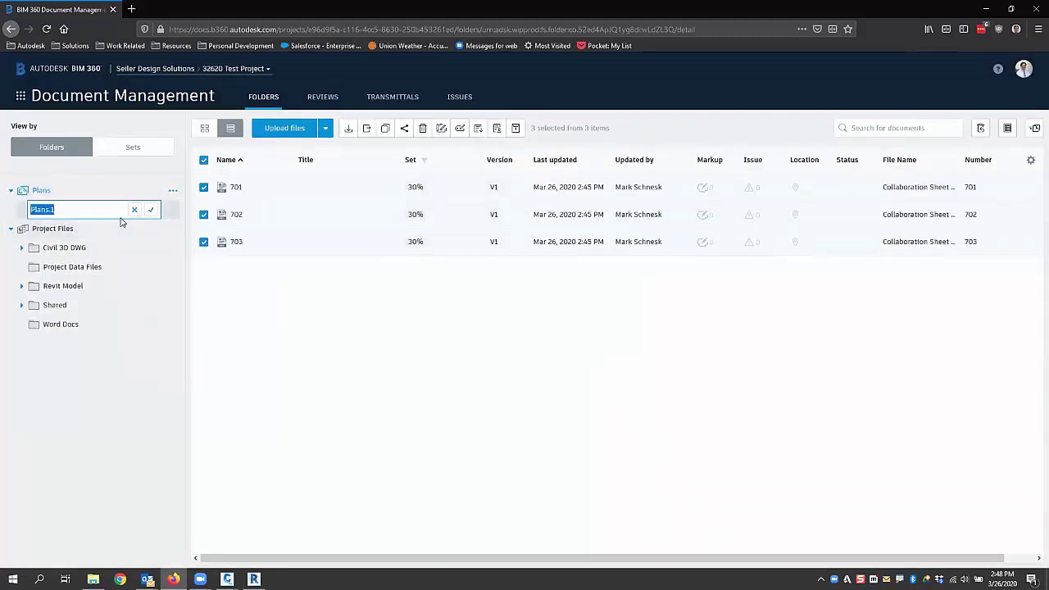
{"action": "type", "text": "Final Review"}
{"action": "key", "text": "Return"}
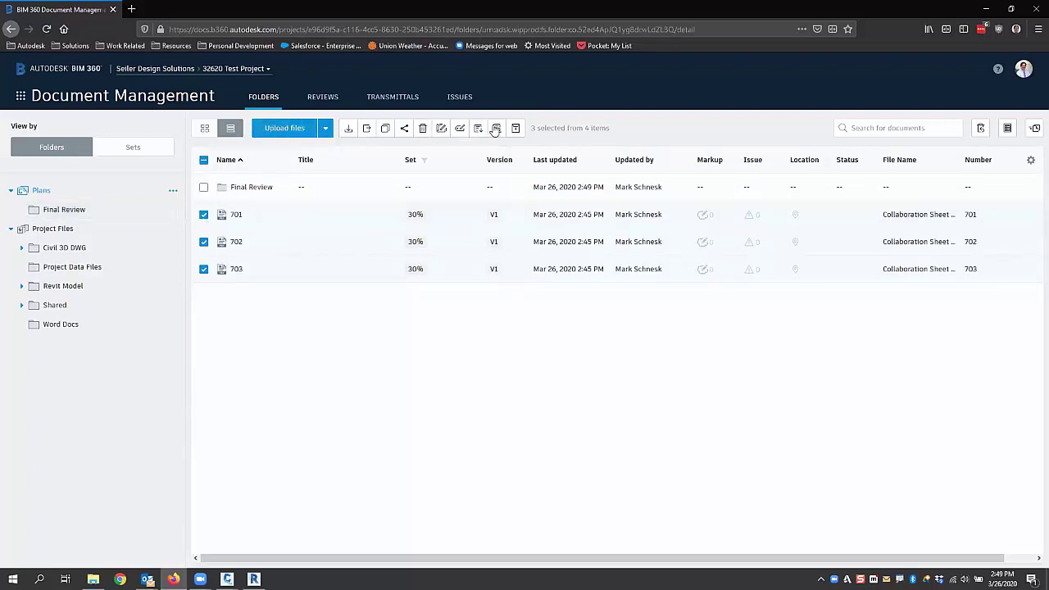
Submit the selected sheets for review with the 2 step review workflow, copying approved documents to Plans/Final Review.
{"action": "left_click", "coordinate": [460, 129]}
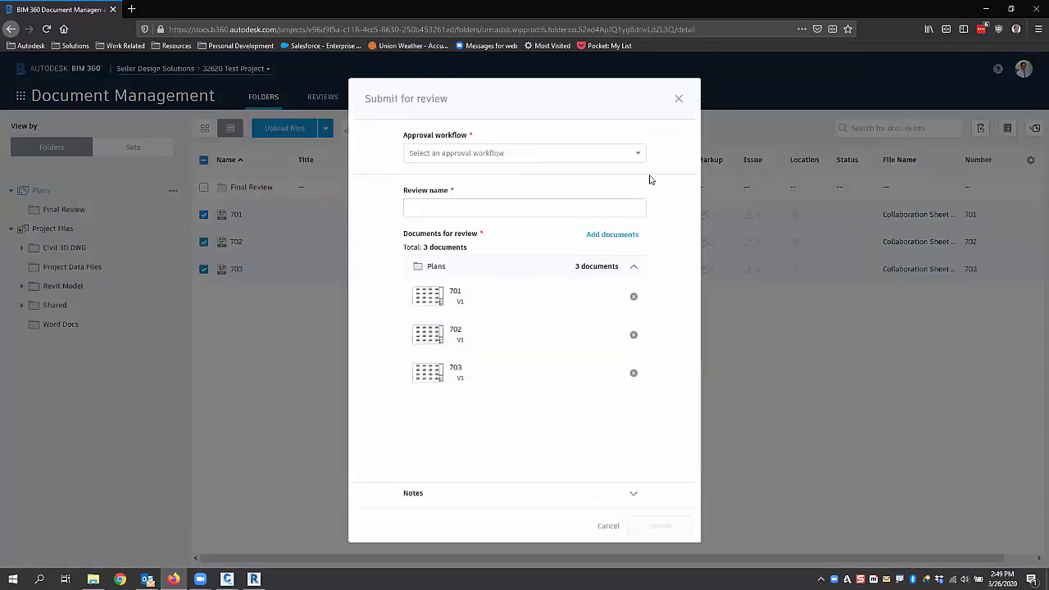
{"action": "left_click", "coordinate": [638, 156]}
{"action": "left_click", "coordinate": [531, 184]}
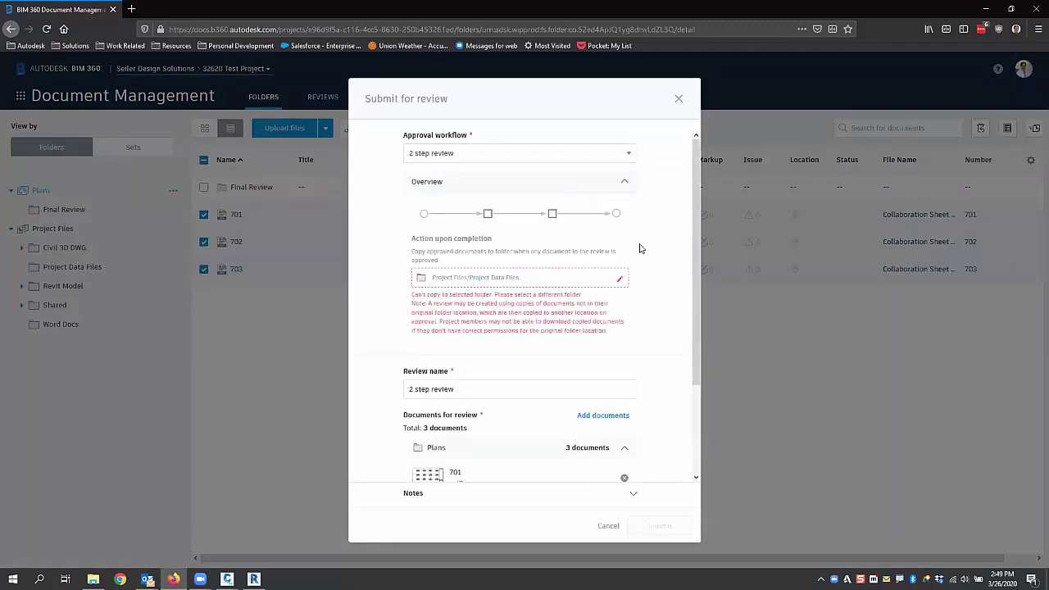
{"action": "left_click", "coordinate": [620, 279]}
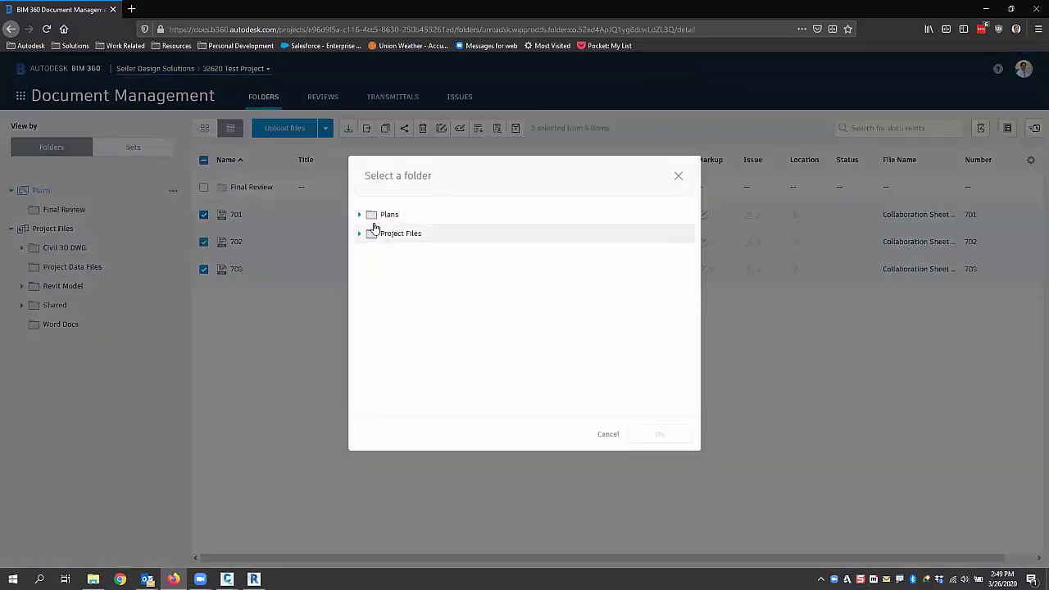
{"action": "left_click", "coordinate": [361, 216]}
{"action": "left_click", "coordinate": [398, 234]}
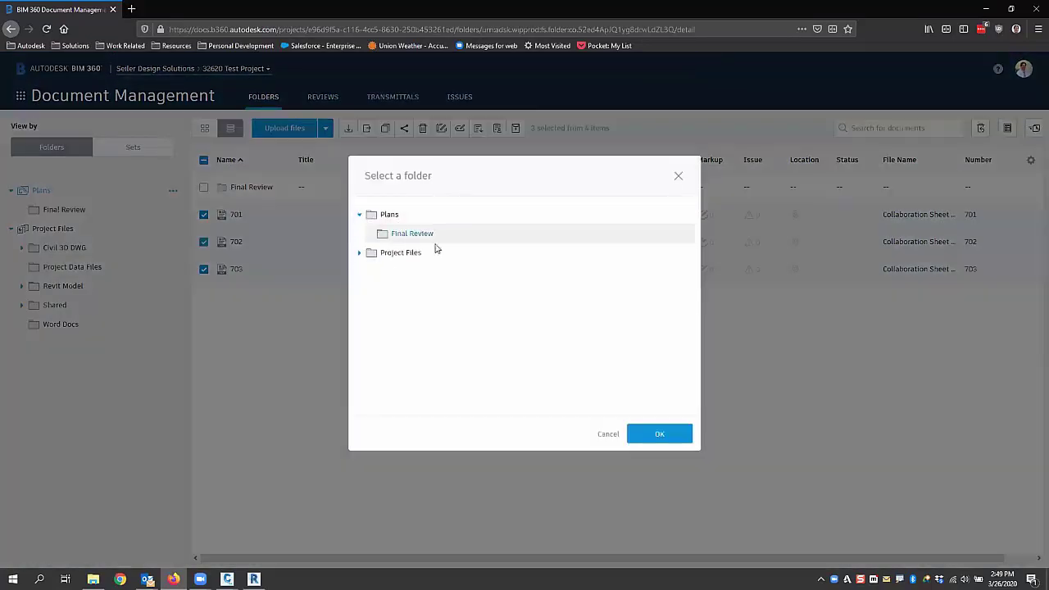
{"action": "left_click", "coordinate": [652, 434]}
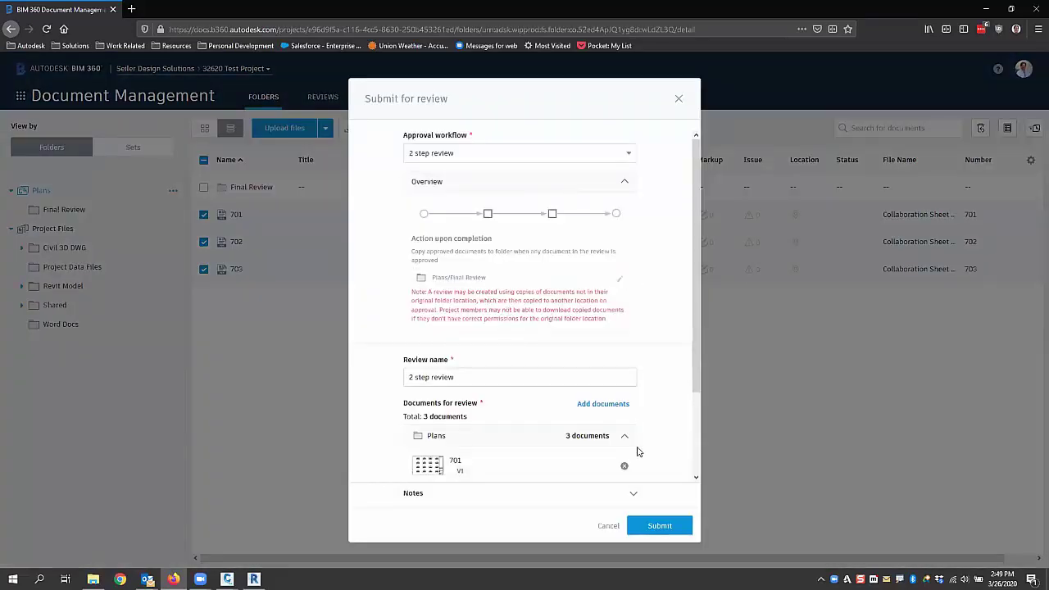
{"action": "left_click", "coordinate": [662, 525]}
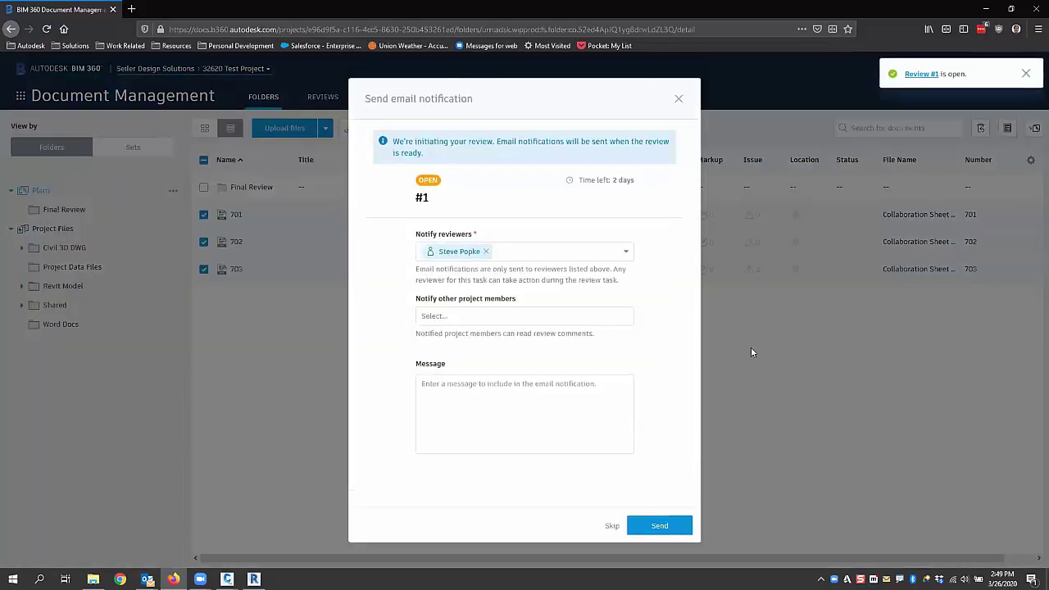
Add another project member to the review's email notification and send it with the message "files submitted for review.".
{"action": "left_click", "coordinate": [453, 317]}
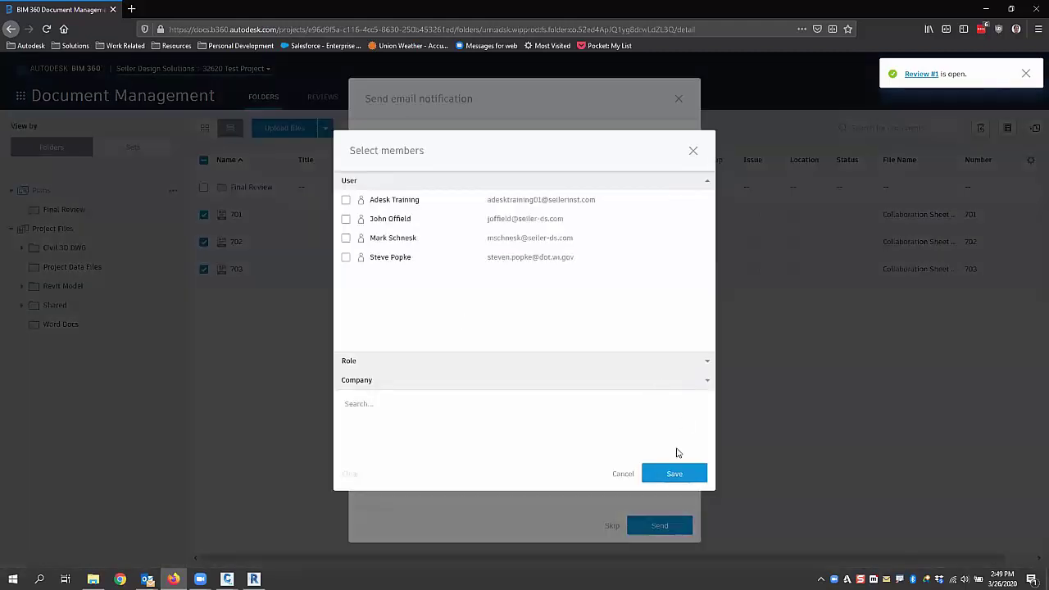
{"action": "left_click", "coordinate": [346, 219]}
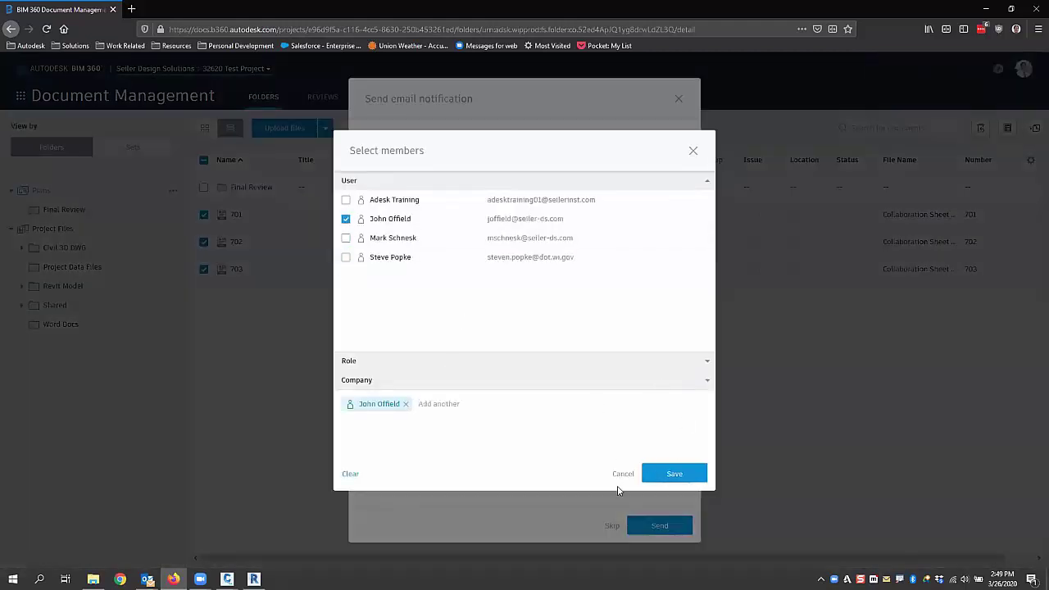
{"action": "left_click", "coordinate": [670, 472]}
{"action": "left_click", "coordinate": [470, 391]}
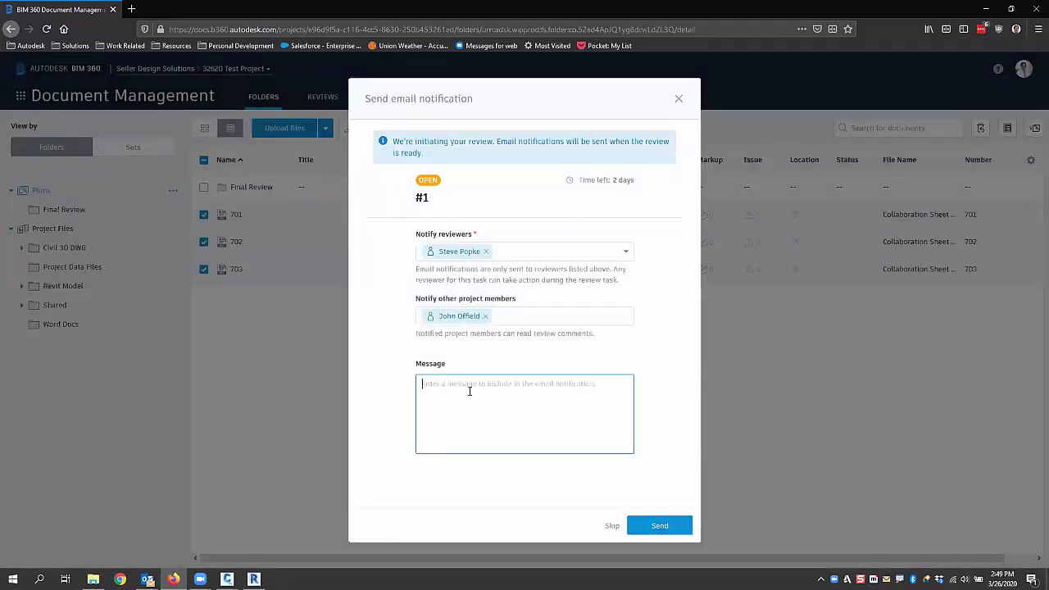
{"action": "type", "text": "I"}
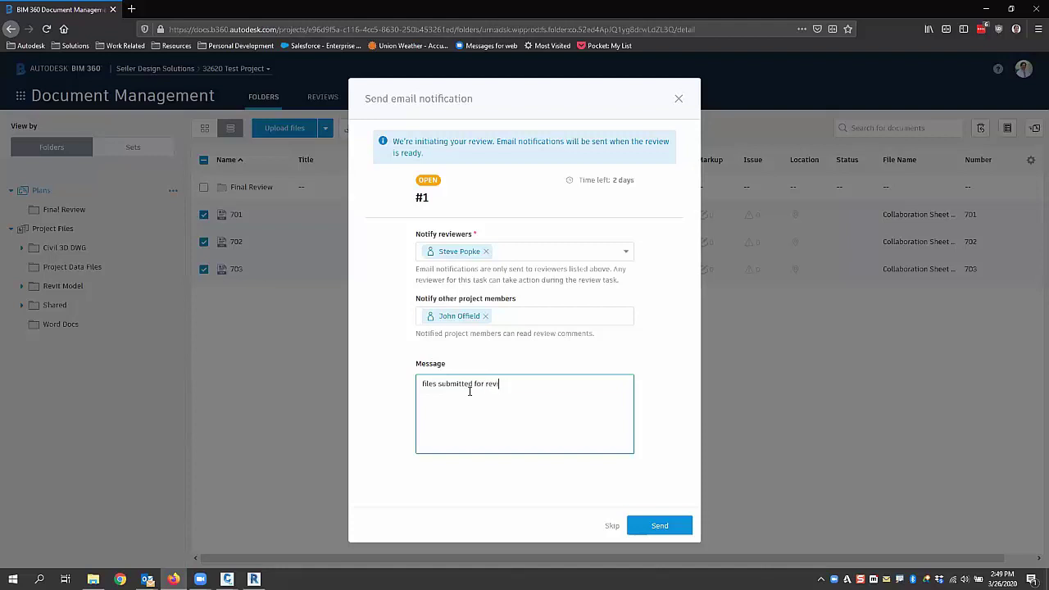
{"action": "type", "text": "ew."}
{"action": "left_click", "coordinate": [662, 527]}
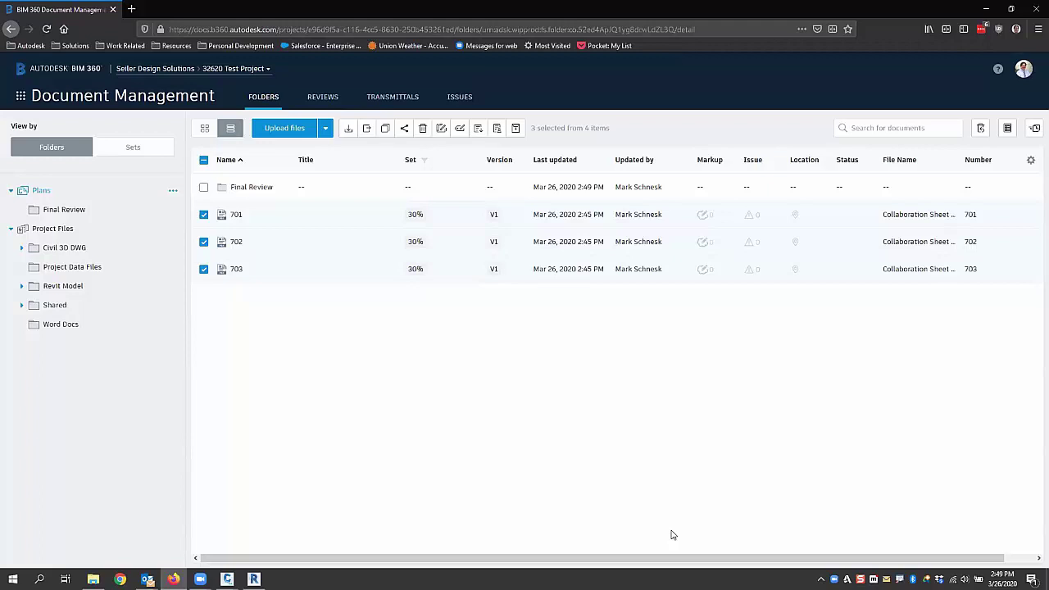
Check the contents of the Final Review and Plans folders, and open the 2 step review from the project's reviews.
{"action": "left_click", "coordinate": [64, 209]}
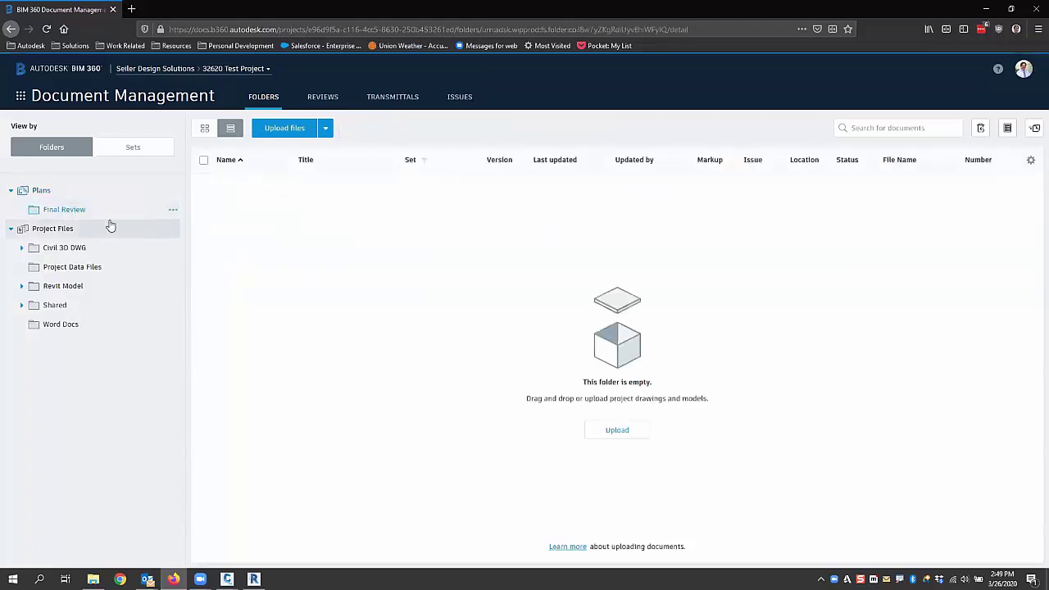
{"action": "left_click", "coordinate": [42, 189]}
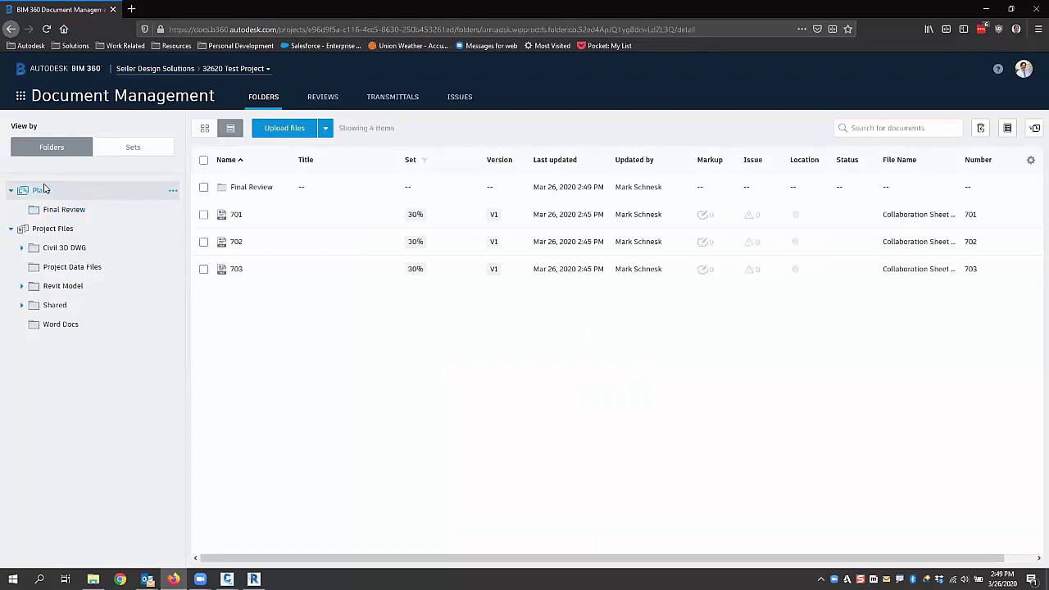
{"action": "left_click", "coordinate": [322, 97]}
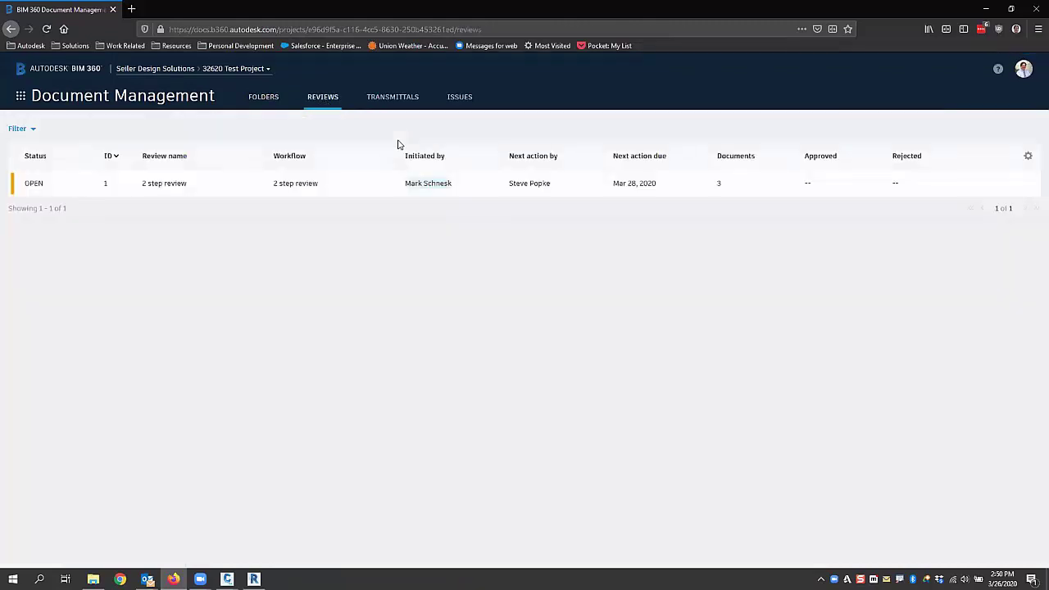
{"action": "left_click", "coordinate": [39, 186]}
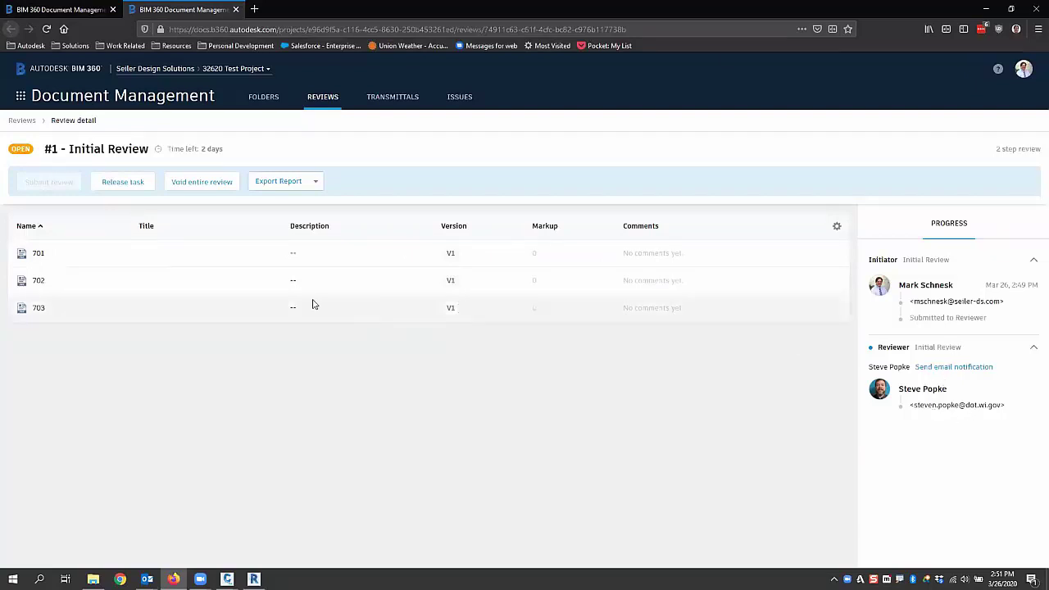
Release the Initial Review task of review #1 and skip the email notification.
{"action": "left_click", "coordinate": [138, 185]}
{"action": "left_click", "coordinate": [661, 337]}
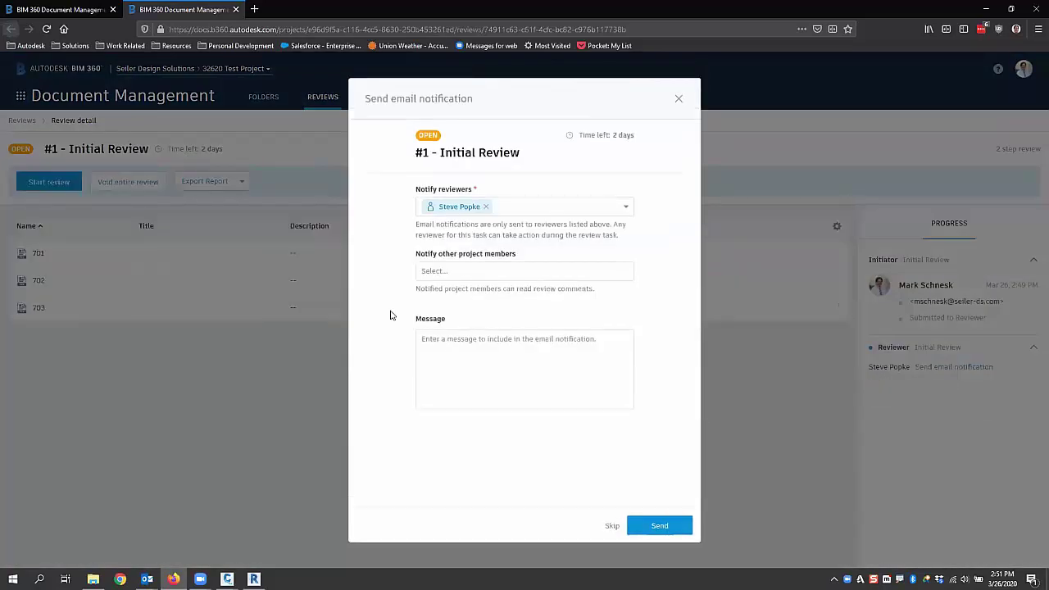
{"action": "left_click", "coordinate": [461, 355]}
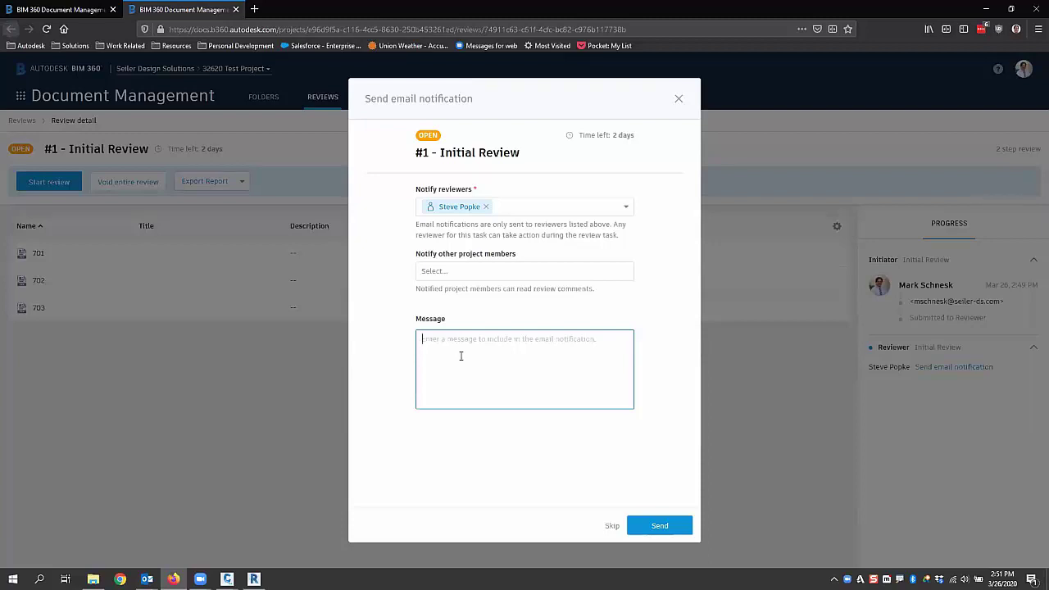
{"action": "left_click", "coordinate": [611, 527]}
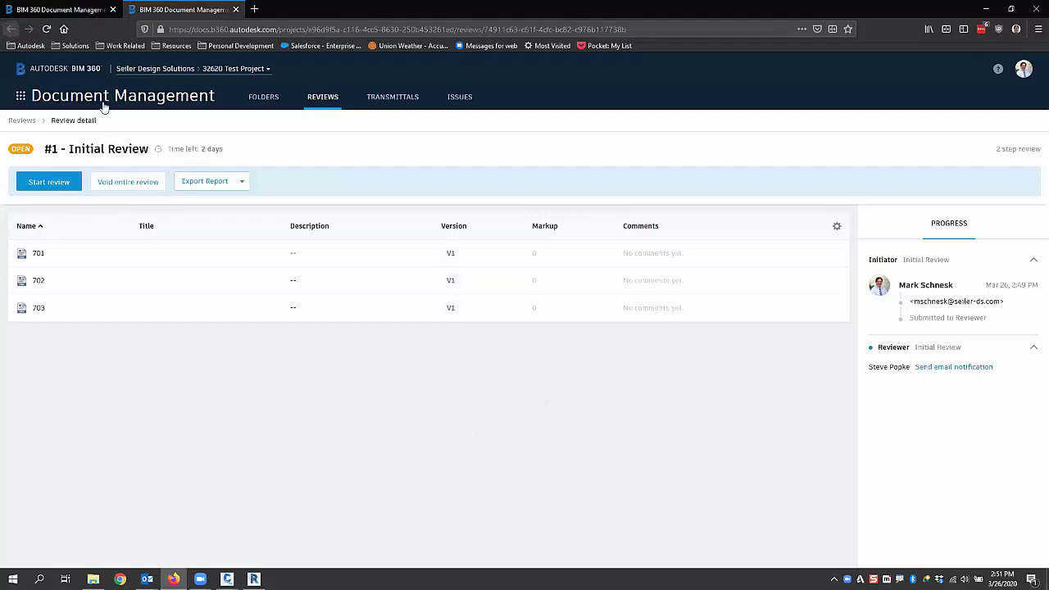
Switch to Revit and try to move the column at grid A-9 on the 1st floor foundation plan by setting its dimension to 49'.
{"action": "left_click", "coordinate": [254, 579]}
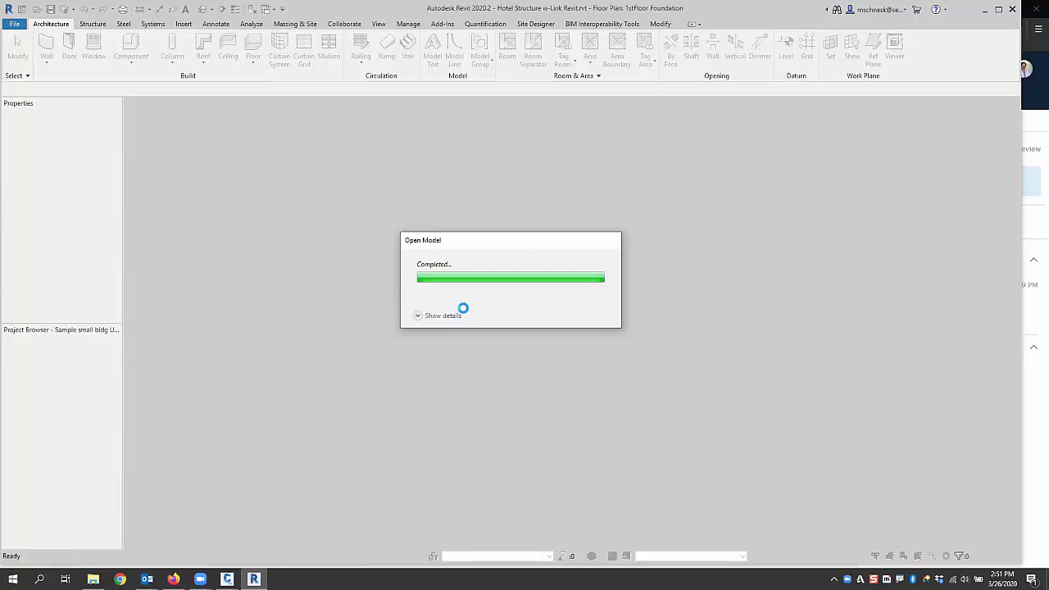
{"action": "scroll", "coordinate": [729, 256], "scroll_direction": "up", "scroll_amount": 5}
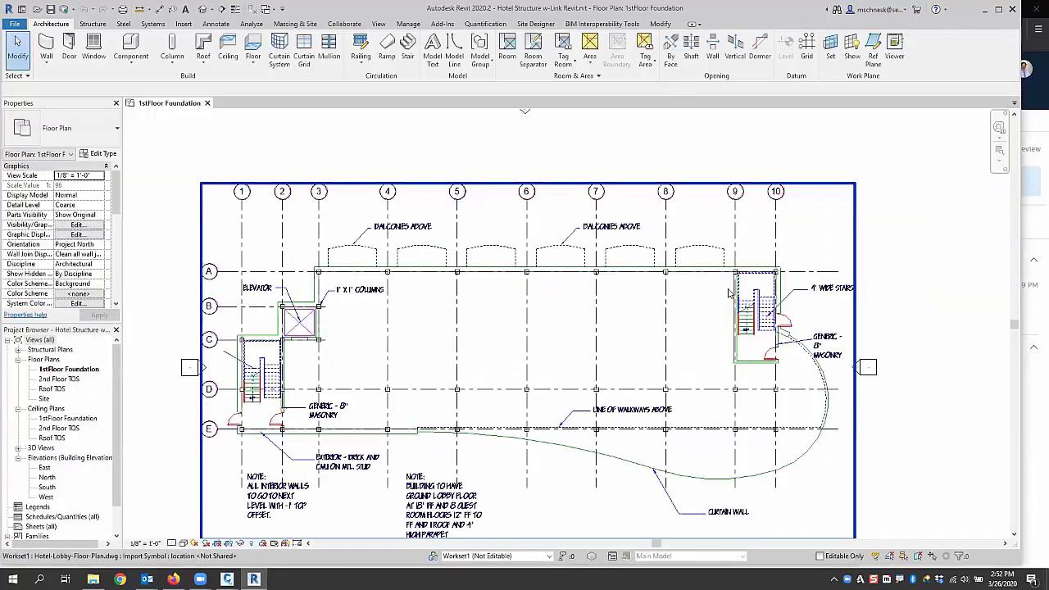
{"action": "left_click", "coordinate": [740, 262]}
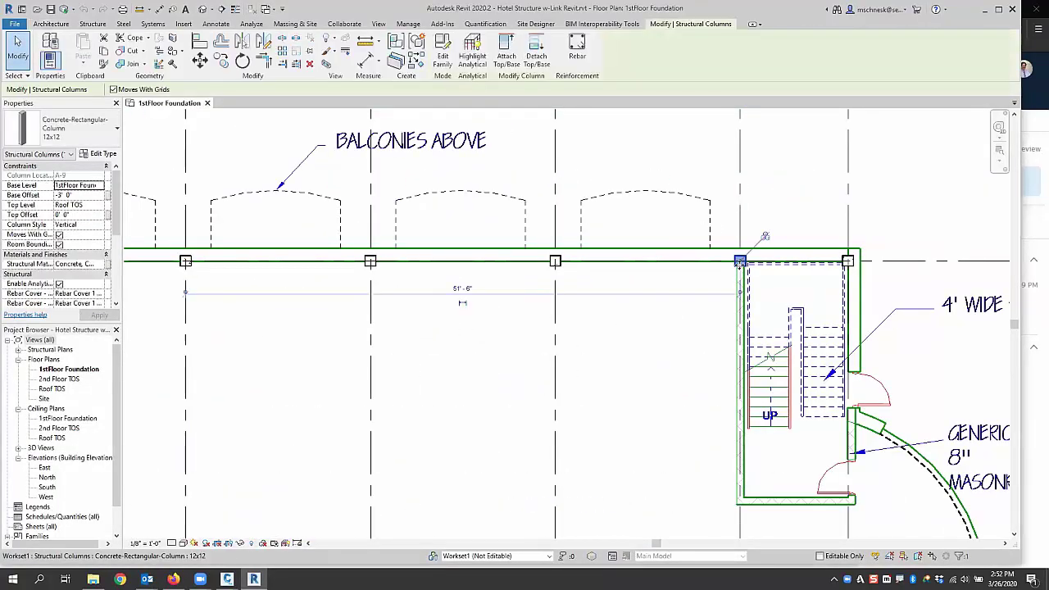
{"action": "left_click", "coordinate": [462, 289]}
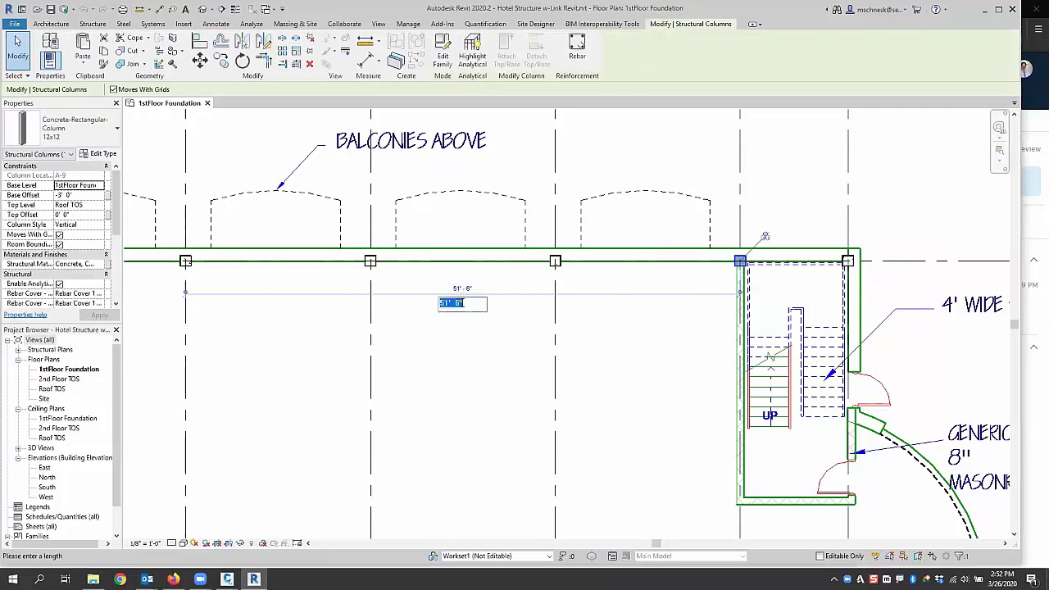
{"action": "type", "text": "49"}
{"action": "key", "text": "Return"}
{"action": "scroll", "coordinate": [625, 290], "scroll_direction": "down", "scroll_amount": 2}
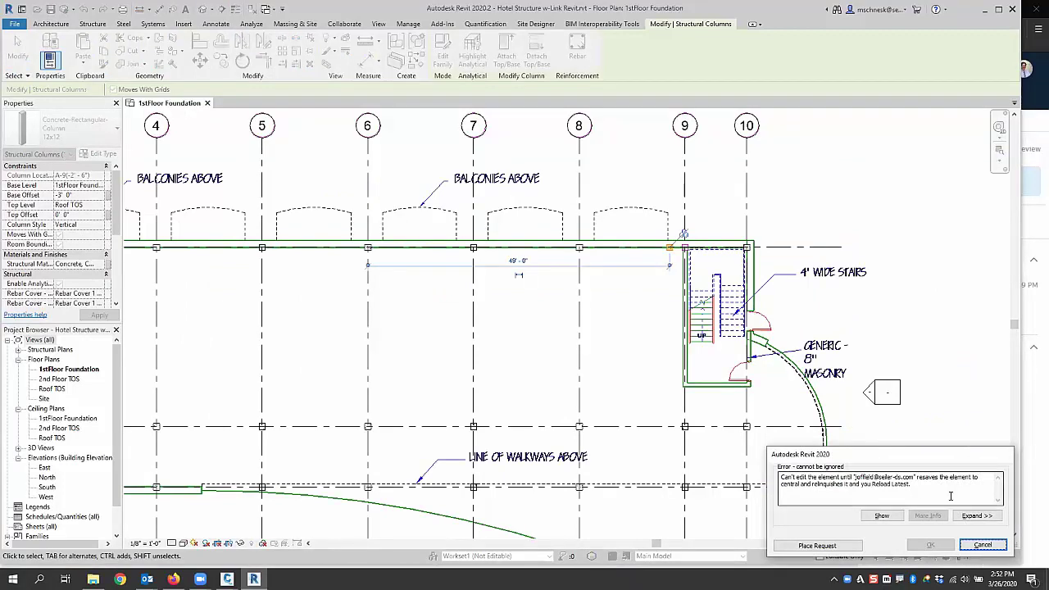
Place an editing request for the column with the team member who has it checked out, and cancel the pending change.
{"action": "left_click_drag", "start_coordinate": [809, 483], "coordinate": [909, 485]}
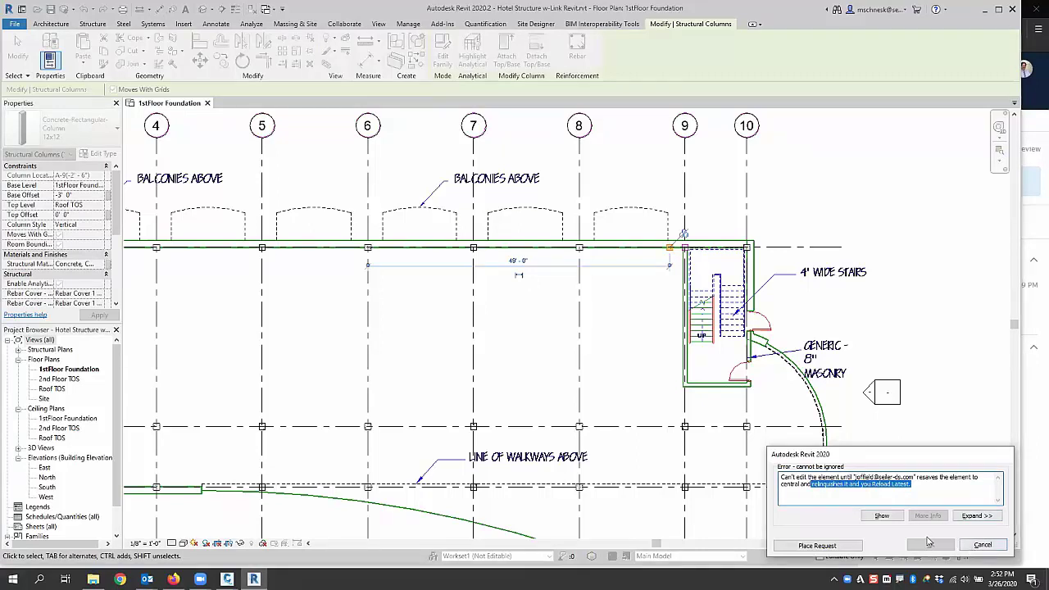
{"action": "left_click", "coordinate": [856, 547]}
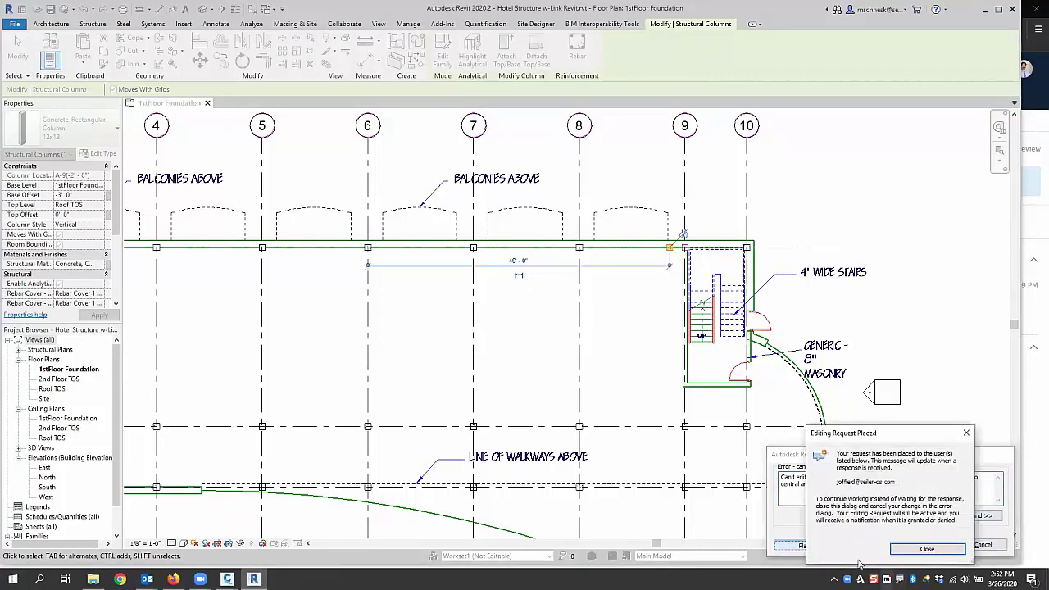
{"action": "left_click", "coordinate": [976, 551]}
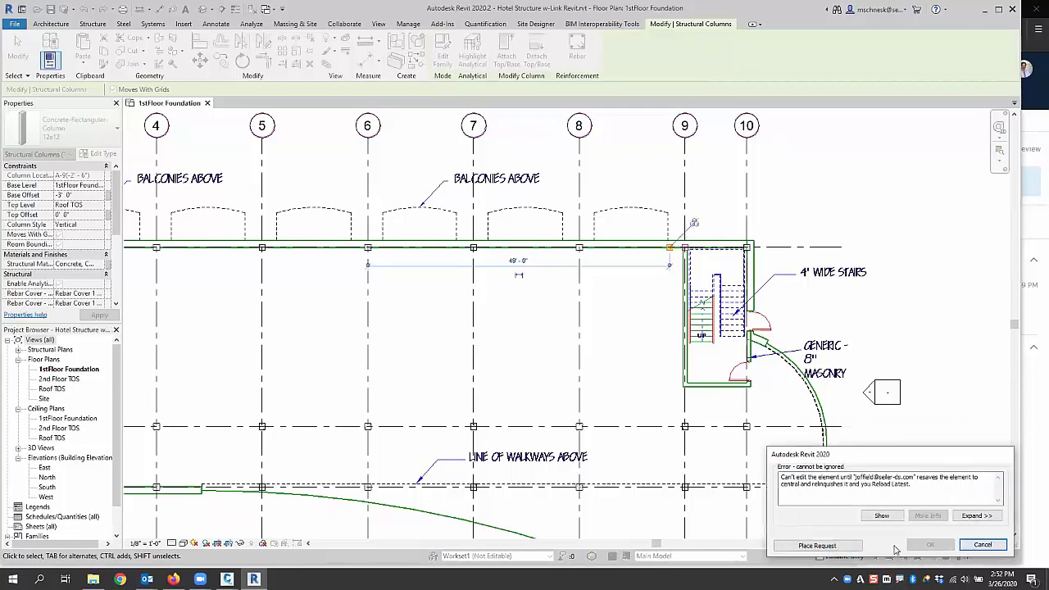
{"action": "left_click", "coordinate": [994, 547]}
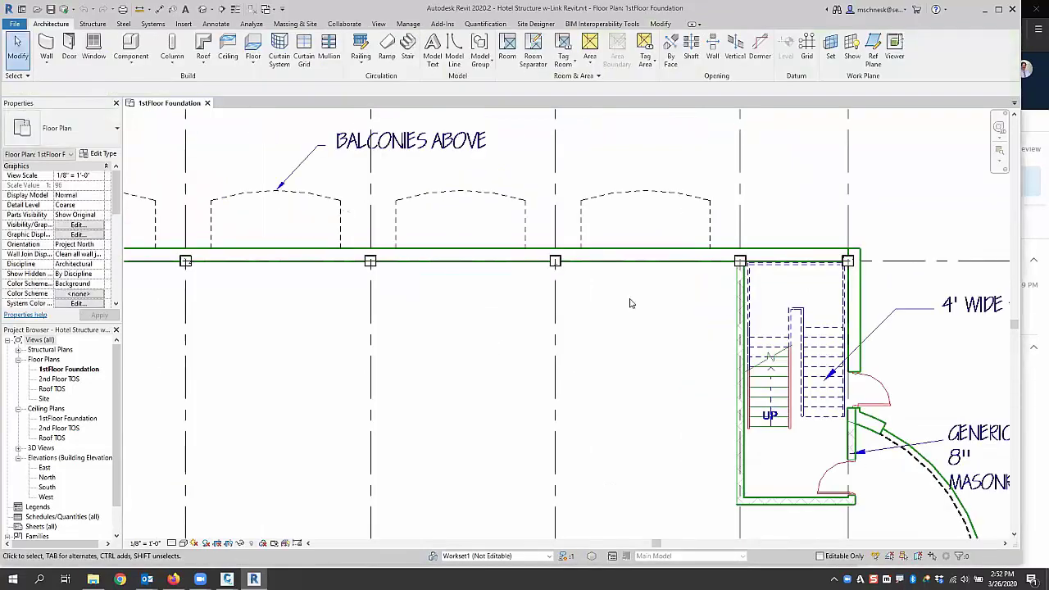
Move the column at grid A-9 so that its horizontal dimension from the grid 5 column is 50'.
{"action": "scroll", "coordinate": [623, 294], "scroll_direction": "down", "scroll_amount": 1}
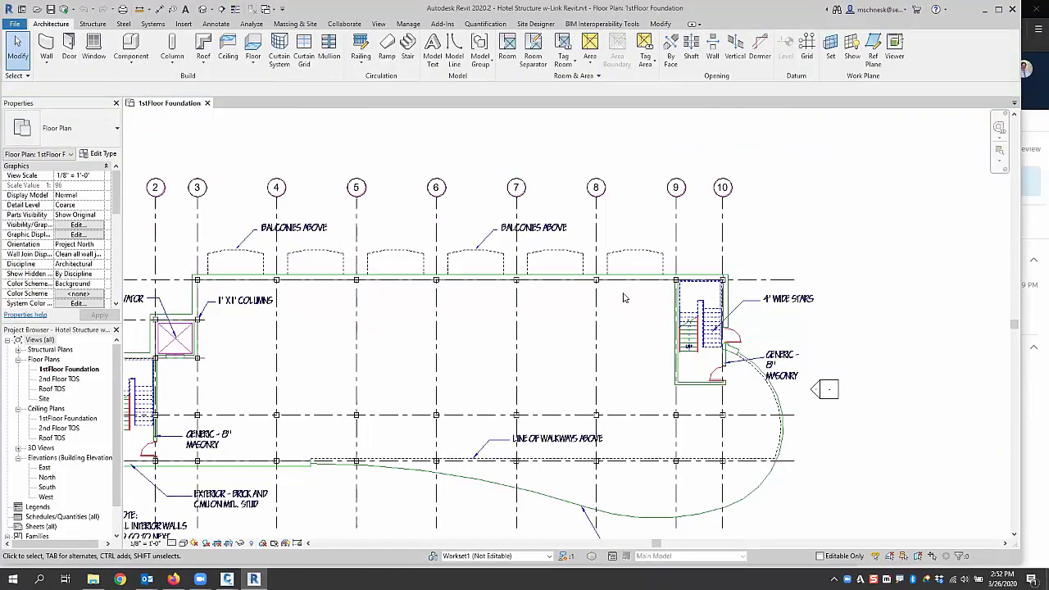
{"action": "scroll", "coordinate": [682, 300], "scroll_direction": "up", "scroll_amount": 2}
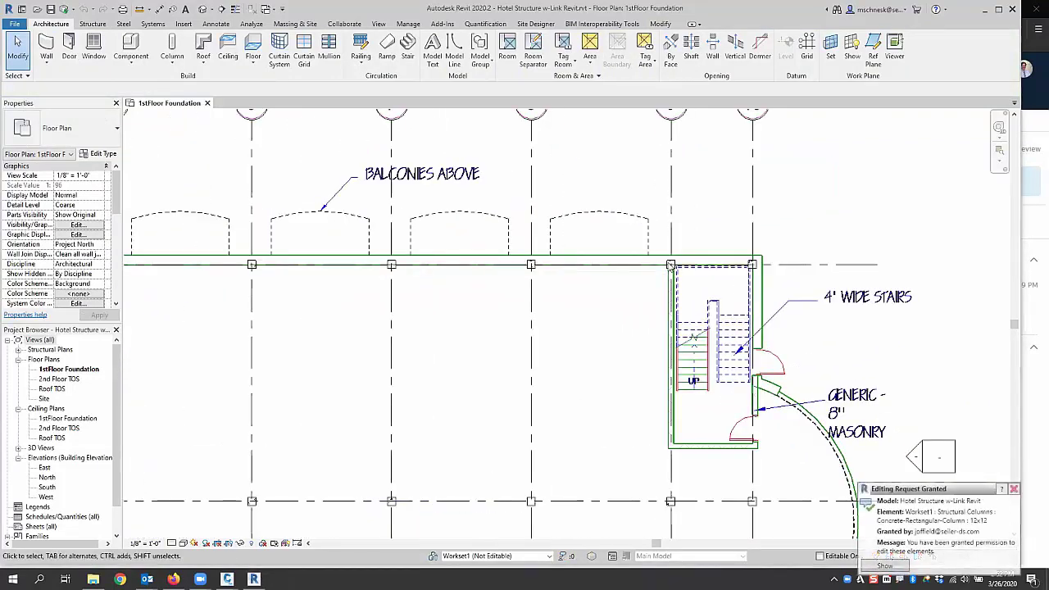
{"action": "left_click", "coordinate": [671, 264]}
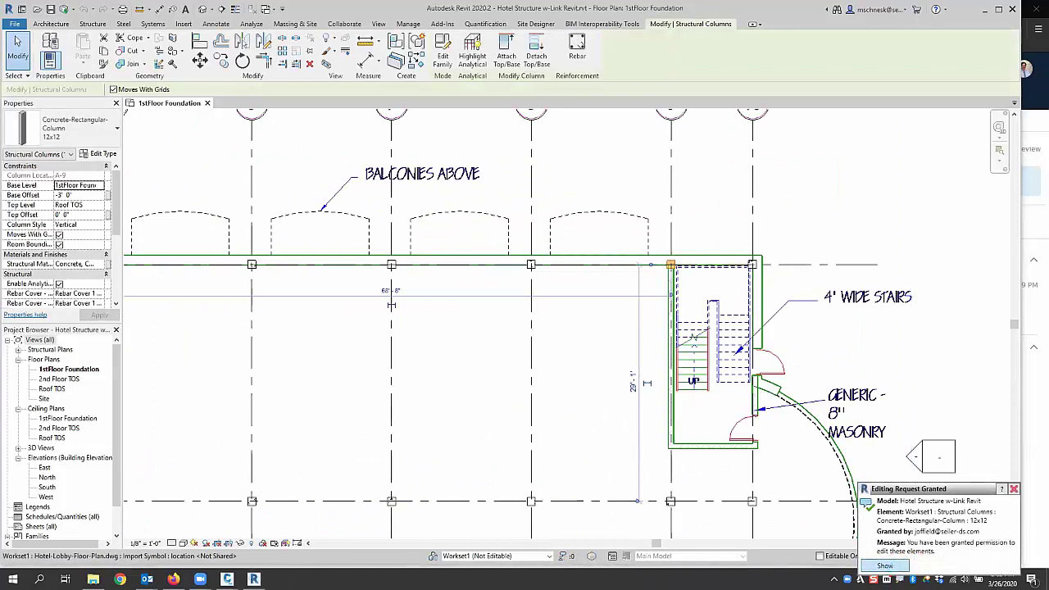
{"action": "scroll", "coordinate": [674, 262], "scroll_direction": "up", "scroll_amount": 5}
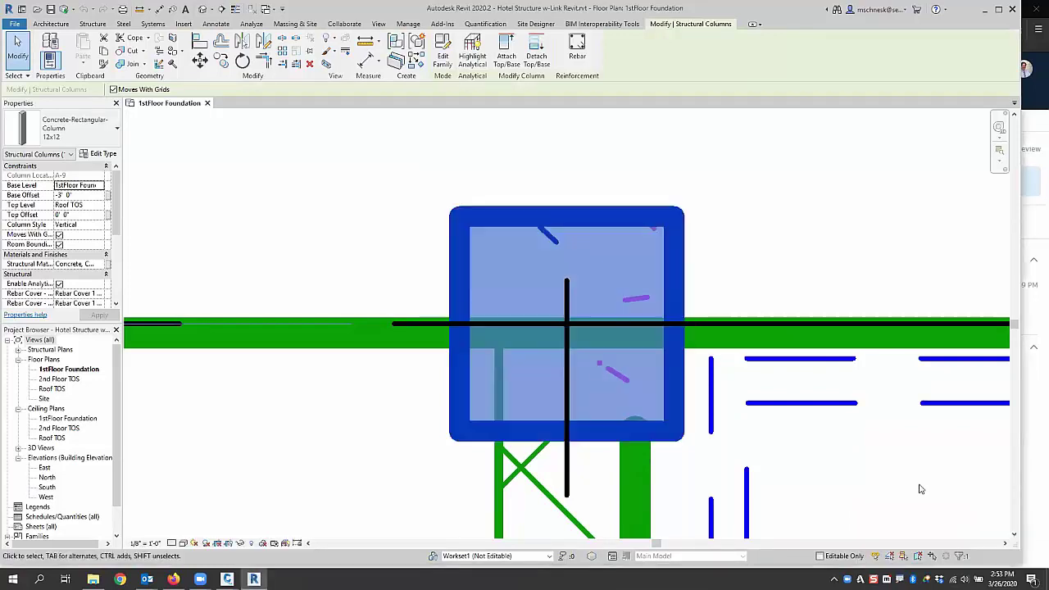
{"action": "scroll", "coordinate": [587, 354], "scroll_direction": "down", "scroll_amount": 5}
{"action": "scroll", "coordinate": [595, 325], "scroll_direction": "down", "scroll_amount": 4}
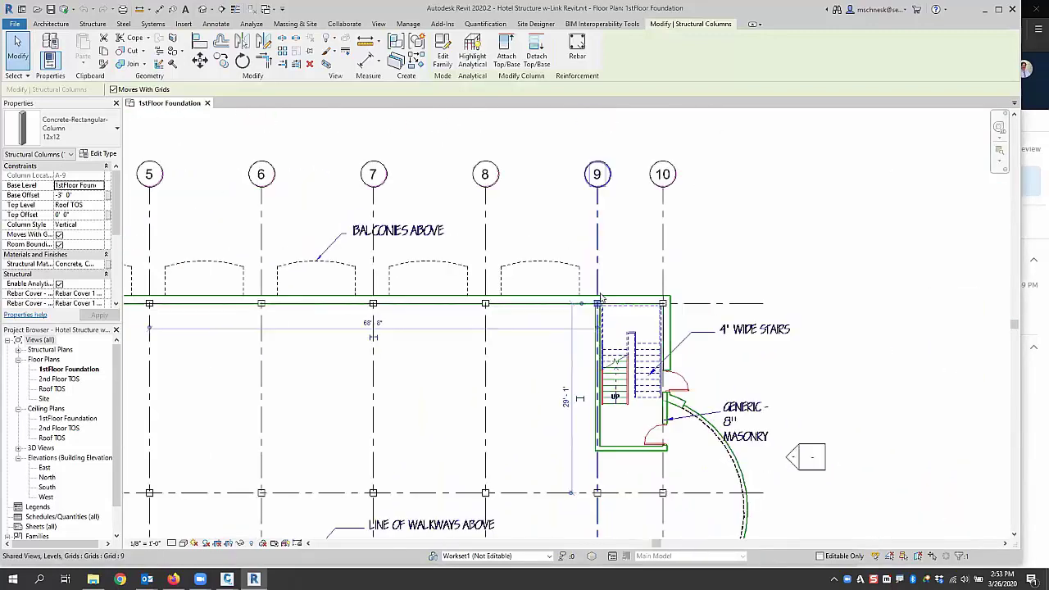
{"action": "left_click", "coordinate": [369, 324]}
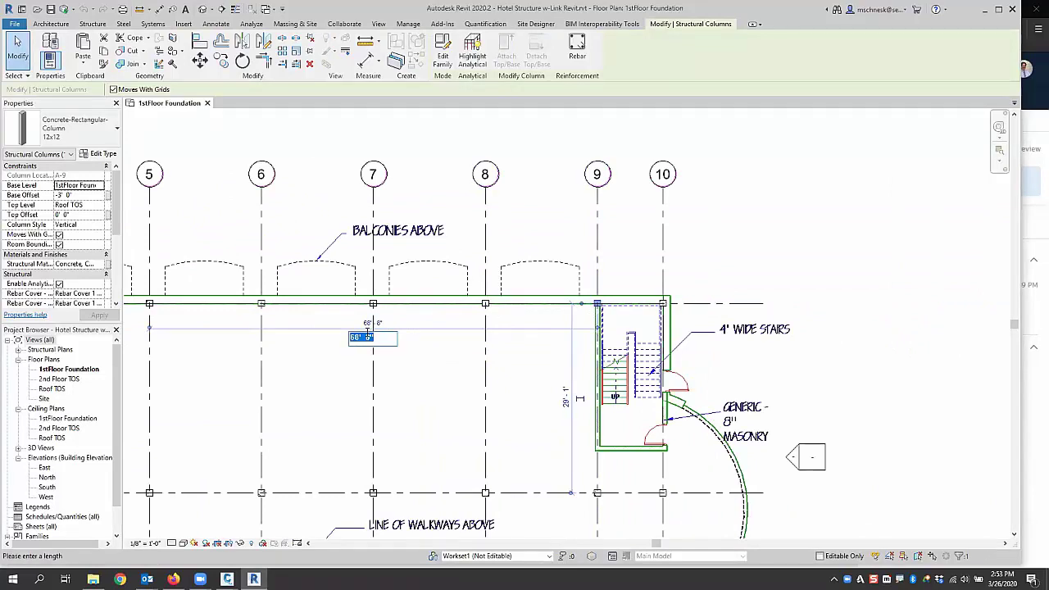
{"action": "type", "text": "50"}
{"action": "key", "text": "Return"}
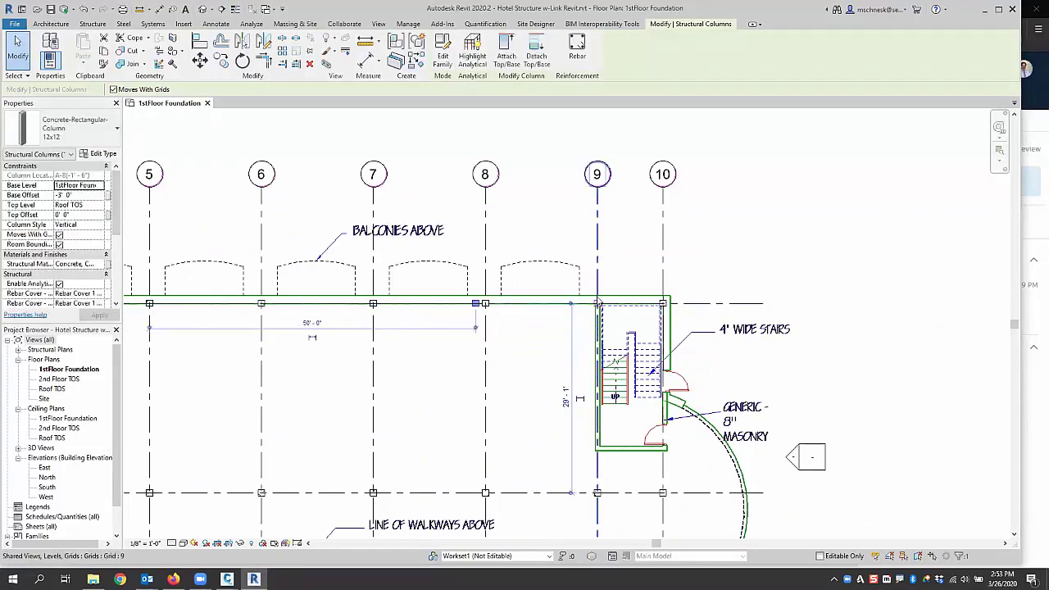
Examine grid 9 and the imported lobby floor plan at the column's former position beside the stairs.
{"action": "left_click", "coordinate": [597, 303]}
{"action": "scroll", "coordinate": [597, 305], "scroll_direction": "up", "scroll_amount": 3}
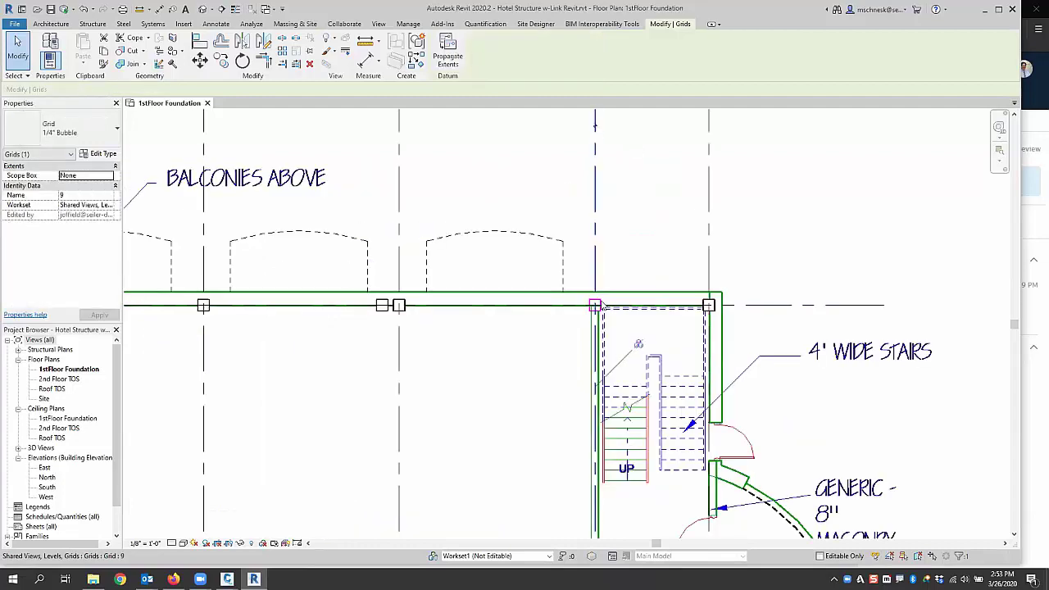
{"action": "scroll", "coordinate": [597, 304], "scroll_direction": "up", "scroll_amount": 2}
{"action": "left_click", "coordinate": [594, 301]}
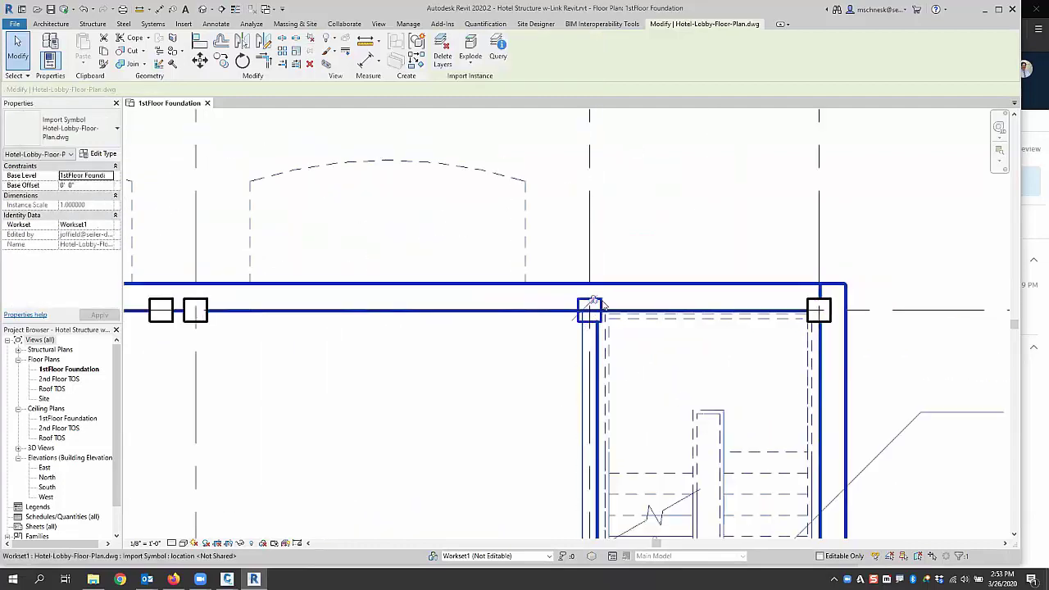
{"action": "scroll", "coordinate": [594, 301], "scroll_direction": "down", "scroll_amount": 5}
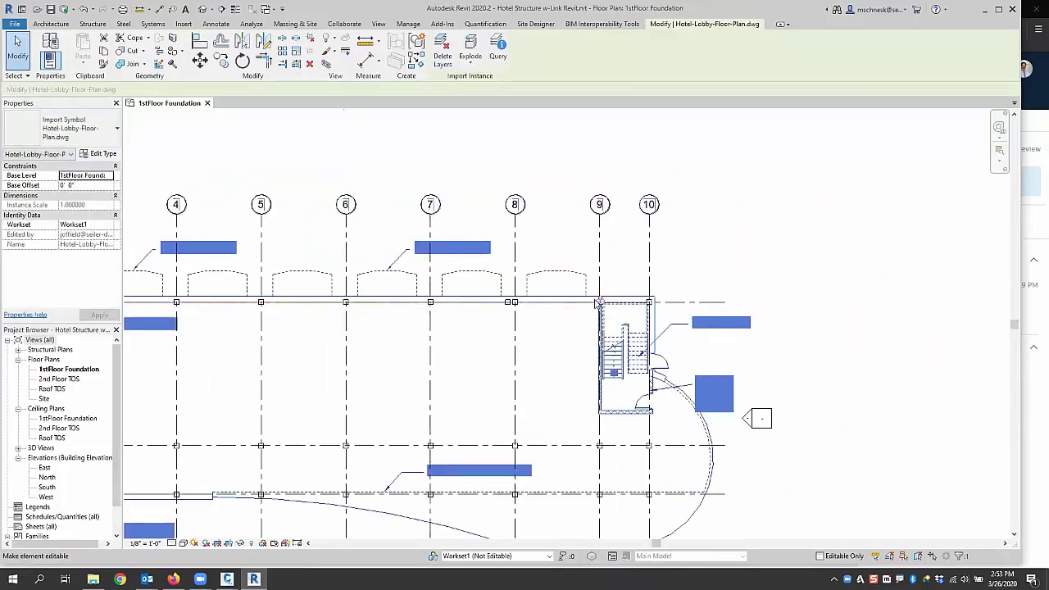
{"action": "scroll", "coordinate": [598, 304], "scroll_direction": "up", "scroll_amount": 4}
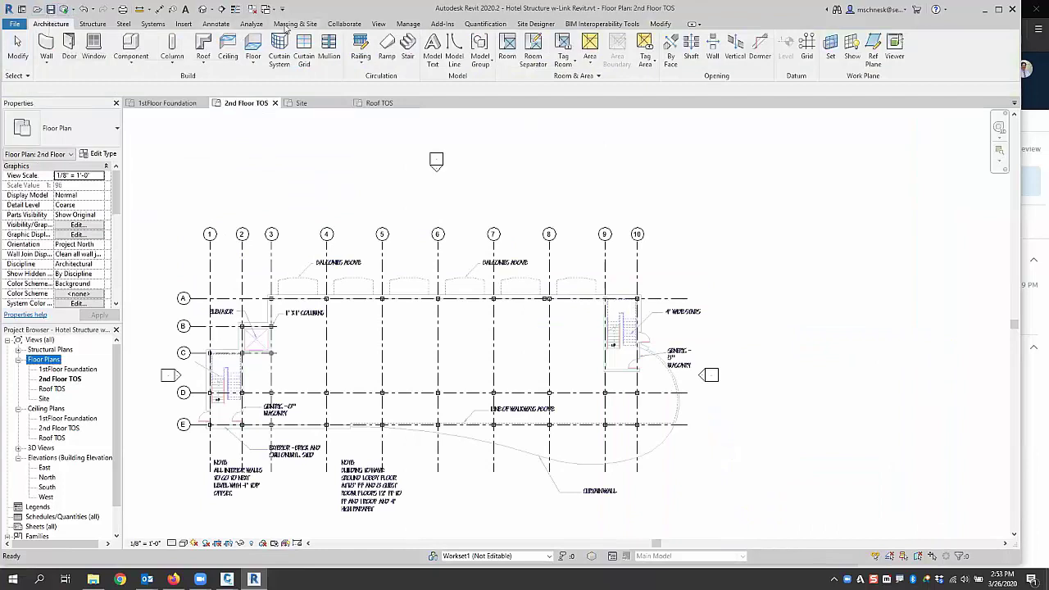
Synchronize the hotel structure model with central, relinquishing borrowed elements.
{"action": "left_click", "coordinate": [345, 24]}
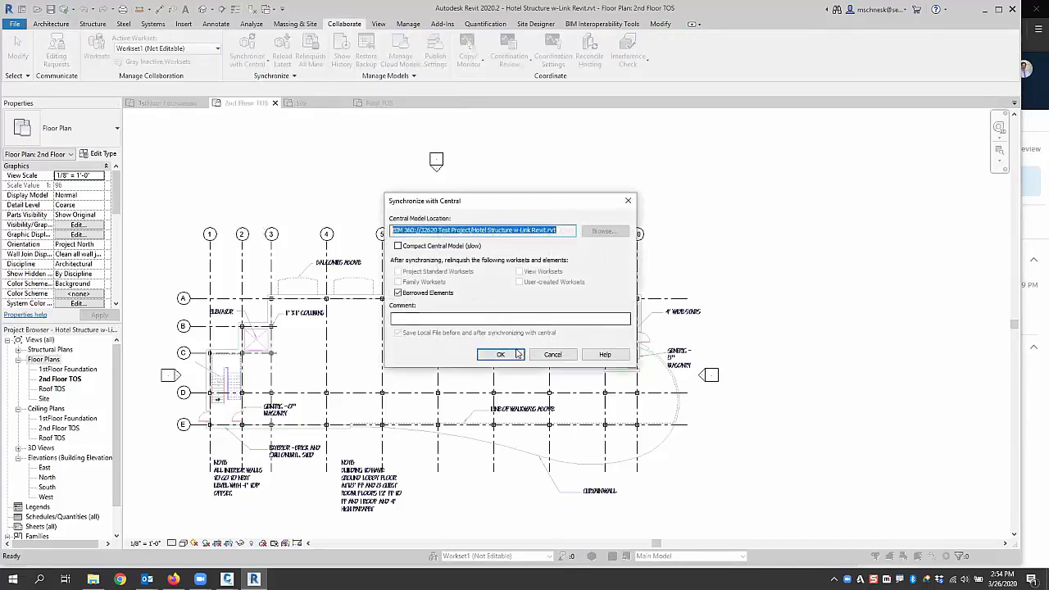
{"action": "left_click", "coordinate": [502, 355]}
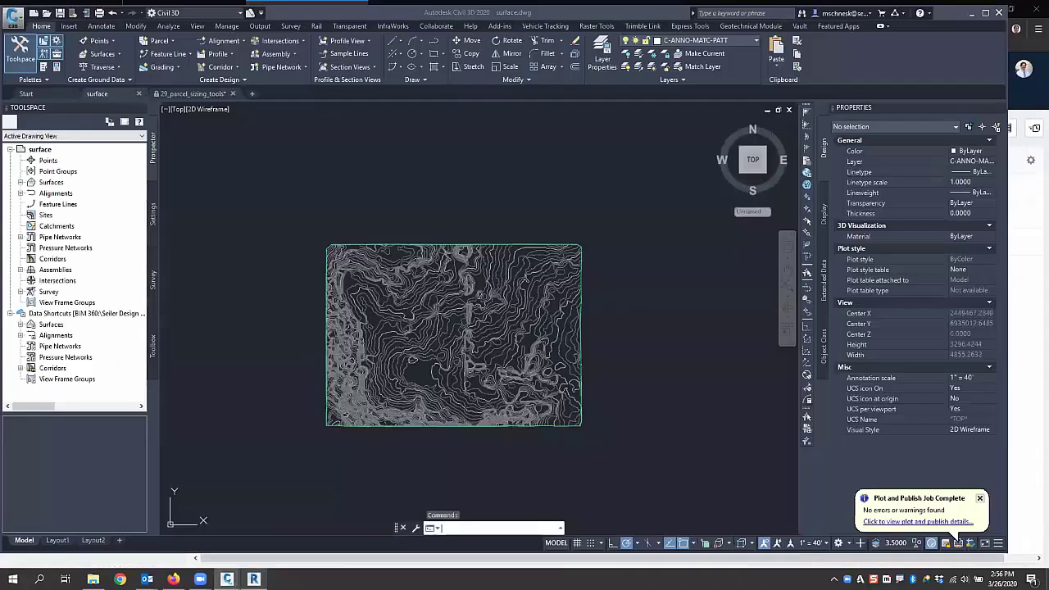
Switch to Civil 3D and check the working folder selection for the surface drawing's data shortcuts, leaving it without choosing a folder.
{"action": "mouse_move", "coordinate": [227, 578]}
{"action": "left_click", "coordinate": [174, 534]}
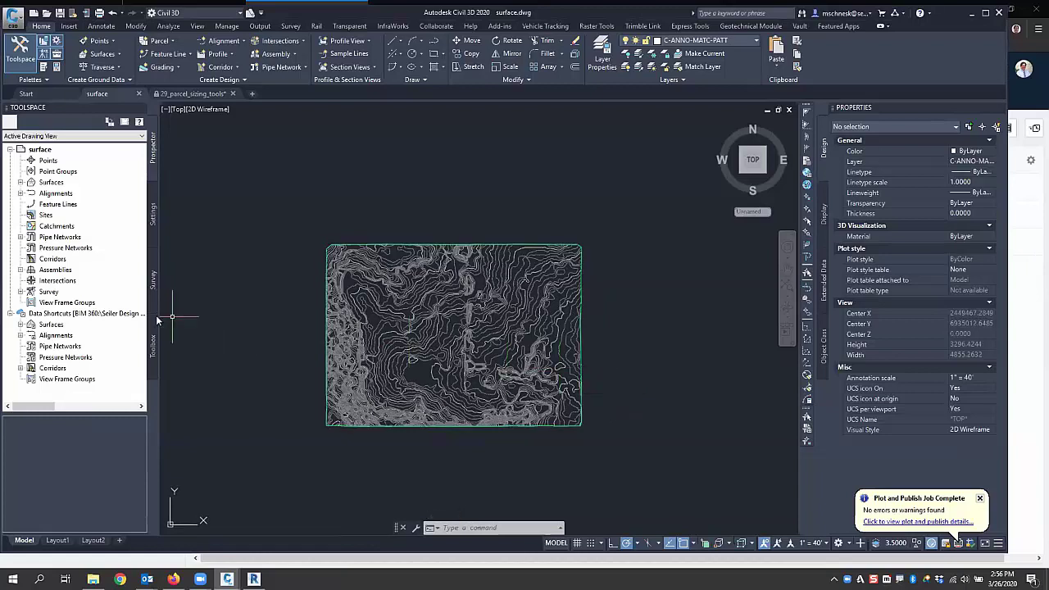
{"action": "right_click", "coordinate": [110, 320]}
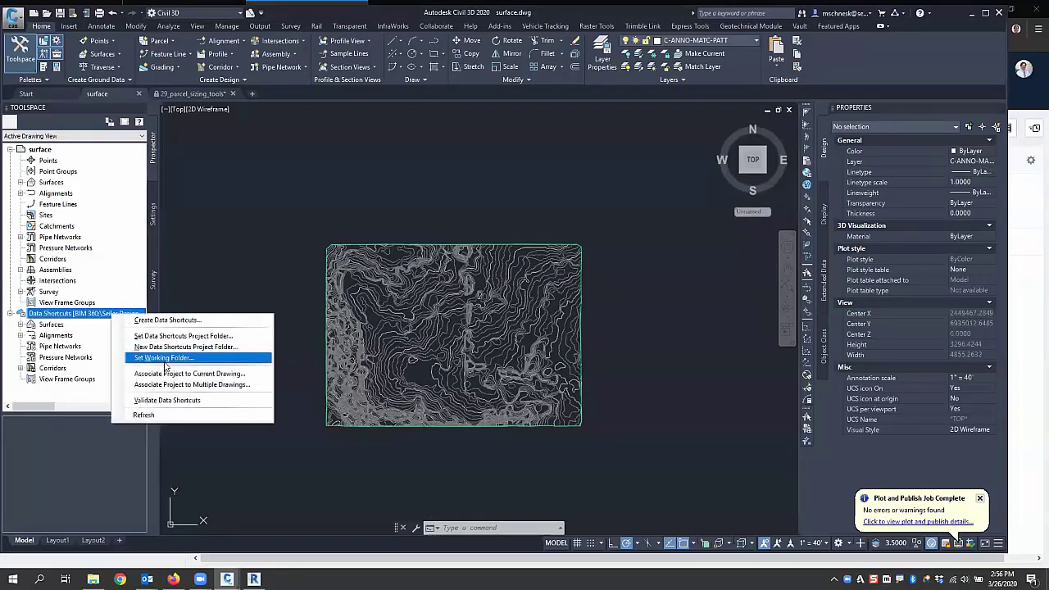
{"action": "left_click", "coordinate": [246, 357]}
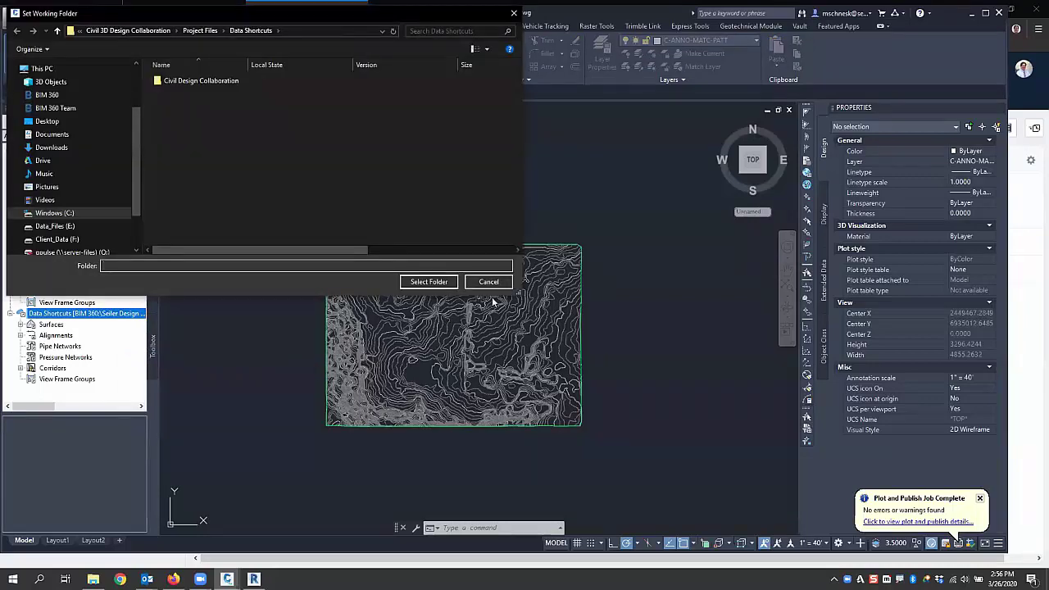
{"action": "left_click", "coordinate": [490, 284]}
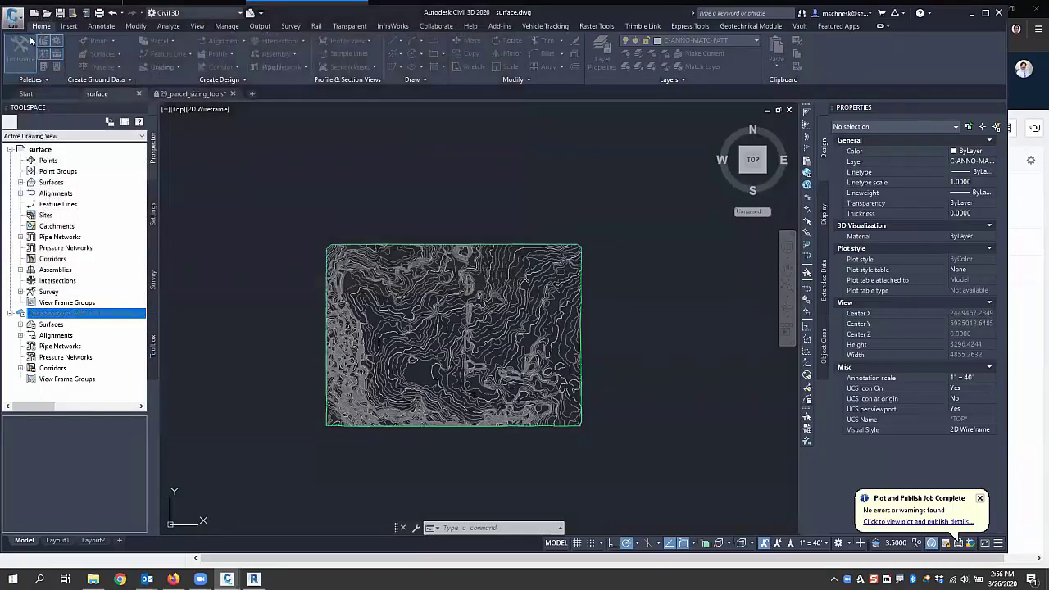
Look over the surface contours in the drawing and the commands available for the BIM 360 data shortcuts.
{"action": "scroll", "coordinate": [386, 287], "scroll_direction": "down", "scroll_amount": 2}
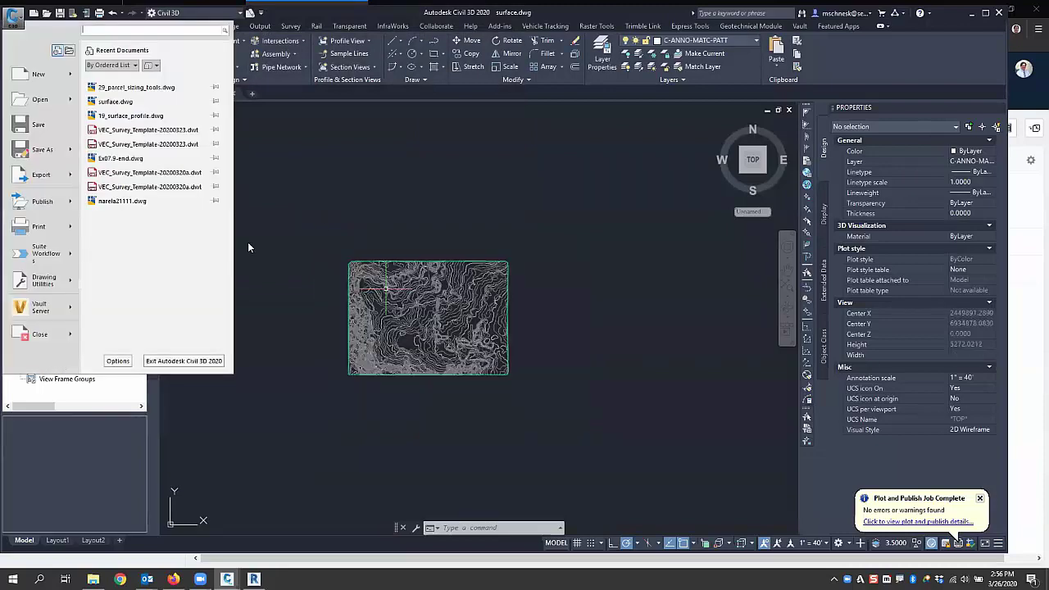
{"action": "scroll", "coordinate": [378, 310], "scroll_direction": "up", "scroll_amount": 3}
{"action": "scroll", "coordinate": [545, 374], "scroll_direction": "up", "scroll_amount": 4}
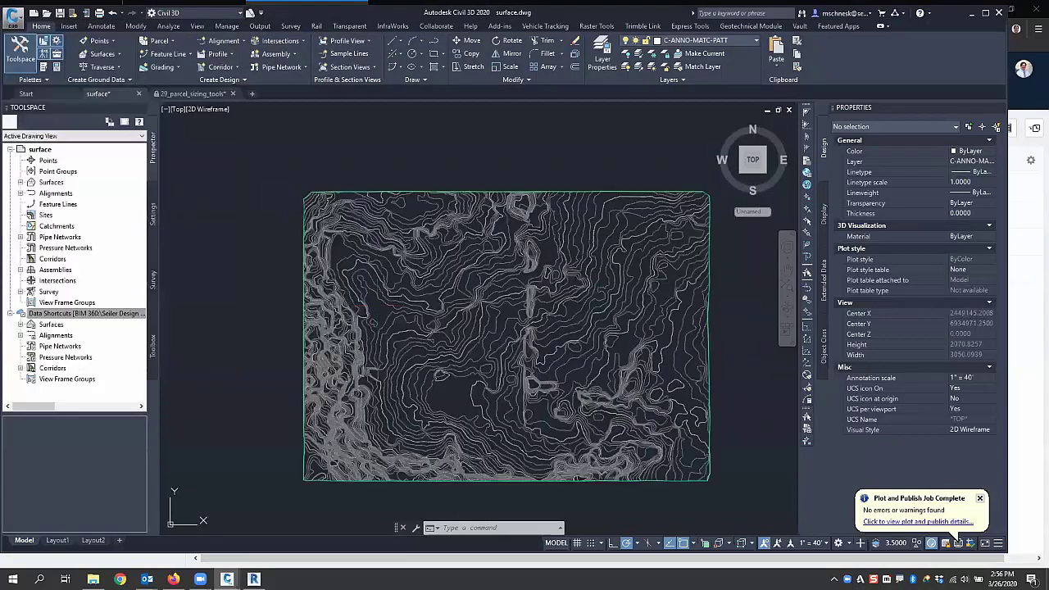
{"action": "scroll", "coordinate": [548, 370], "scroll_direction": "down", "scroll_amount": 2}
{"action": "middle_click_drag", "start_coordinate": [529, 353], "coordinate": [512, 348]}
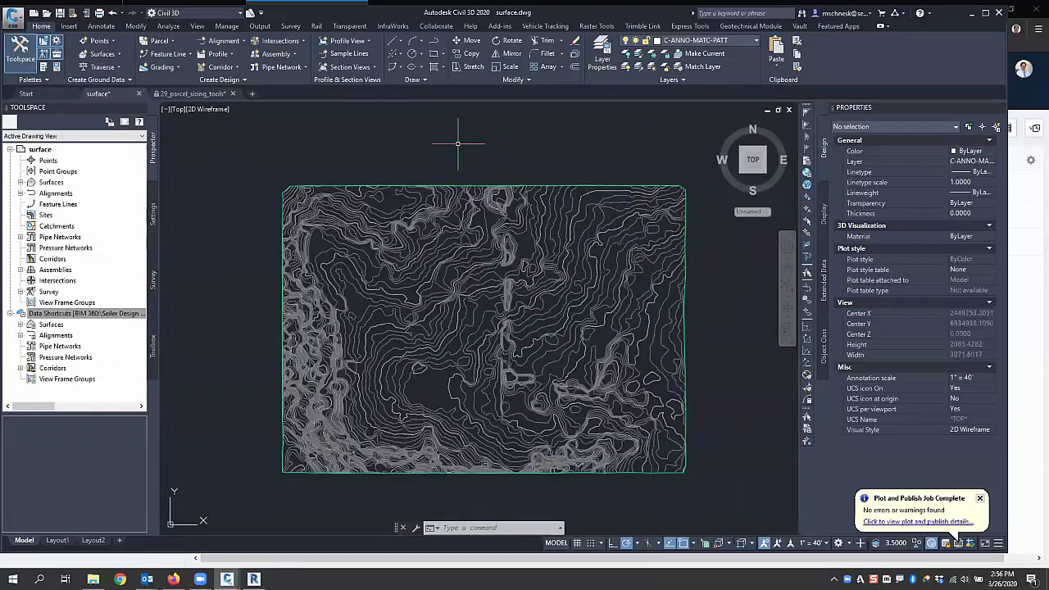
{"action": "middle_click_drag", "start_coordinate": [466, 239], "coordinate": [445, 229]}
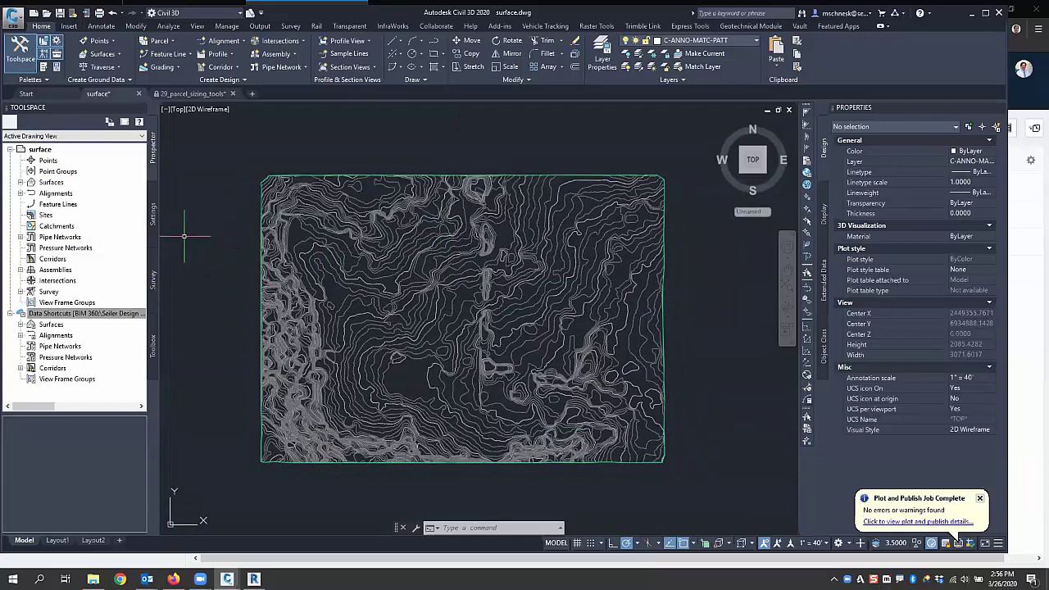
{"action": "right_click", "coordinate": [106, 316]}
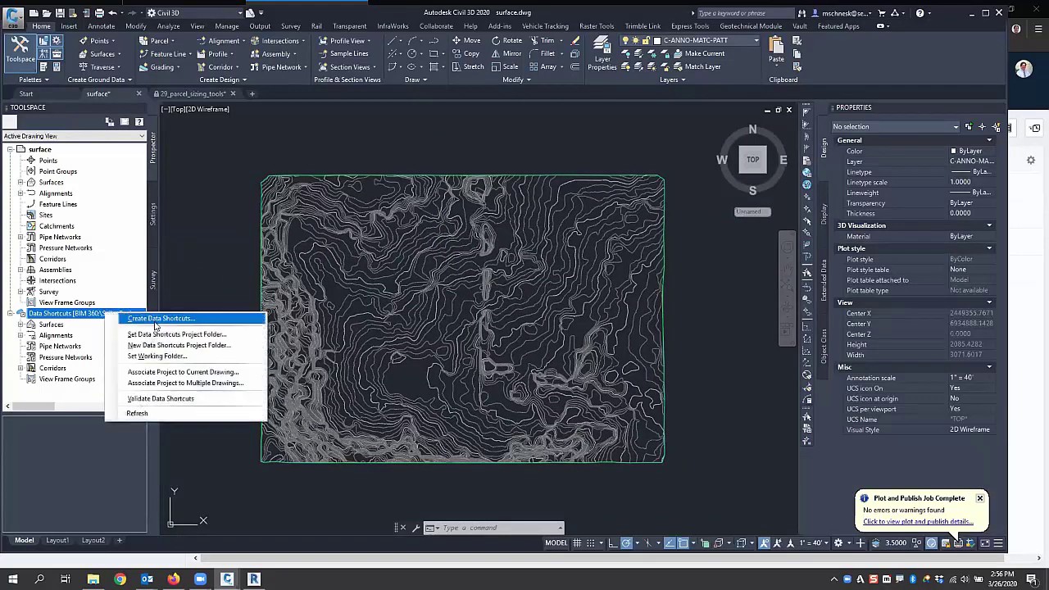
{"action": "left_click", "coordinate": [182, 237]}
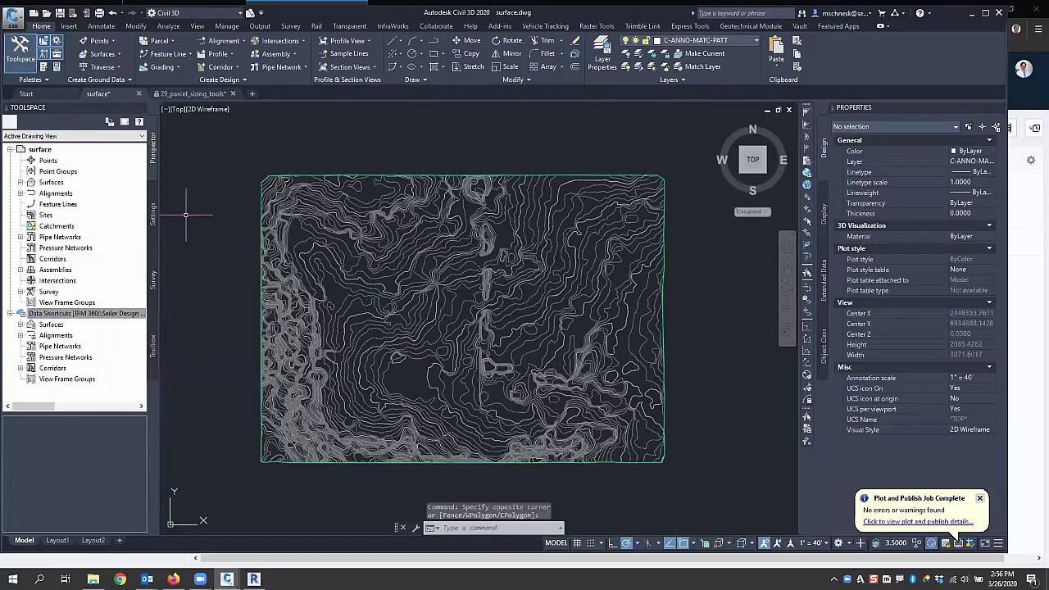
Save the surface drawing, and save it as surface.dwg in BIM 360 under Seiler Design Solutions, 32620 Test Project, Project Files, Civil 3D DWG.
{"action": "left_click", "coordinate": [15, 20]}
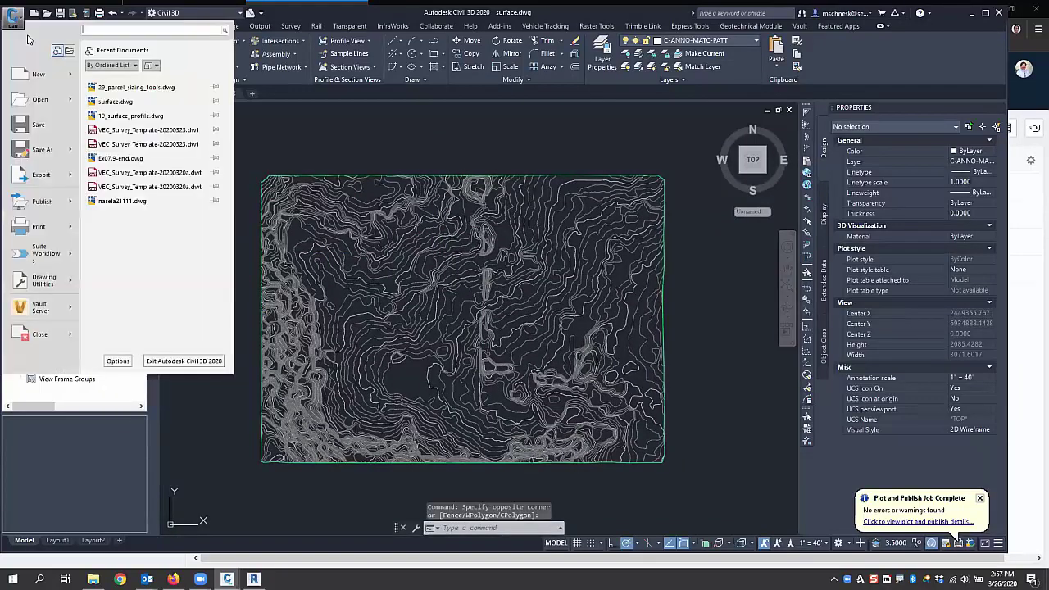
{"action": "left_click", "coordinate": [41, 124]}
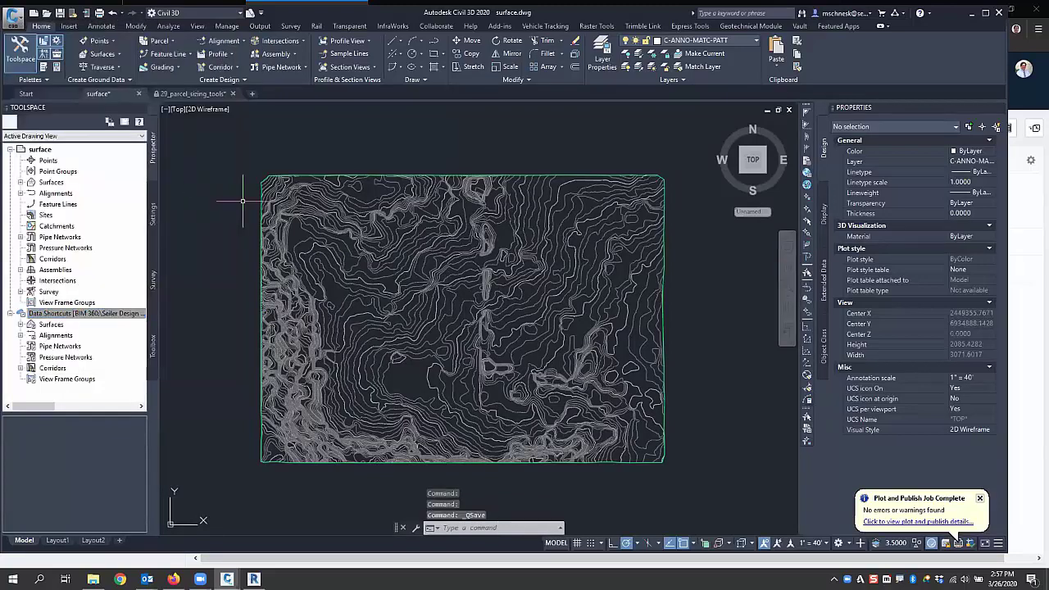
{"action": "left_click", "coordinate": [14, 17]}
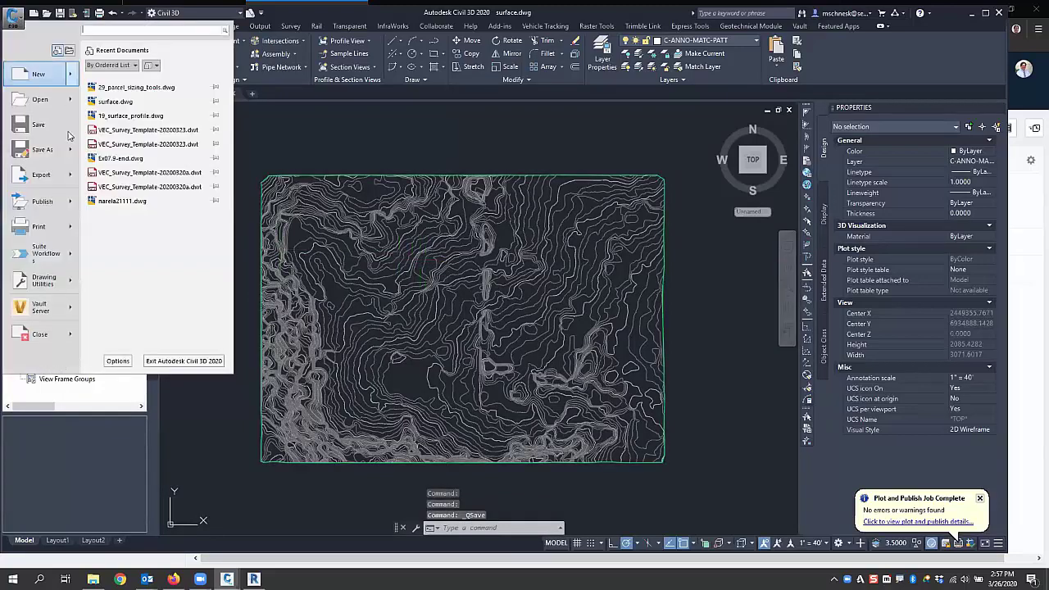
{"action": "left_click", "coordinate": [41, 153]}
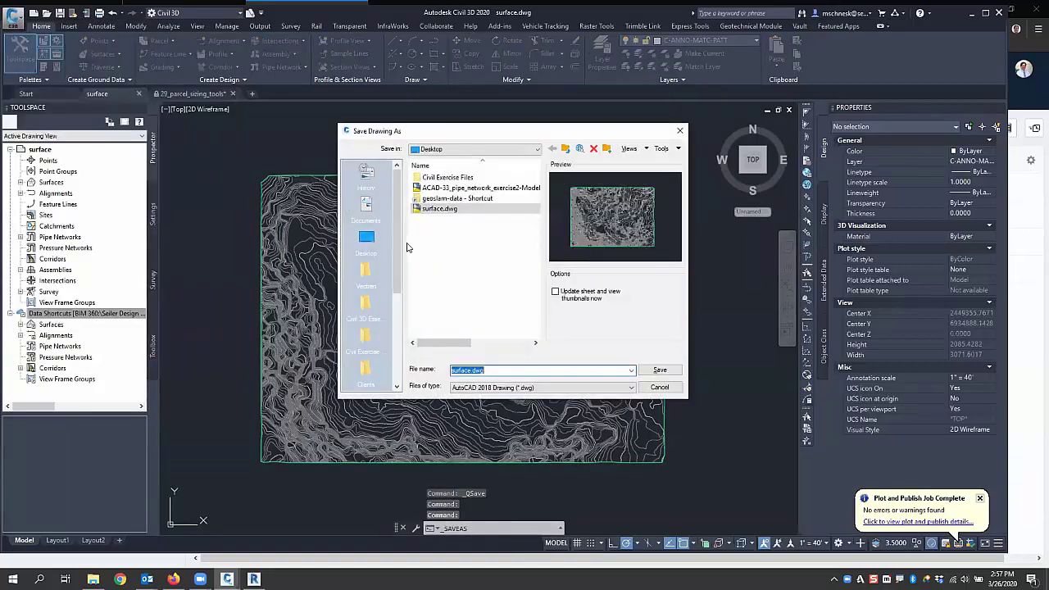
{"action": "left_click", "coordinate": [451, 150]}
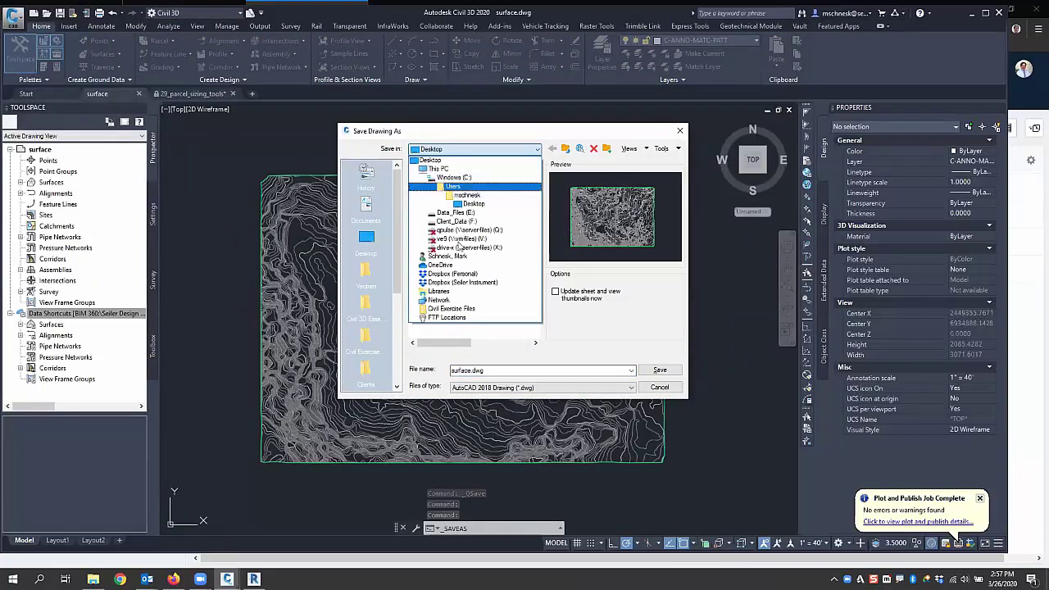
{"action": "left_click", "coordinate": [434, 168]}
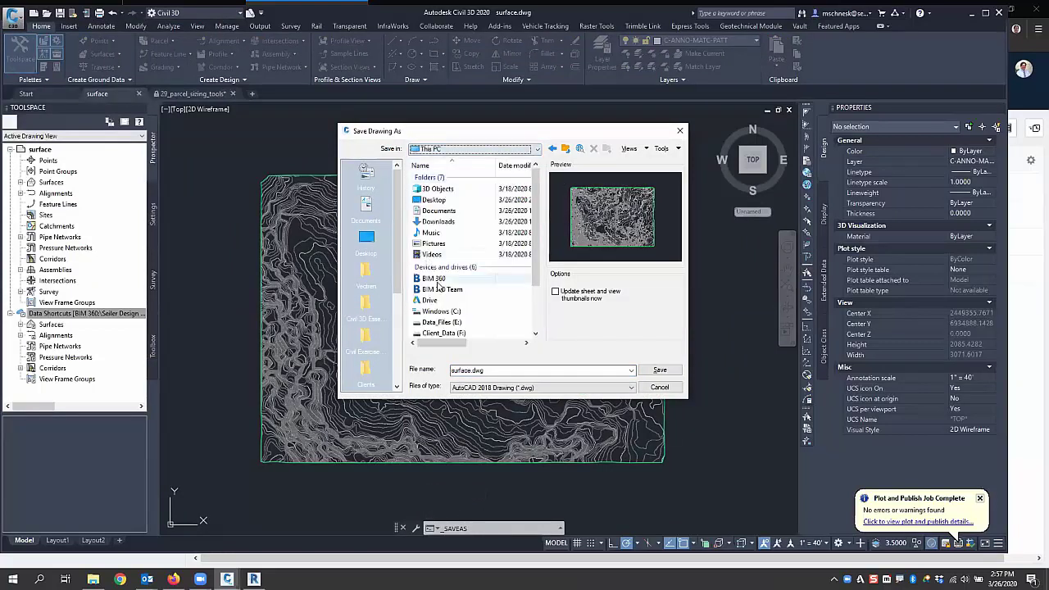
{"action": "double_click", "coordinate": [434, 279]}
{"action": "double_click", "coordinate": [428, 189]}
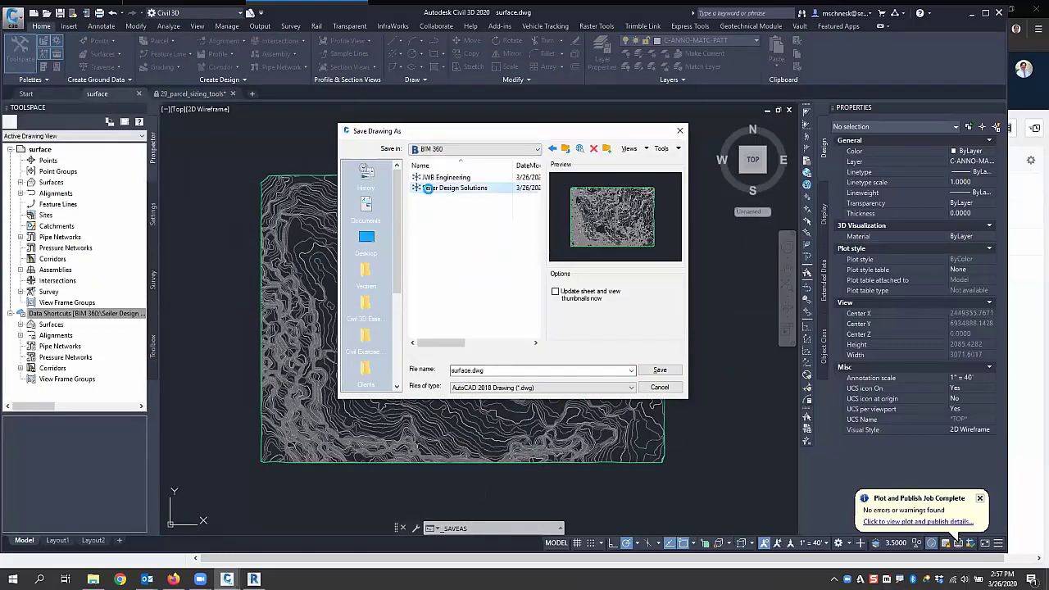
{"action": "double_click", "coordinate": [445, 178]}
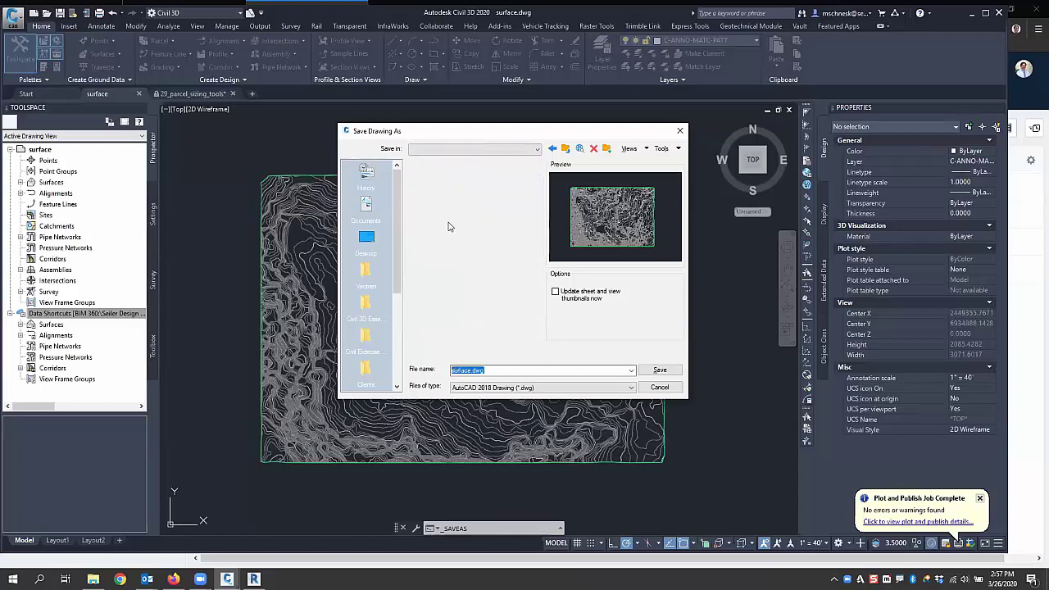
{"action": "double_click", "coordinate": [444, 179]}
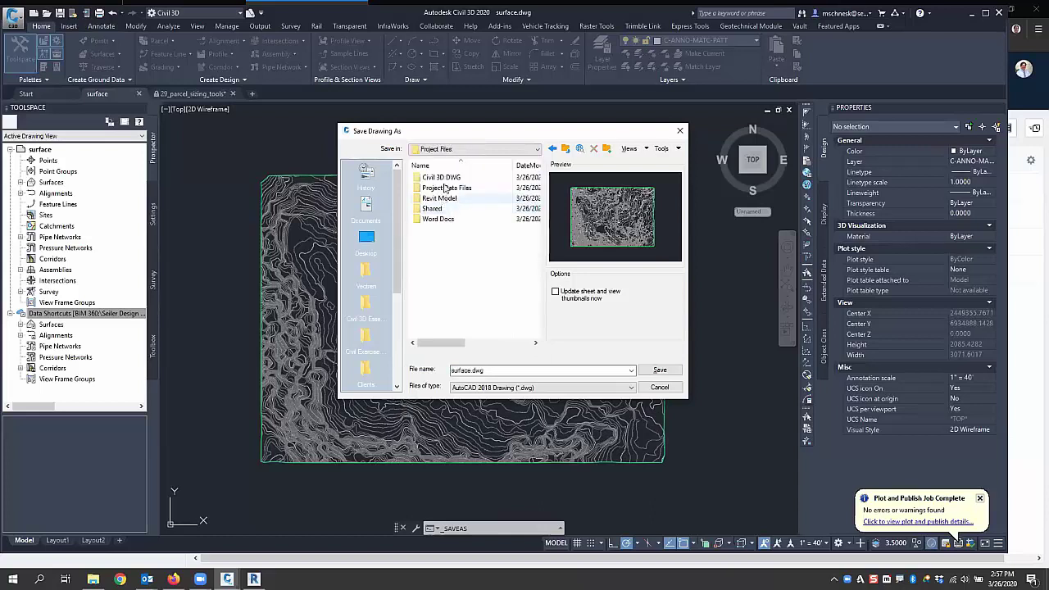
{"action": "double_click", "coordinate": [447, 177]}
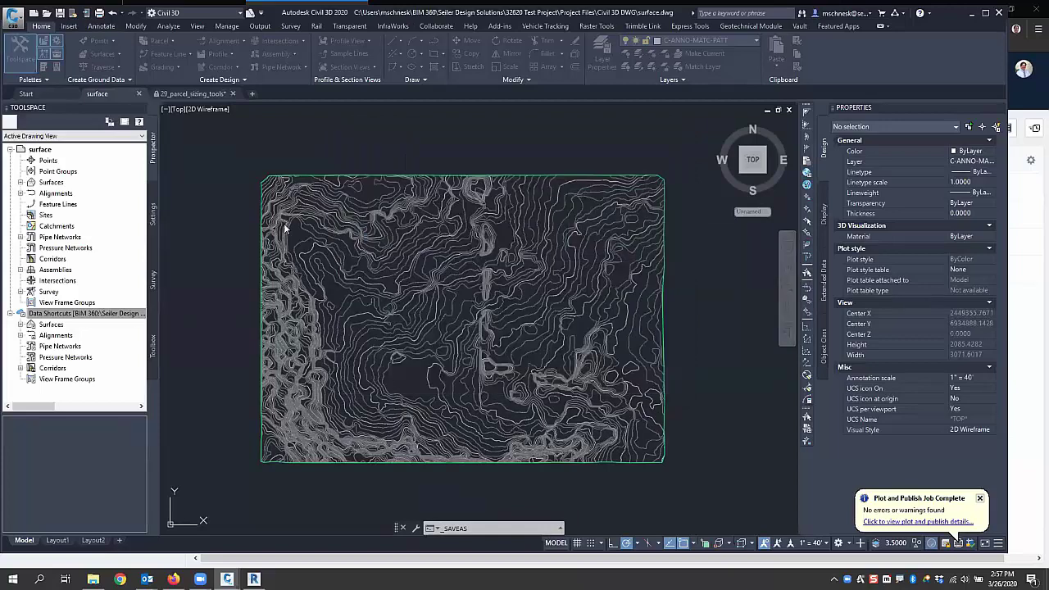
Save the parcel drawing as 29_parcel_sizing_tools.dwg in the Civil 3D DWG folder of the BIM 360 32620 Test Project.
{"action": "left_click", "coordinate": [174, 95]}
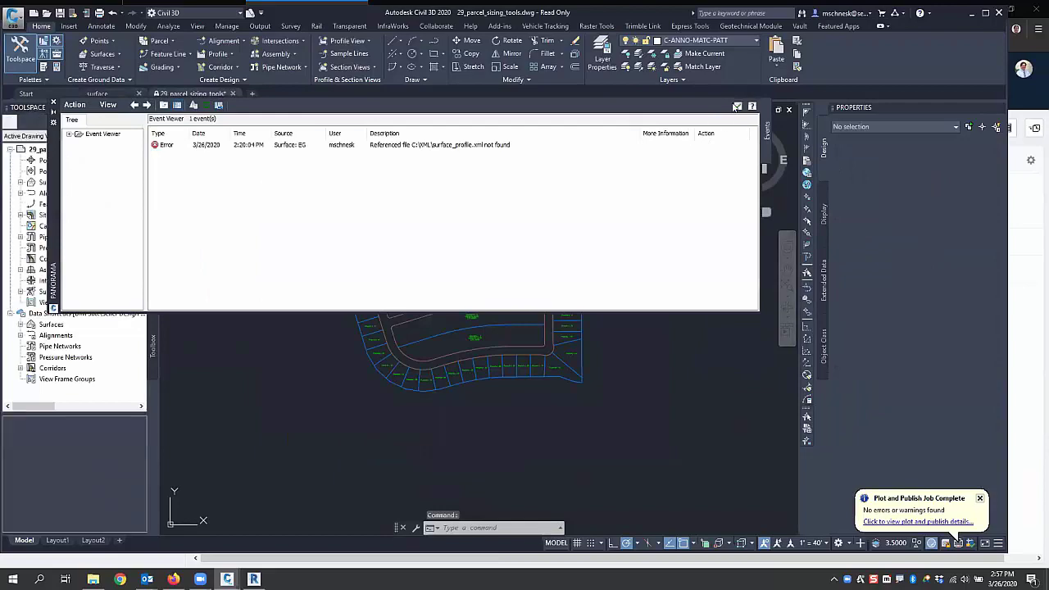
{"action": "left_click", "coordinate": [14, 15]}
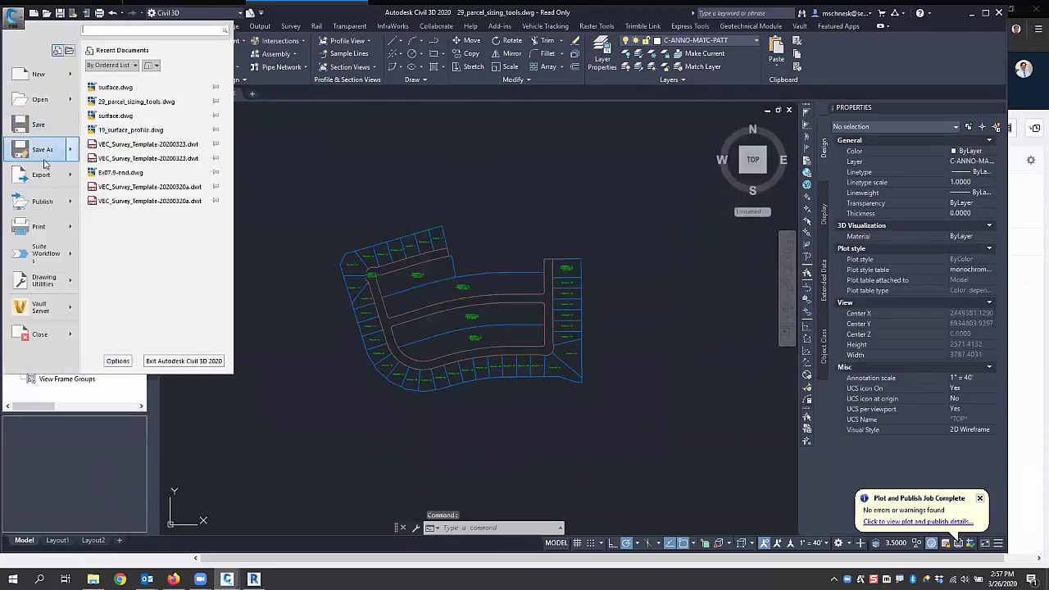
{"action": "left_click", "coordinate": [43, 151]}
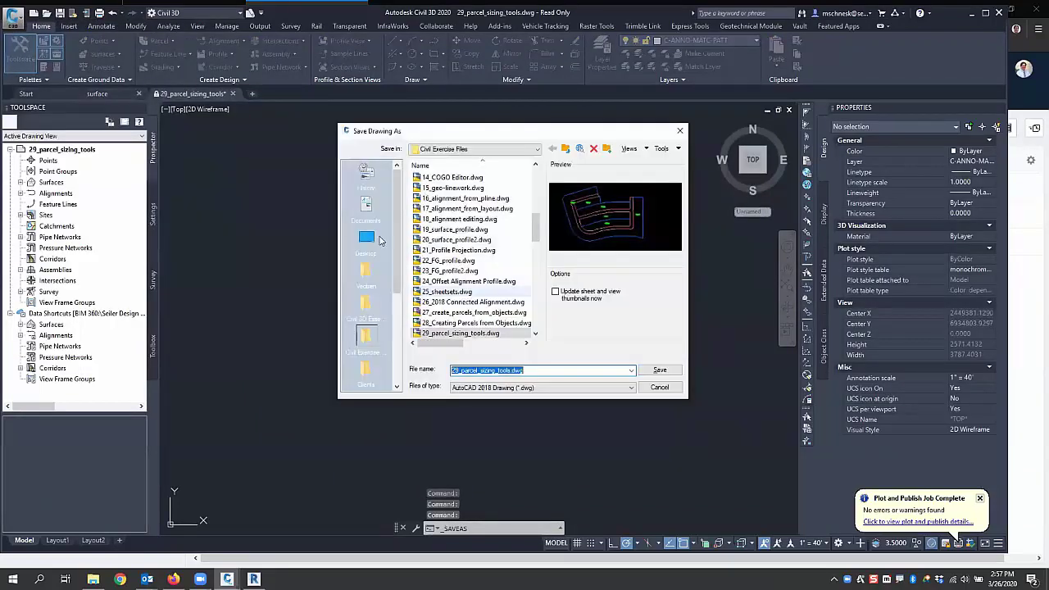
{"action": "left_click", "coordinate": [479, 150]}
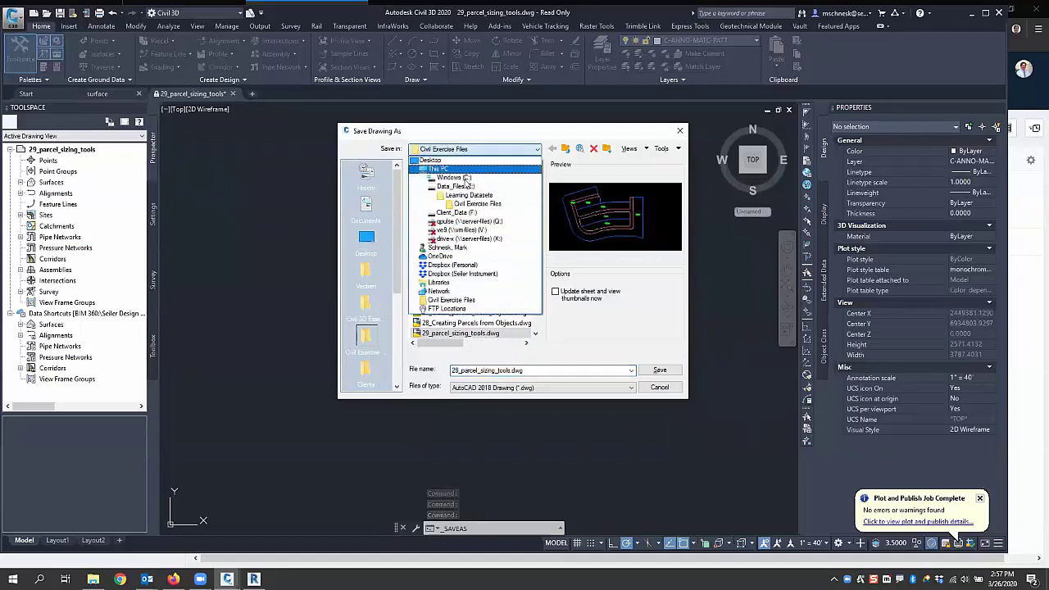
{"action": "left_click", "coordinate": [442, 169]}
{"action": "double_click", "coordinate": [434, 278]}
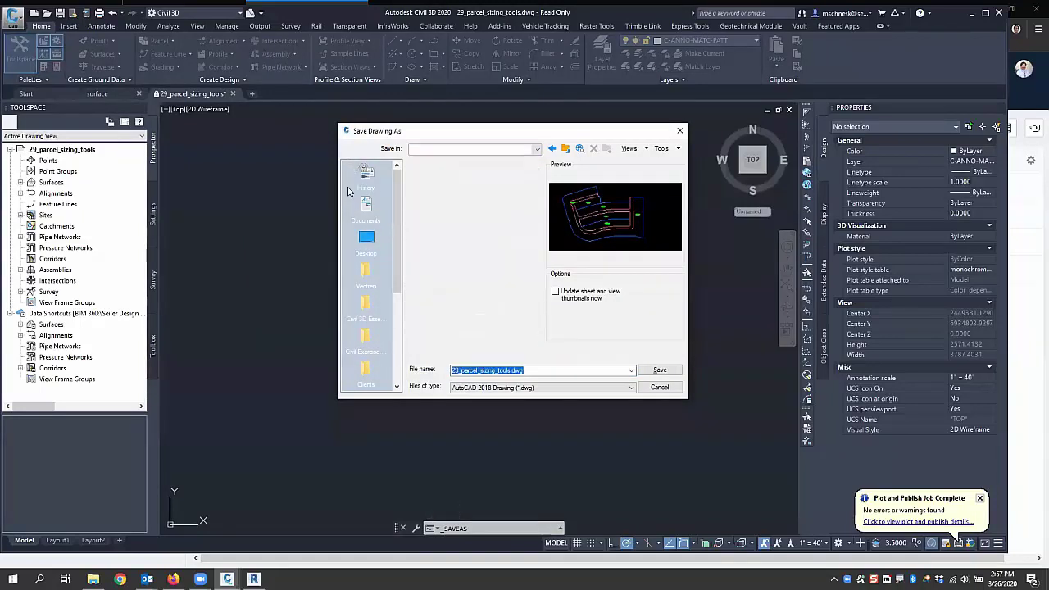
{"action": "double_click", "coordinate": [443, 189]}
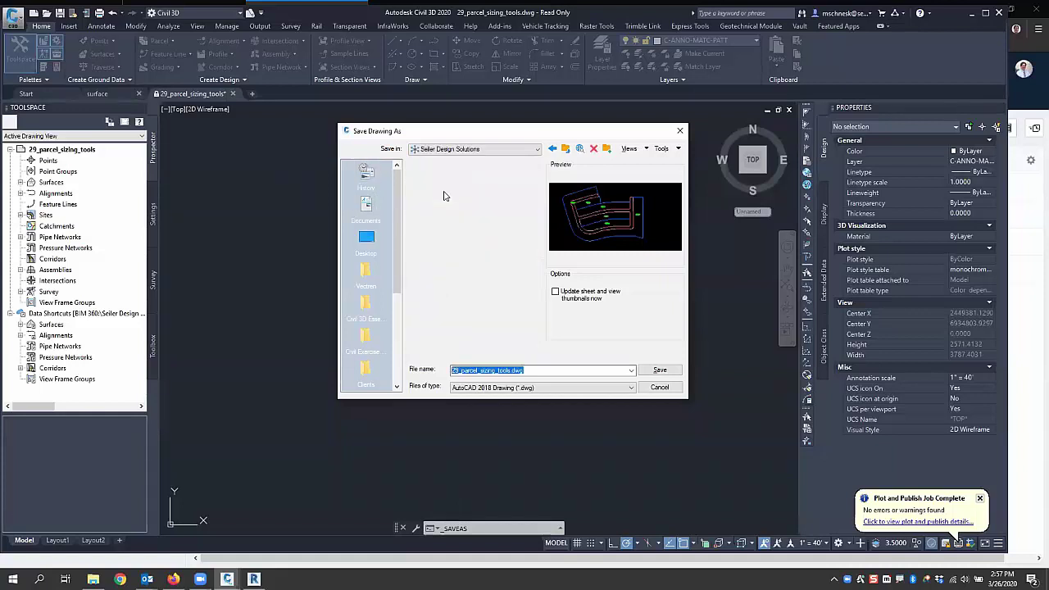
{"action": "double_click", "coordinate": [449, 178]}
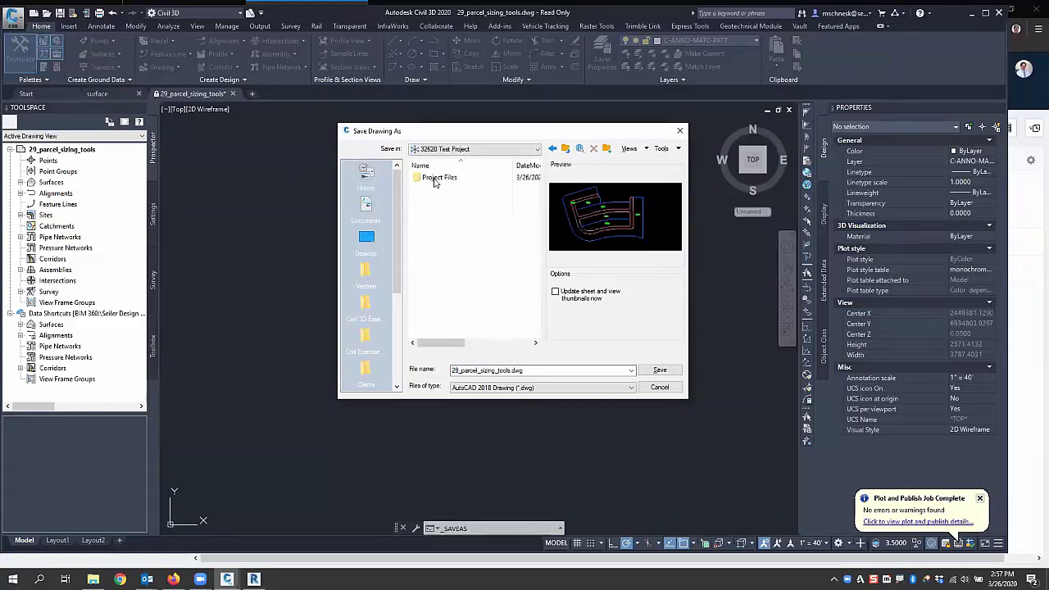
{"action": "double_click", "coordinate": [435, 179]}
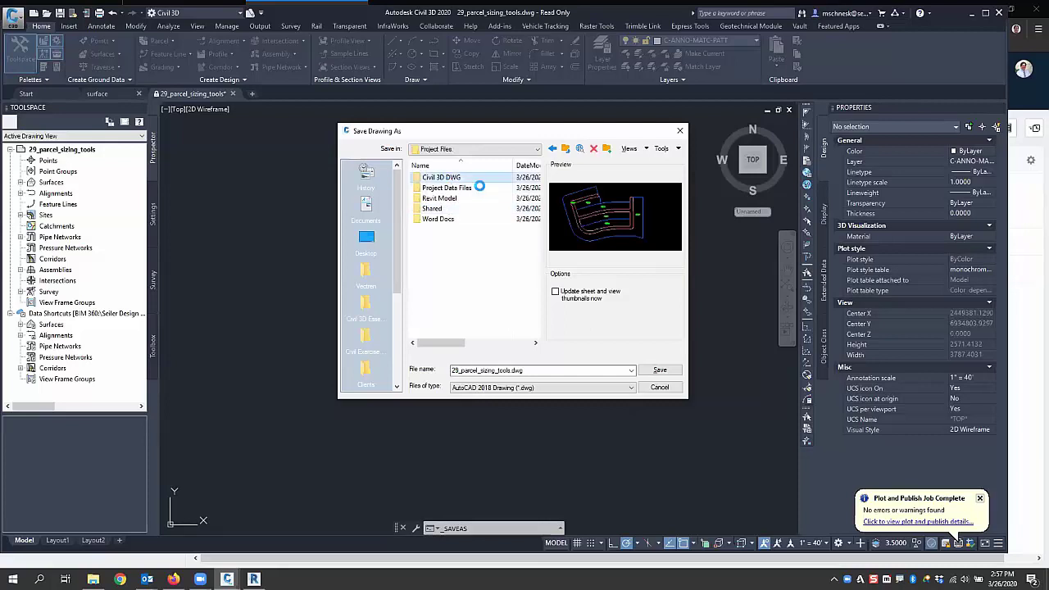
{"action": "double_click", "coordinate": [447, 178]}
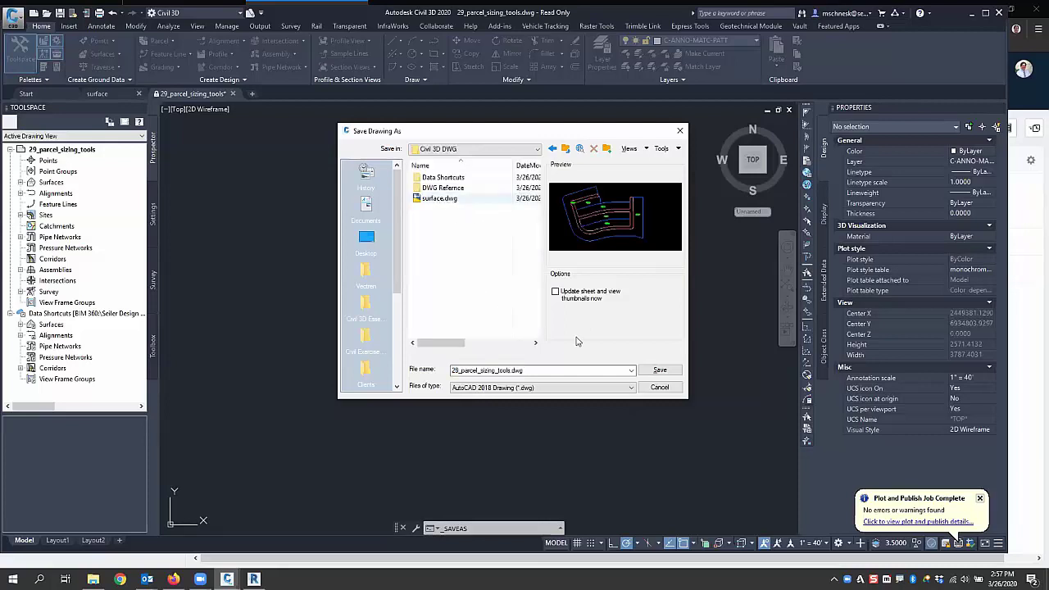
{"action": "left_click", "coordinate": [657, 371]}
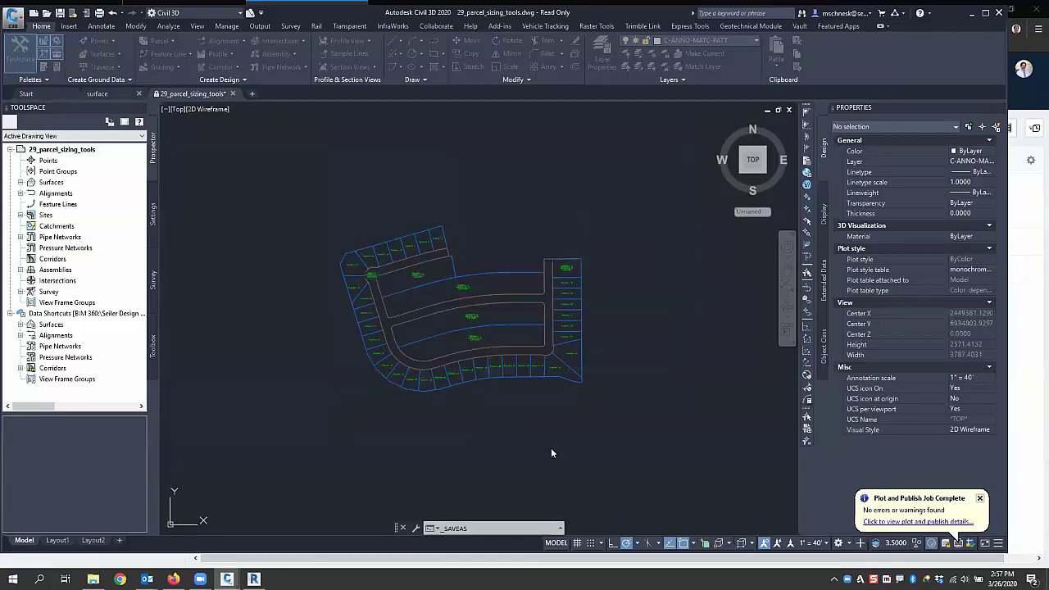
In the surface drawing, set the data shortcuts working folder to Data Shortcuts inside the 32620 Test Project's Civil 3D DWG folder on BIM 360.
{"action": "left_click", "coordinate": [115, 95]}
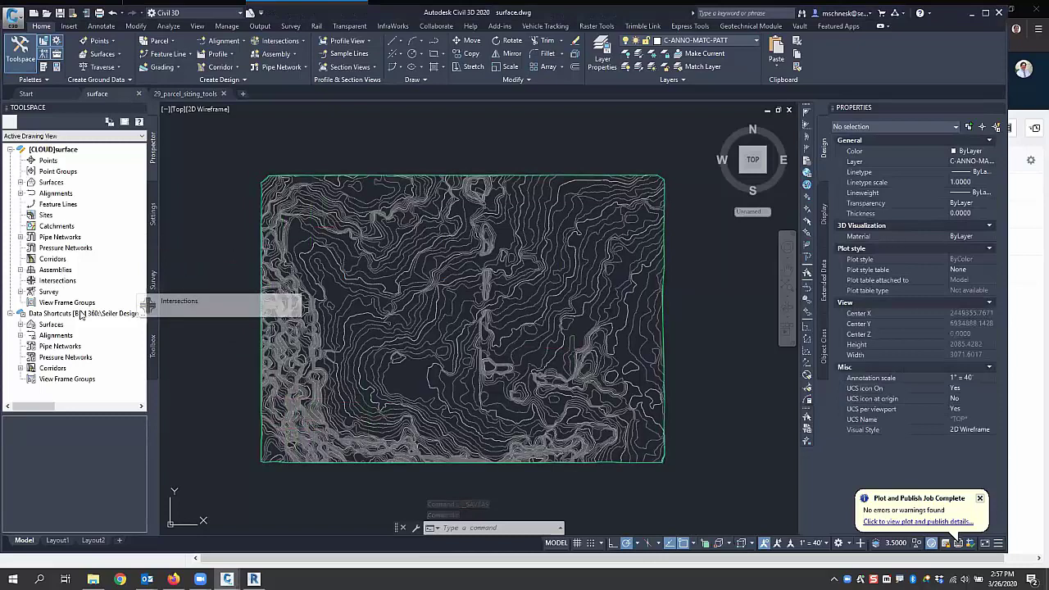
{"action": "right_click", "coordinate": [87, 314]}
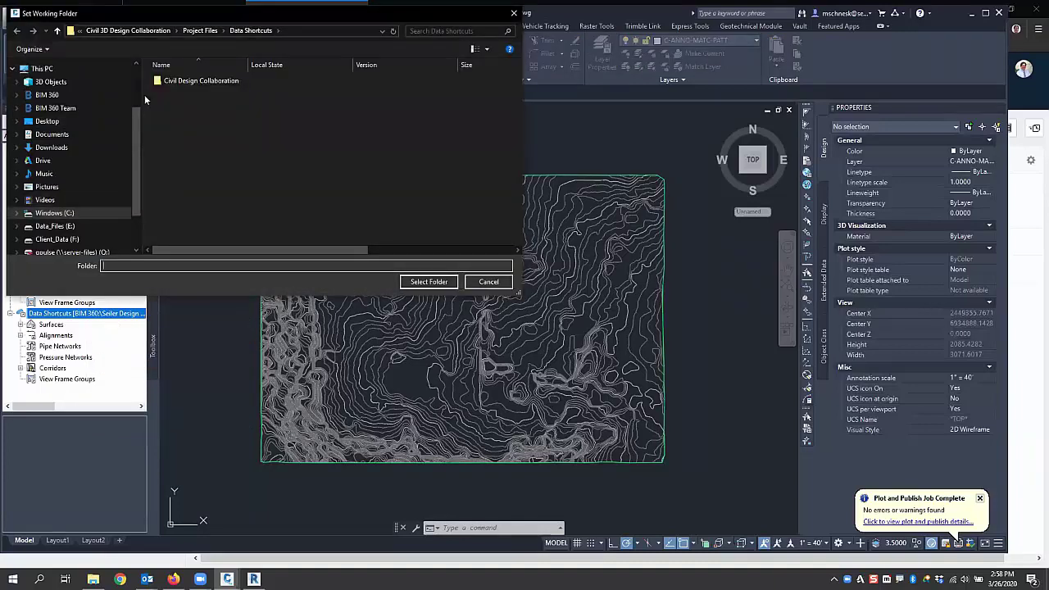
{"action": "left_click", "coordinate": [43, 68]}
{"action": "scroll", "coordinate": [313, 162], "scroll_direction": "down", "scroll_amount": 2}
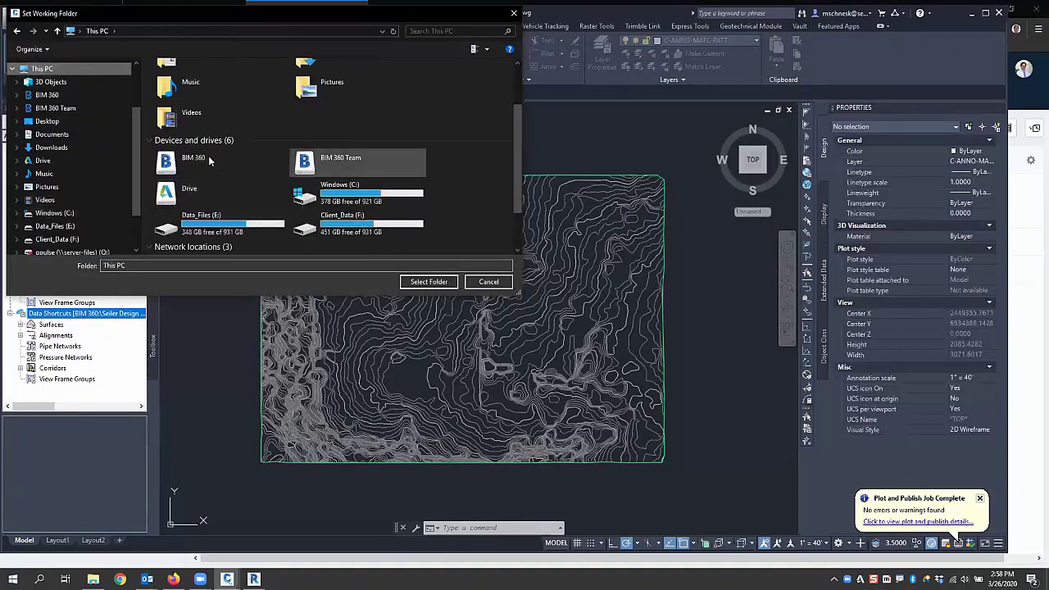
{"action": "double_click", "coordinate": [177, 161]}
{"action": "left_click", "coordinate": [196, 85]}
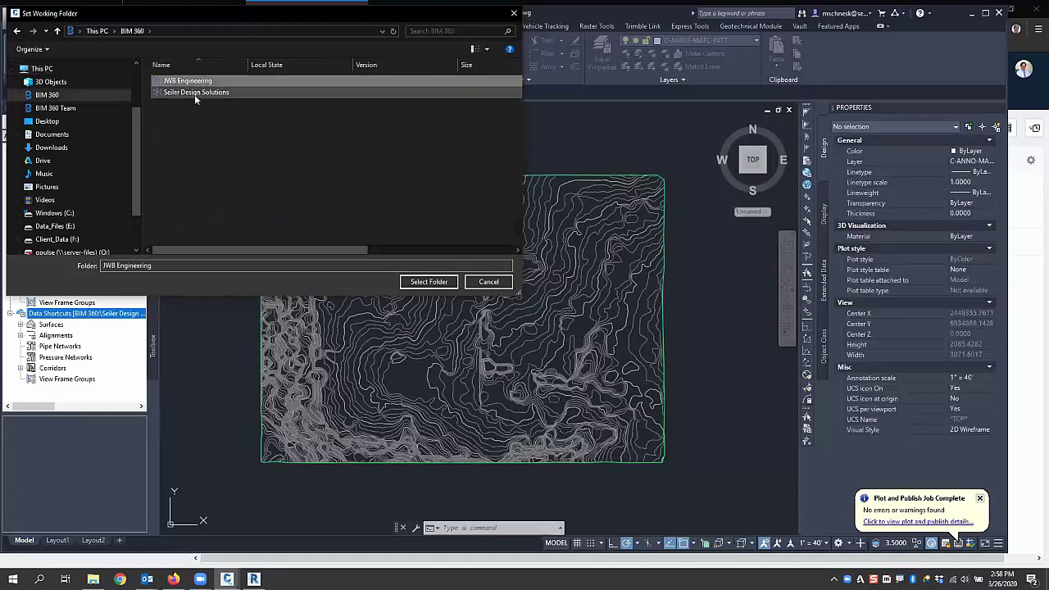
{"action": "double_click", "coordinate": [197, 92]}
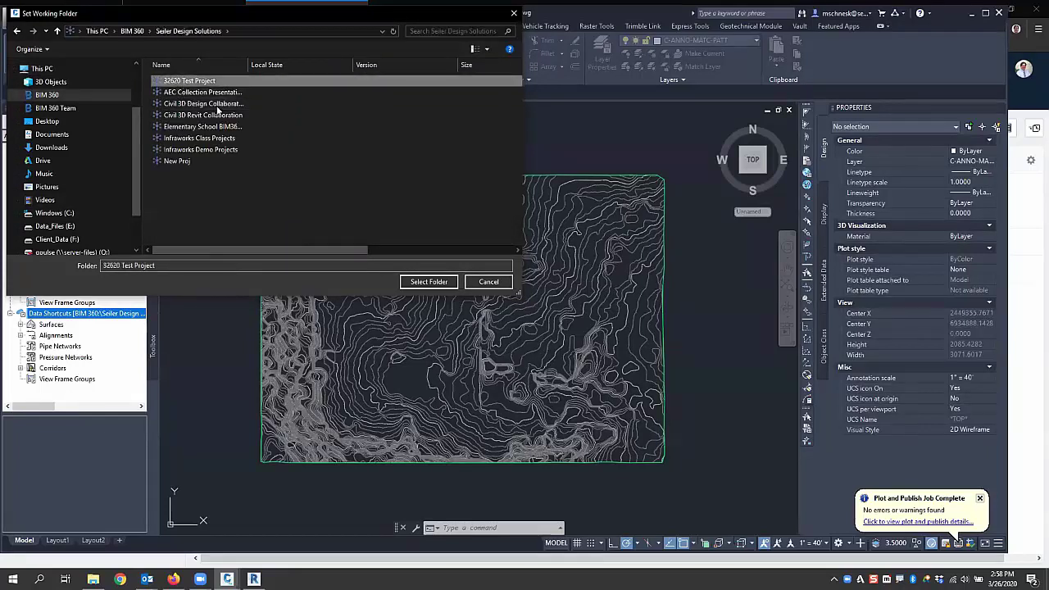
{"action": "double_click", "coordinate": [184, 82]}
{"action": "double_click", "coordinate": [182, 81]}
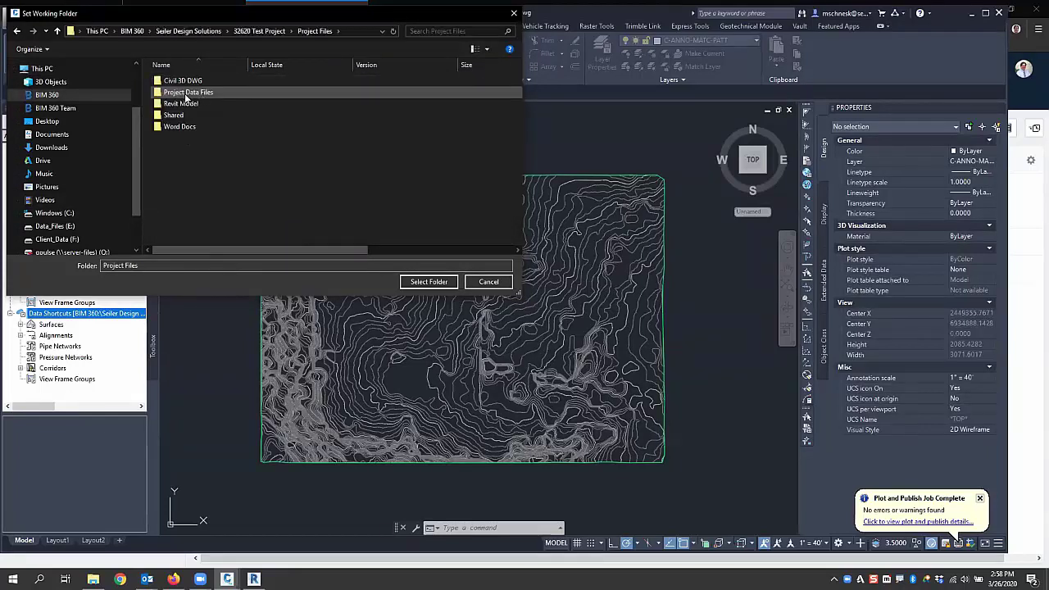
{"action": "left_click", "coordinate": [182, 81]}
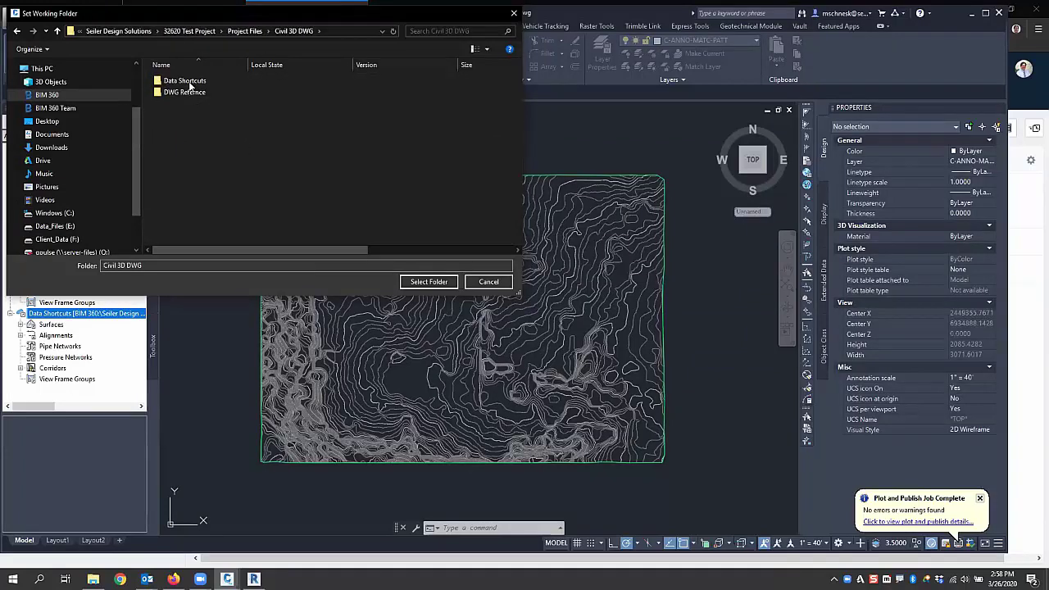
{"action": "double_click", "coordinate": [192, 84]}
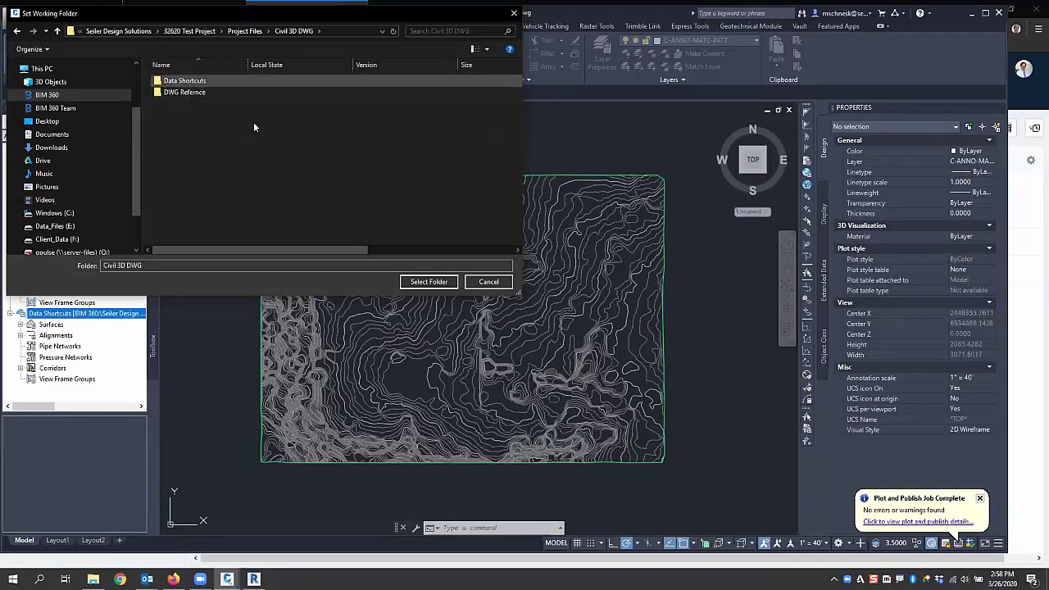
{"action": "left_click", "coordinate": [418, 282]}
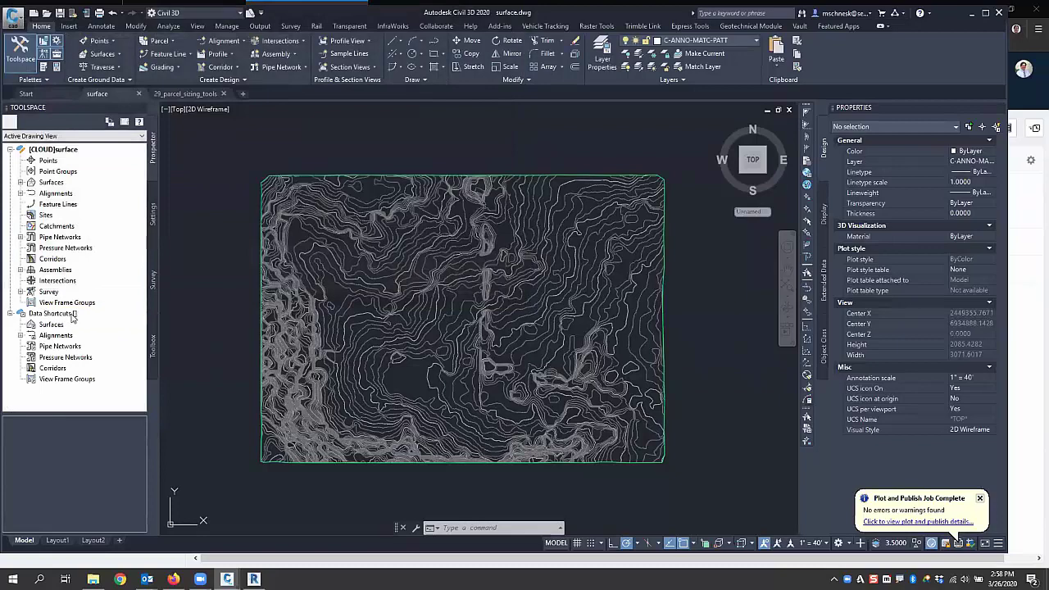
Create a new data shortcut folder named B360Test in the working folder.
{"action": "right_click", "coordinate": [72, 315]}
{"action": "left_click", "coordinate": [115, 347]}
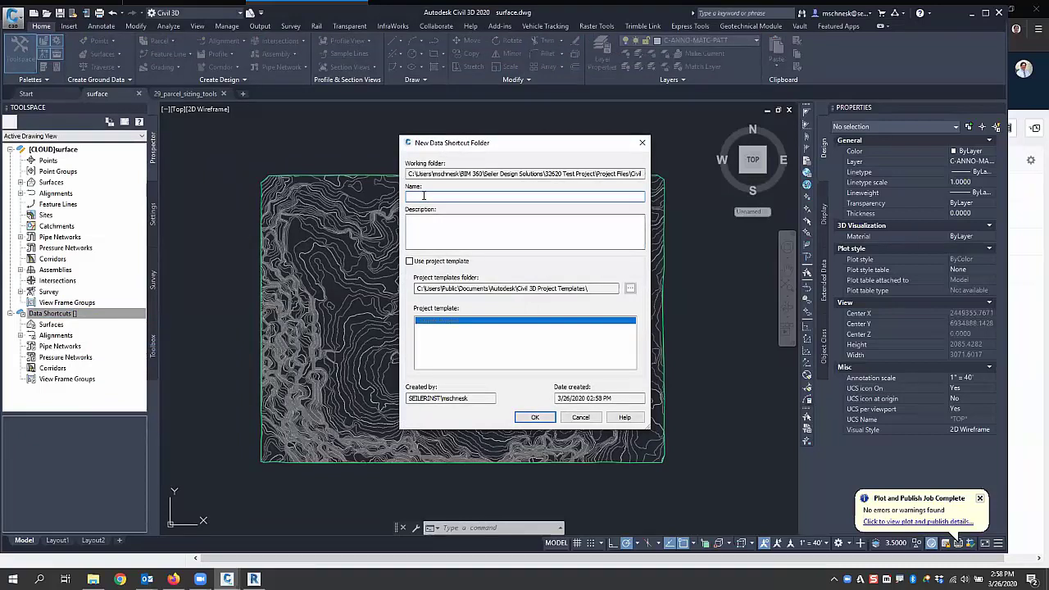
{"action": "type", "text": "B360sw"}
{"action": "key", "text": "BackSpace"}
{"action": "key", "text": "BackSpace"}
{"action": "key", "text": "Return"}
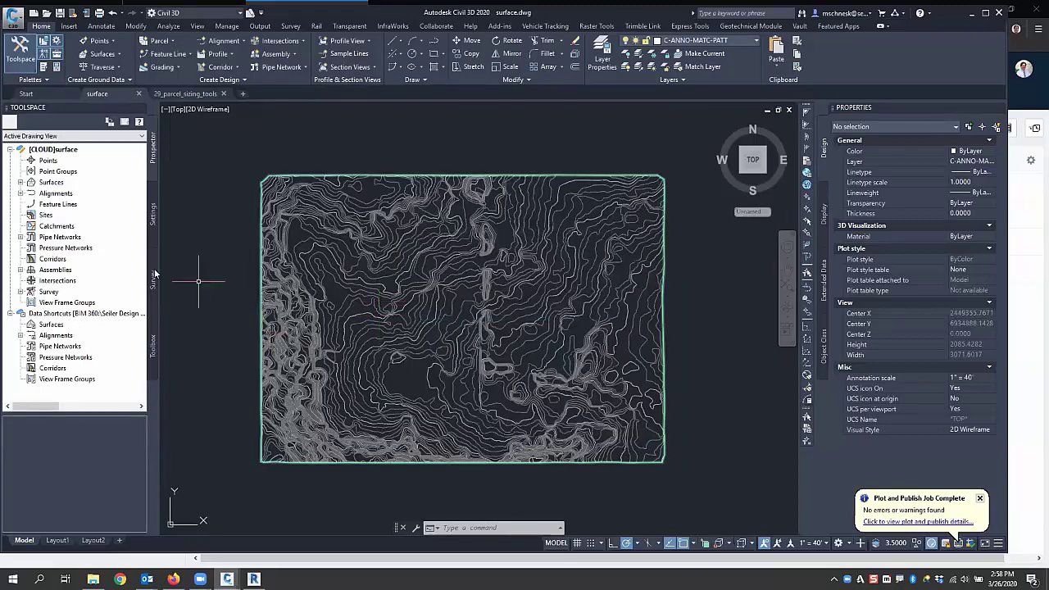
Create a data shortcut for the EG surface of the surface drawing.
{"action": "right_click", "coordinate": [83, 315]}
{"action": "left_click", "coordinate": [124, 318]}
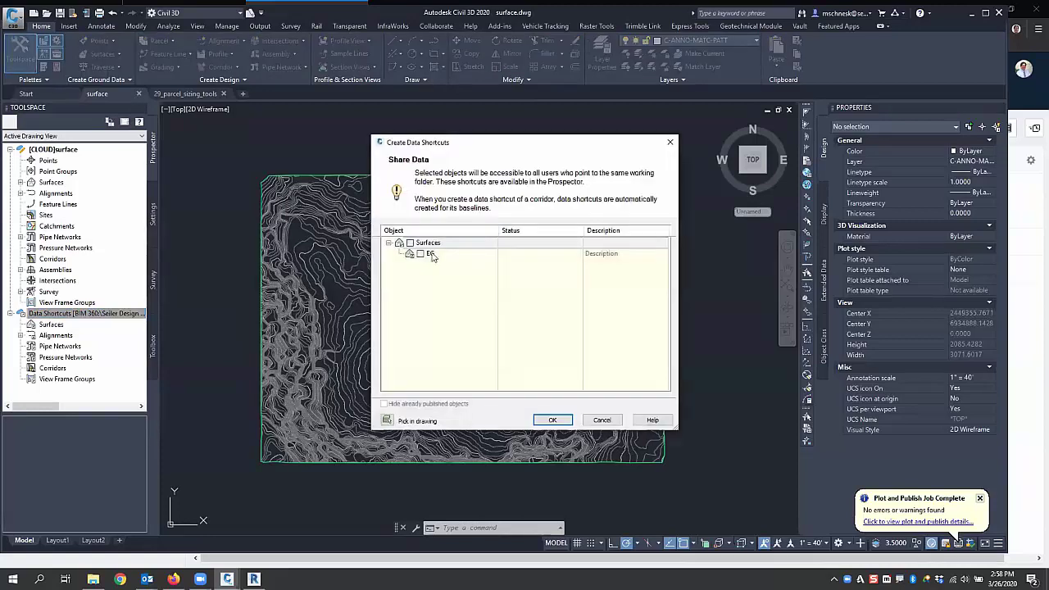
{"action": "left_click", "coordinate": [421, 253]}
{"action": "left_click", "coordinate": [570, 423]}
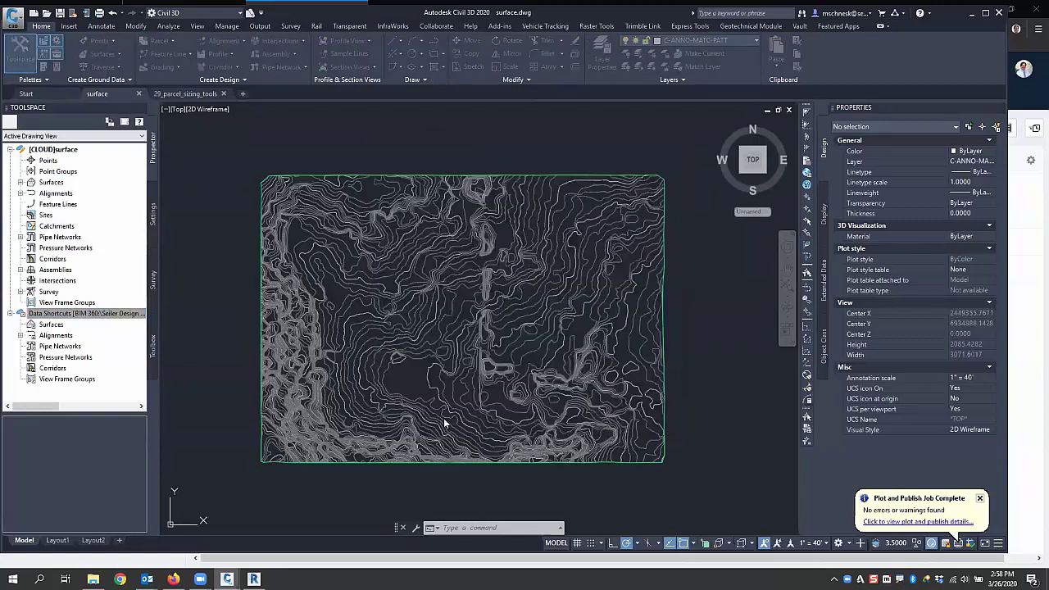
In the 29_parcel_sizing_tools drawing, create a surface reference from the EG data shortcut on layer C-TOPO with the Contours 2' and 10' (Background) style.
{"action": "left_click", "coordinate": [174, 96]}
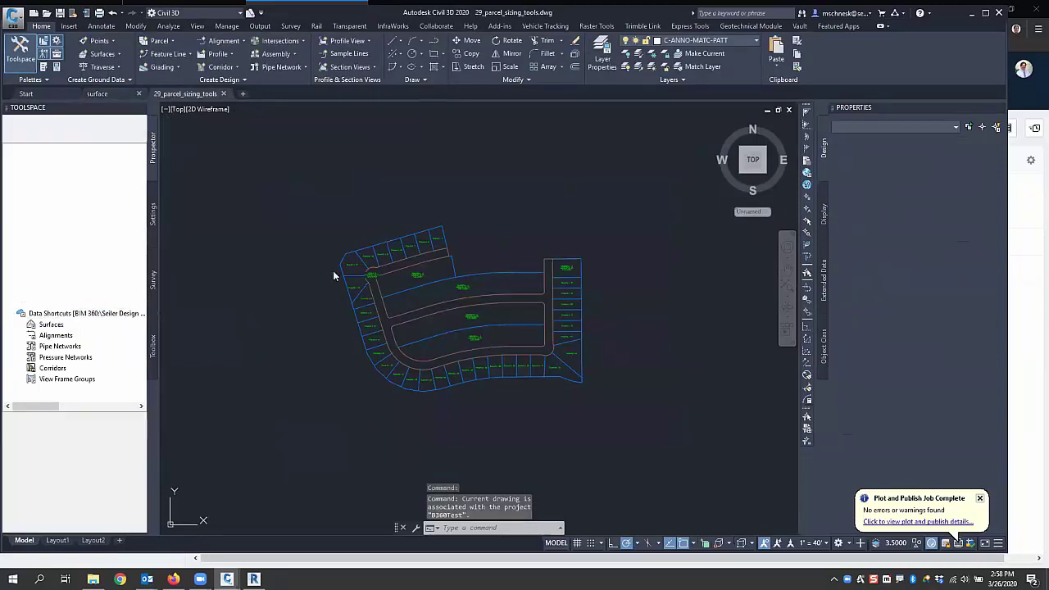
{"action": "left_click", "coordinate": [20, 325]}
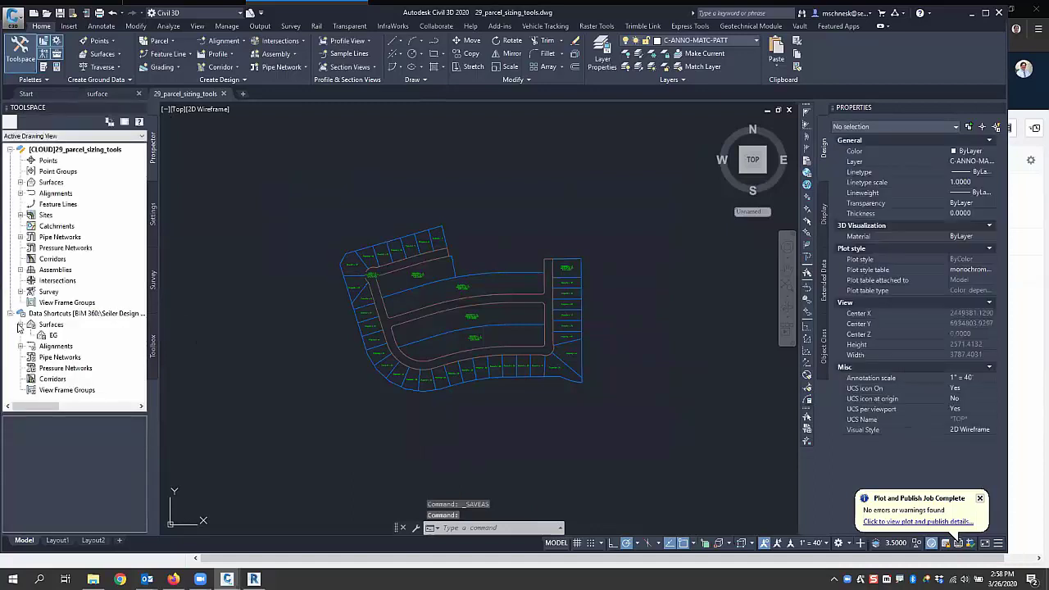
{"action": "right_click", "coordinate": [46, 336]}
{"action": "left_click", "coordinate": [87, 341]}
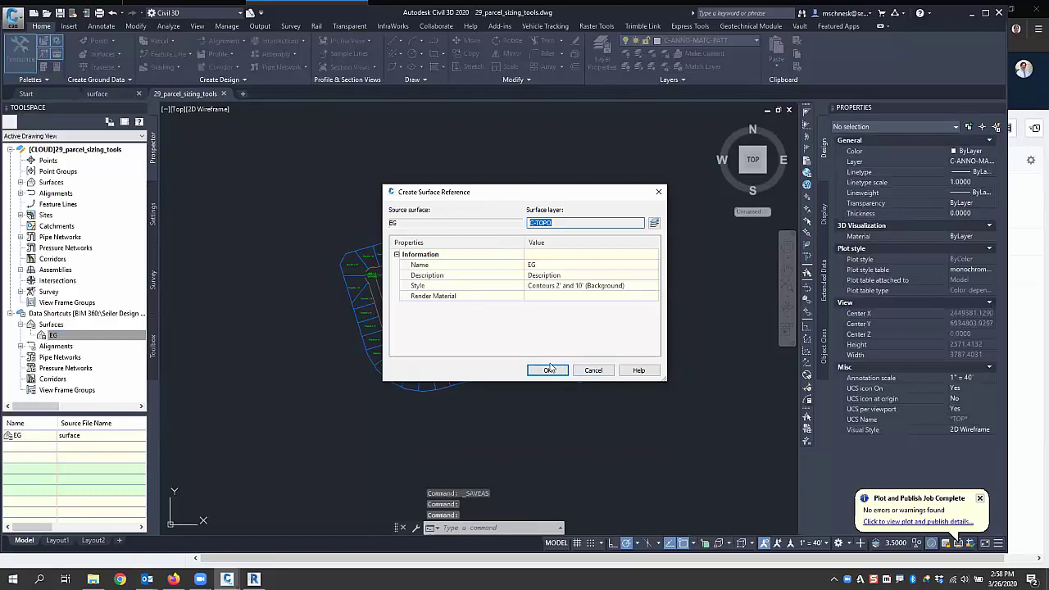
{"action": "left_click", "coordinate": [548, 370]}
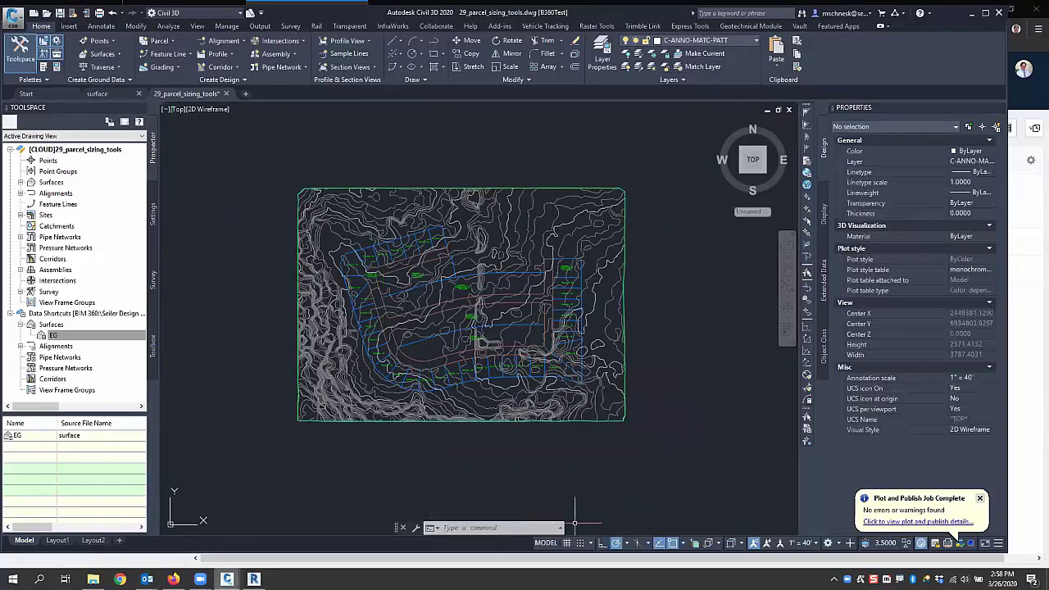
Switch to BIM 360 Document Management in the browser and check the lock status of the drawings in the Civil 3D DWG folder.
{"action": "mouse_move", "coordinate": [227, 579]}
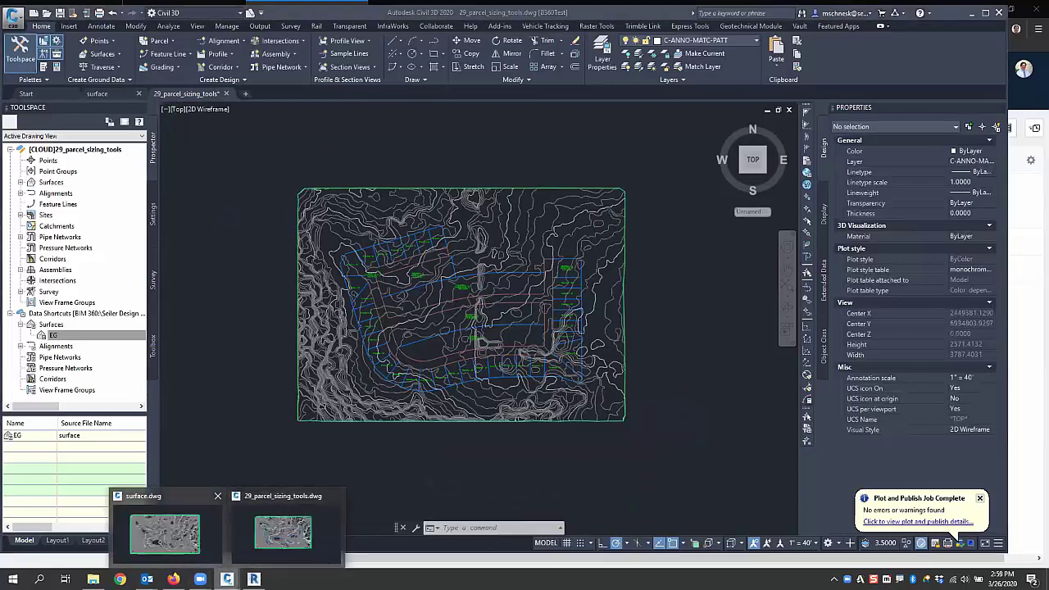
{"action": "left_click", "coordinate": [173, 578]}
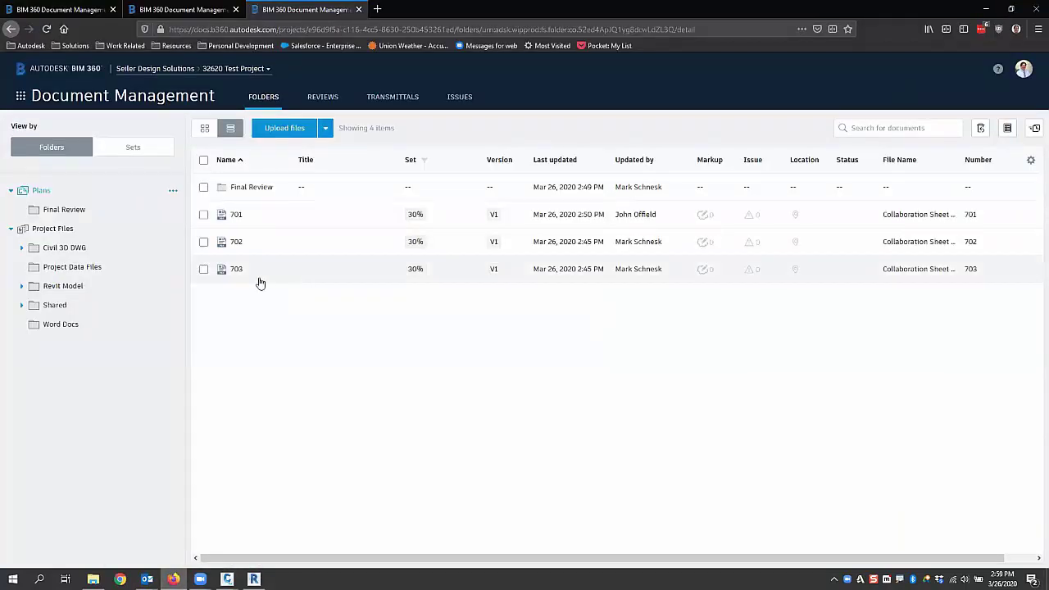
{"action": "left_click", "coordinate": [31, 250]}
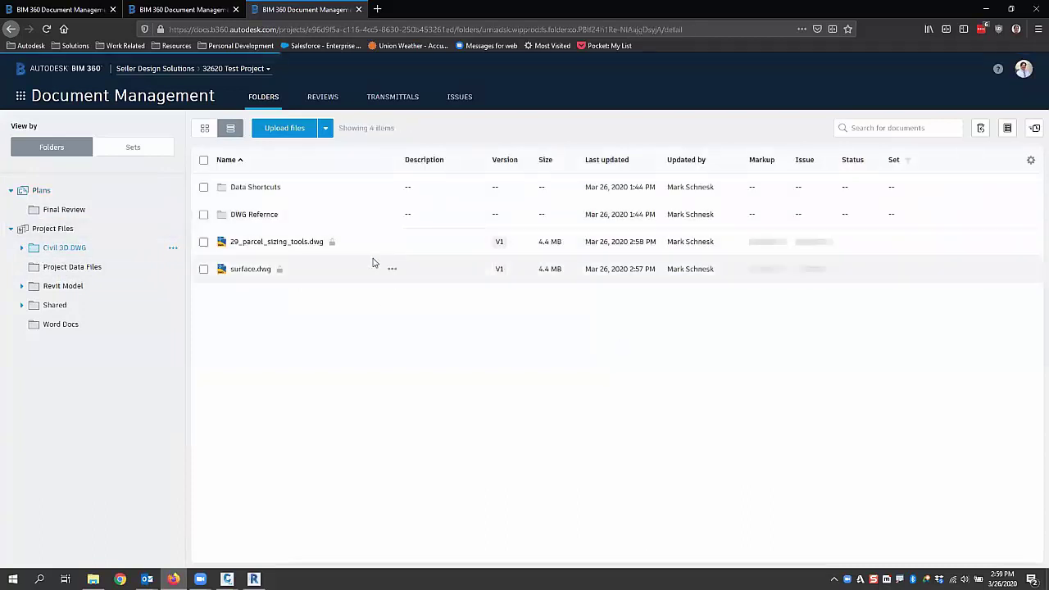
{"action": "mouse_move", "coordinate": [280, 273]}
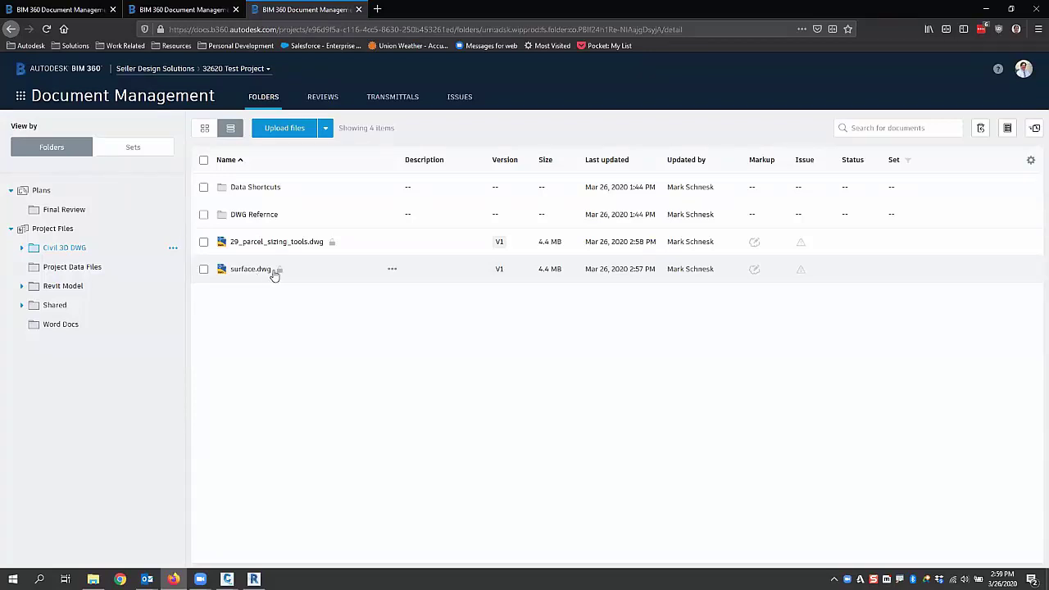
{"action": "mouse_move", "coordinate": [334, 246]}
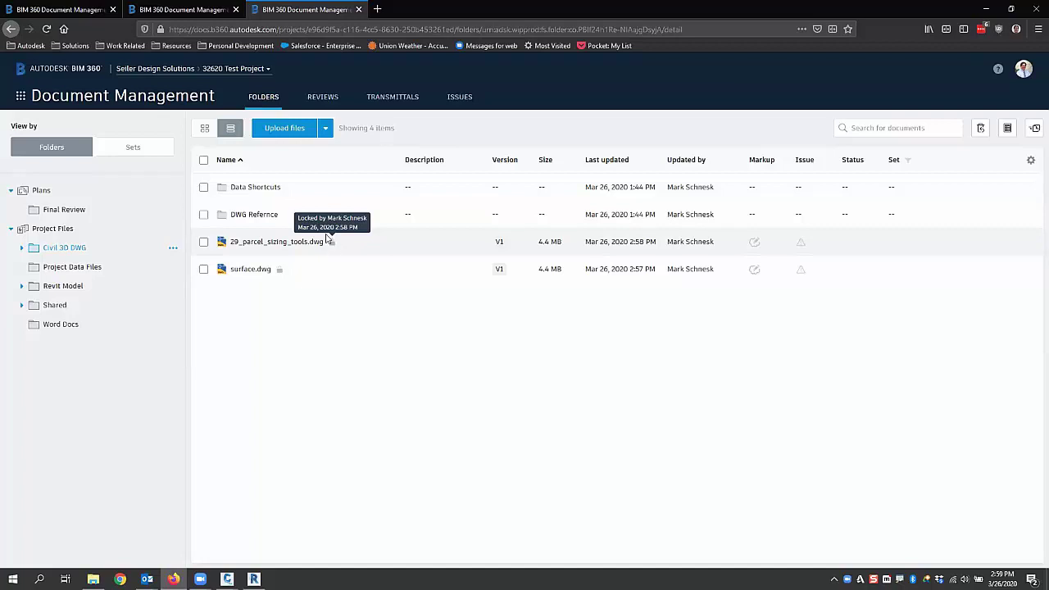
Switch back to Civil 3D and check the locked state of both drawings in the BIM 360 project's Civil 3D DWG folder from the start page.
{"action": "mouse_move", "coordinate": [228, 579]}
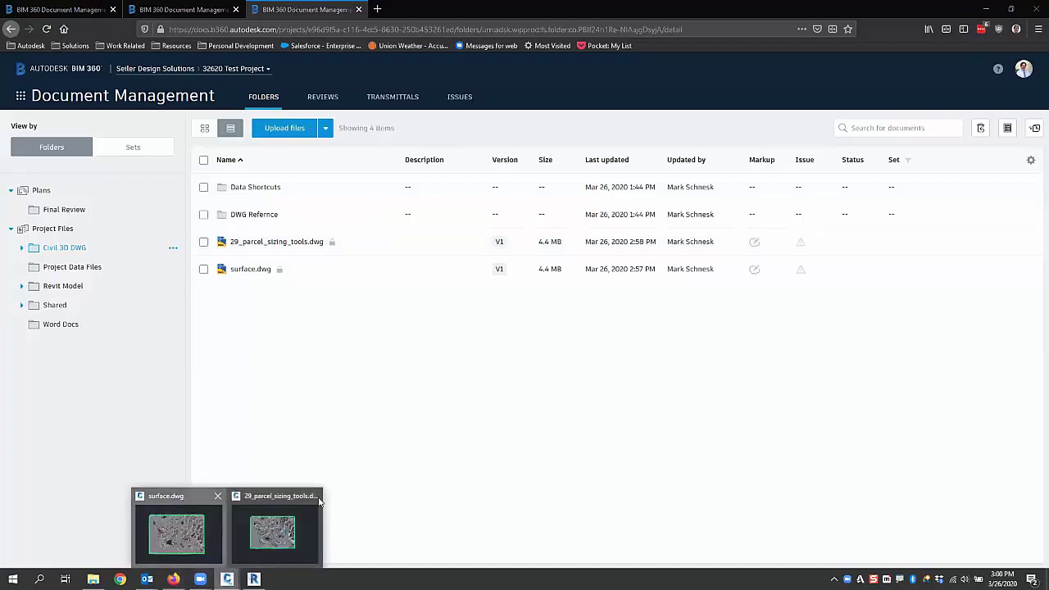
{"action": "left_click", "coordinate": [173, 539]}
{"action": "left_click", "coordinate": [33, 93]}
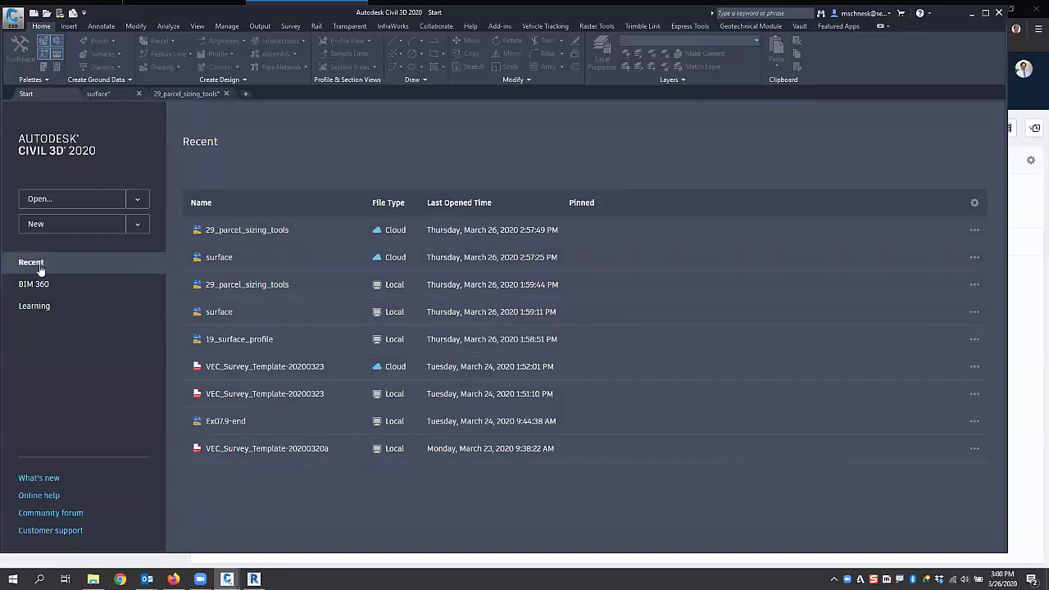
{"action": "left_click", "coordinate": [111, 293]}
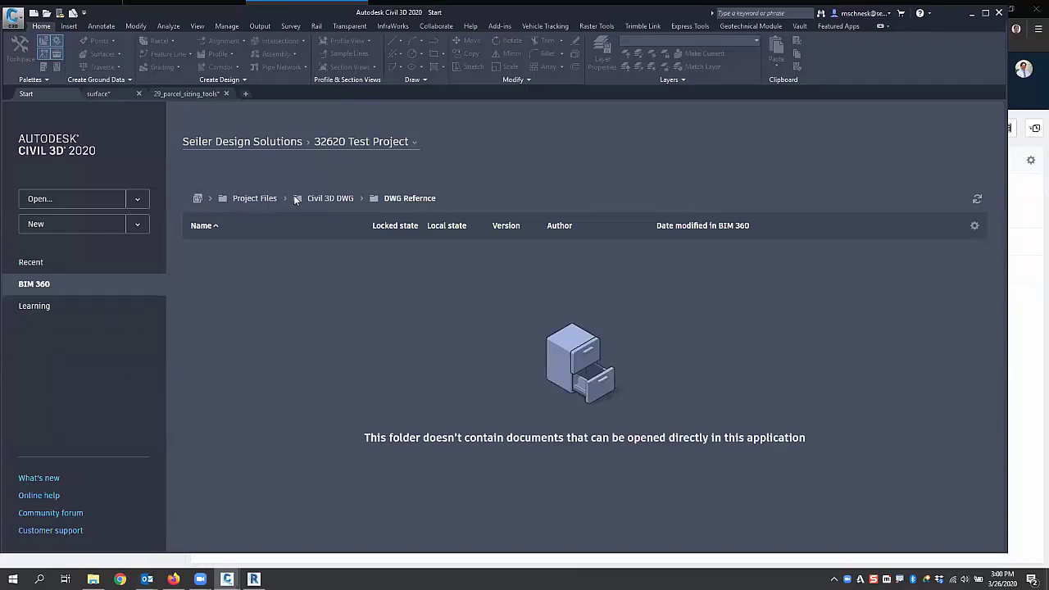
{"action": "left_click", "coordinate": [327, 201]}
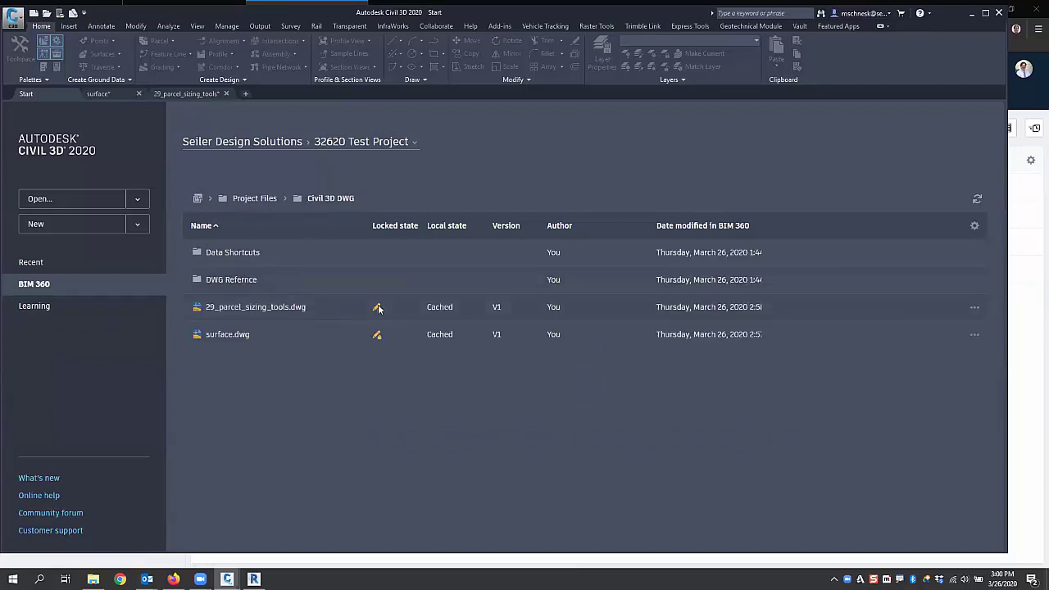
{"action": "mouse_move", "coordinate": [376, 337]}
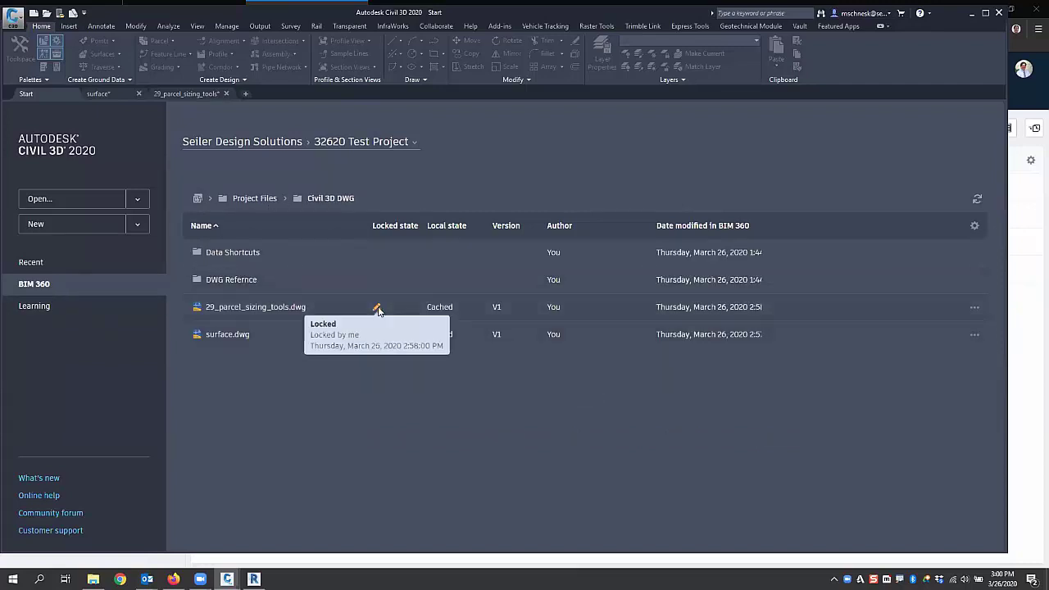